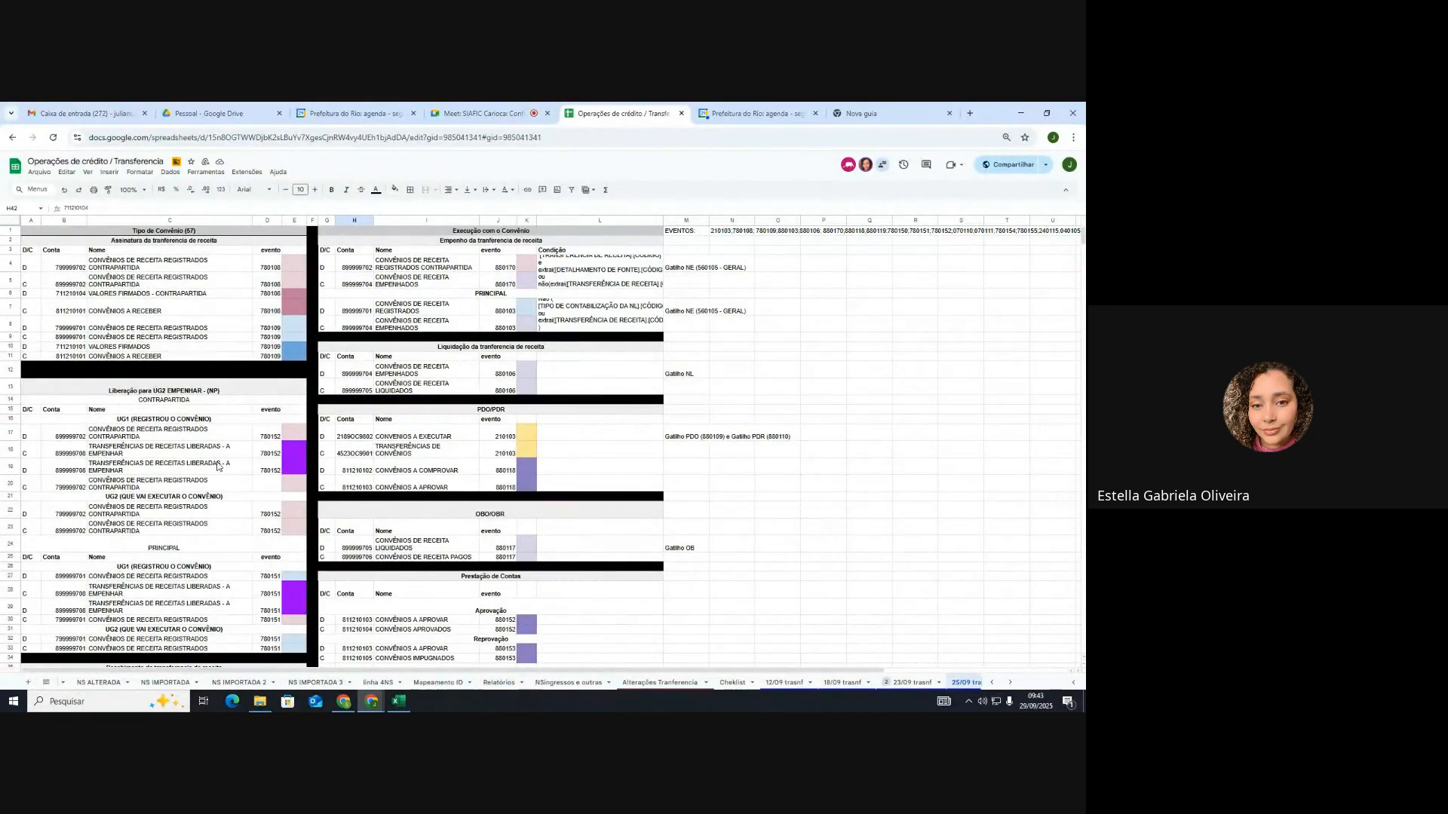
Step: Unmute the microphone in the video meeting, then go back to the Operações de crédito spreadsheet
left_click(443, 111)
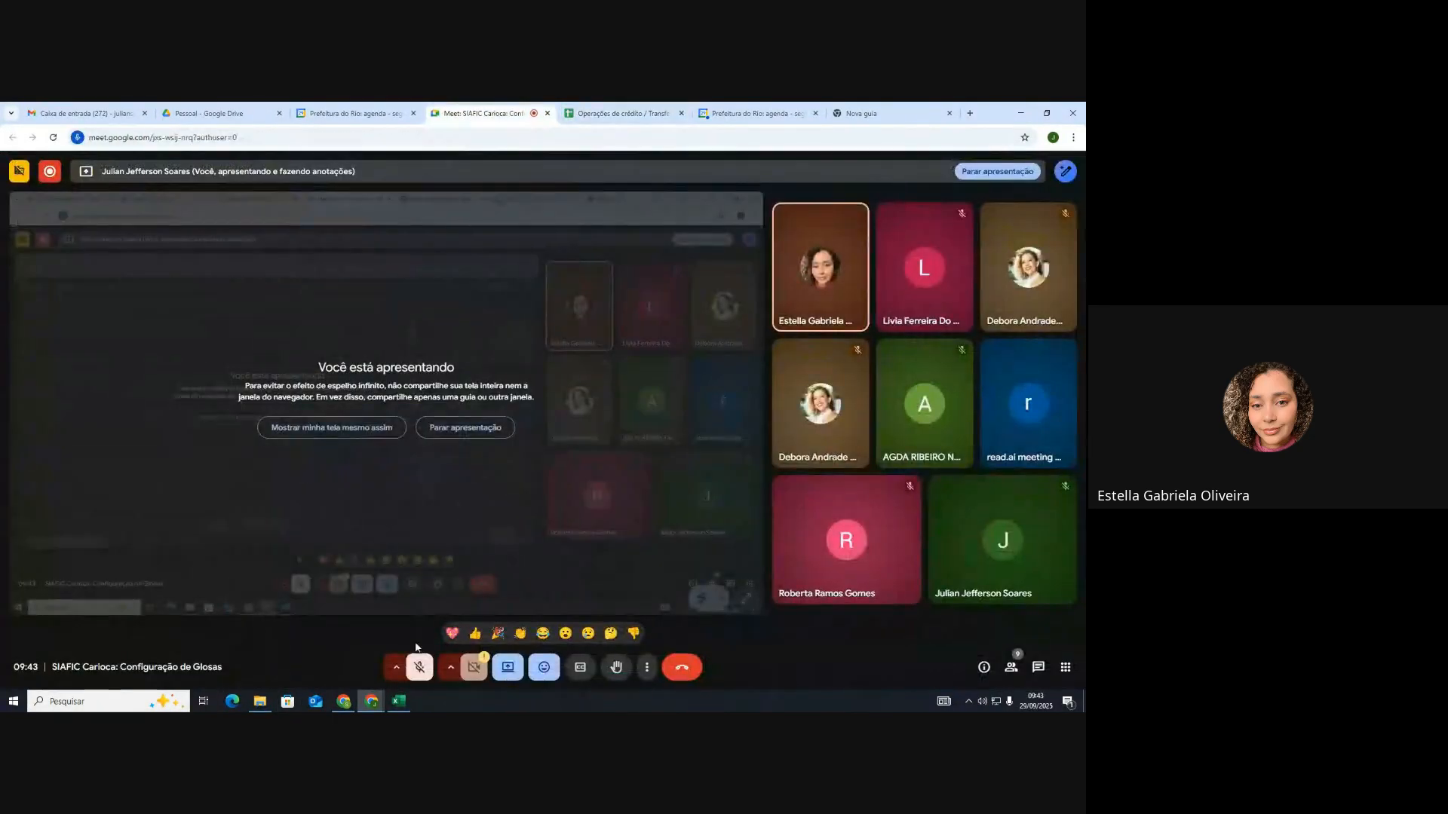
key("ctrl+d")
left_click(620, 114)
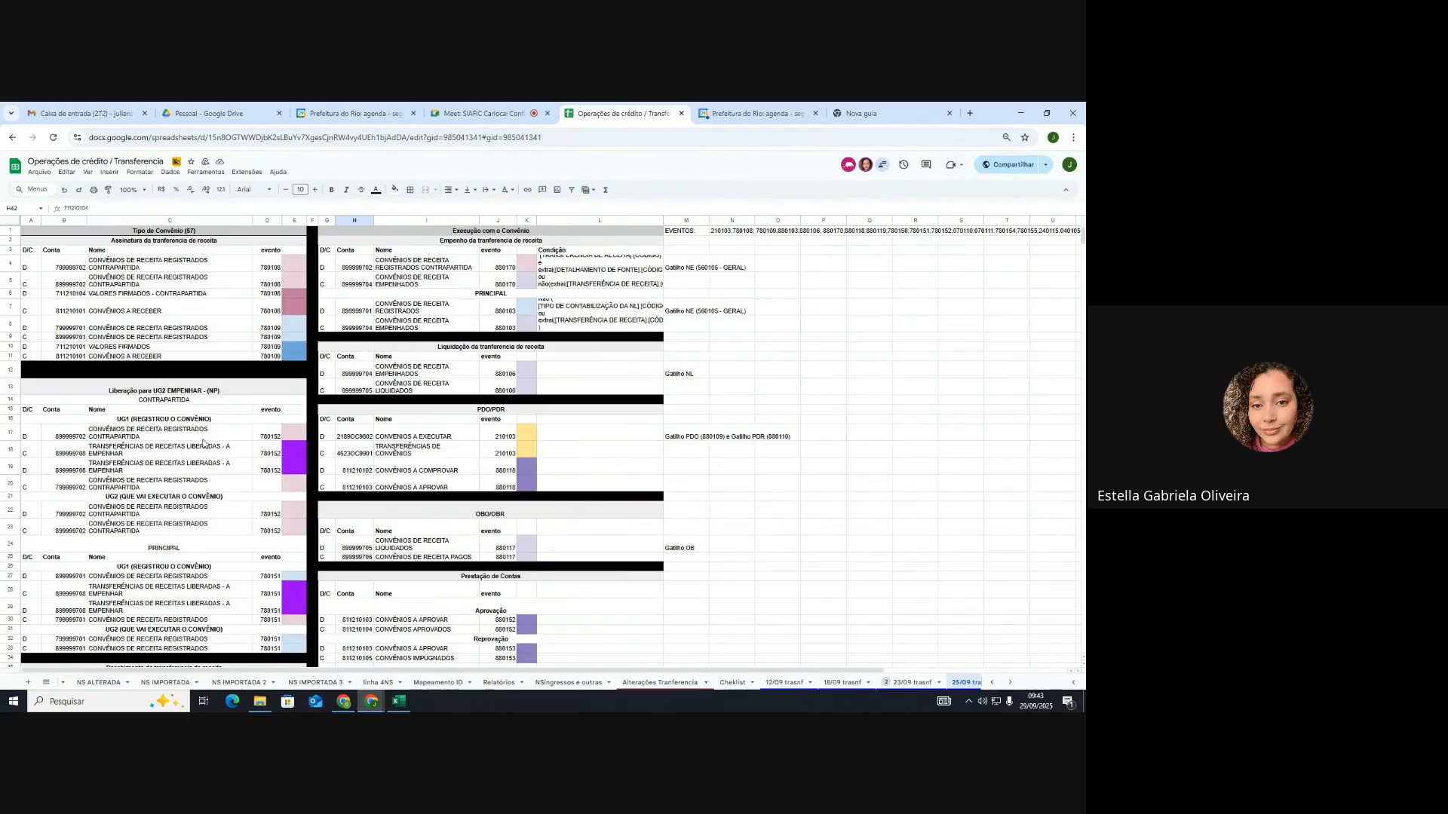
Step: Select the Glosa a Analisar header A75:E75 and continue down to the Glosa Definitiva tables
scroll(186, 444, "down", 10)
scroll(186, 445, "down", 5)
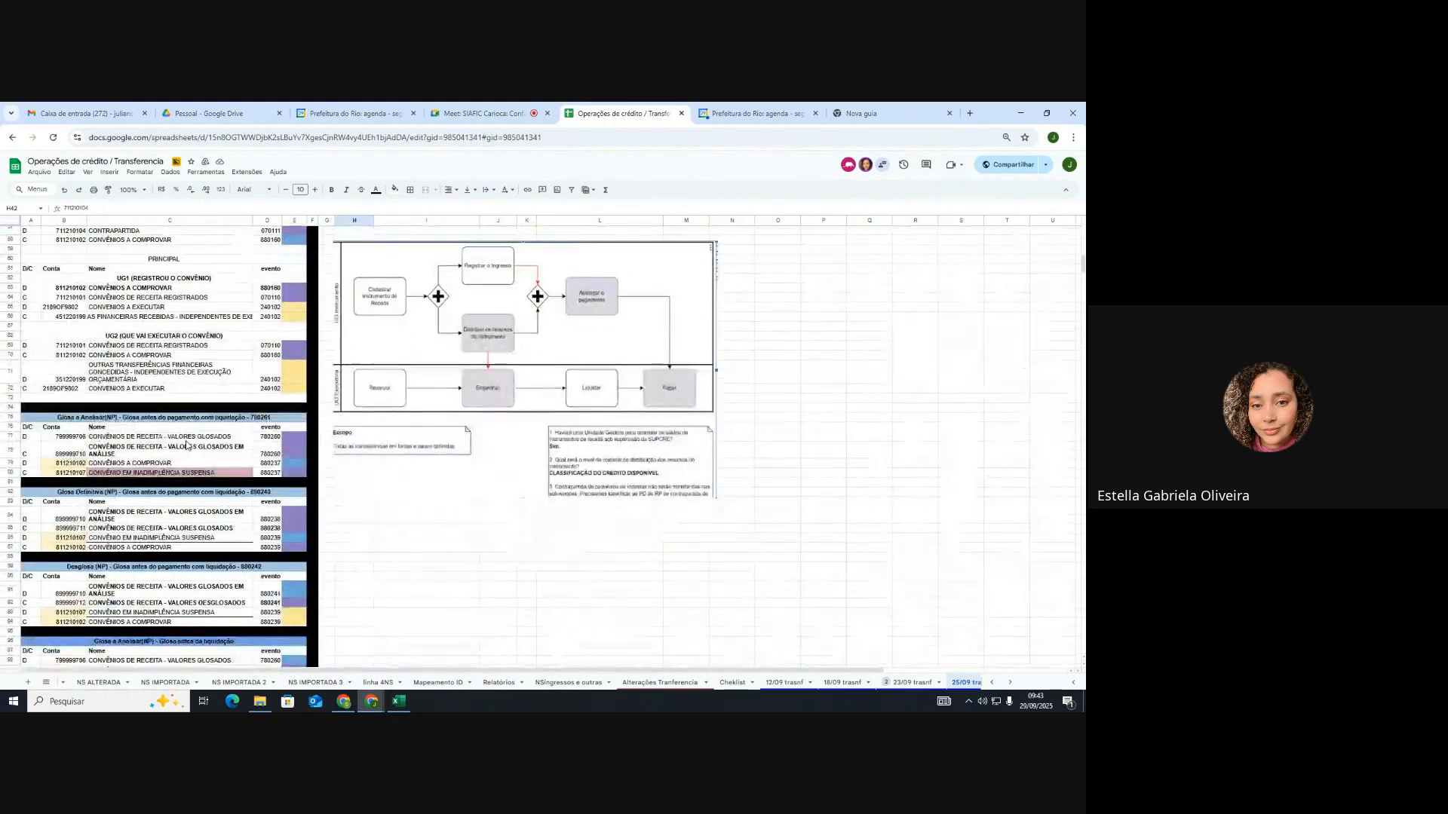
scroll(186, 445, "down", 1)
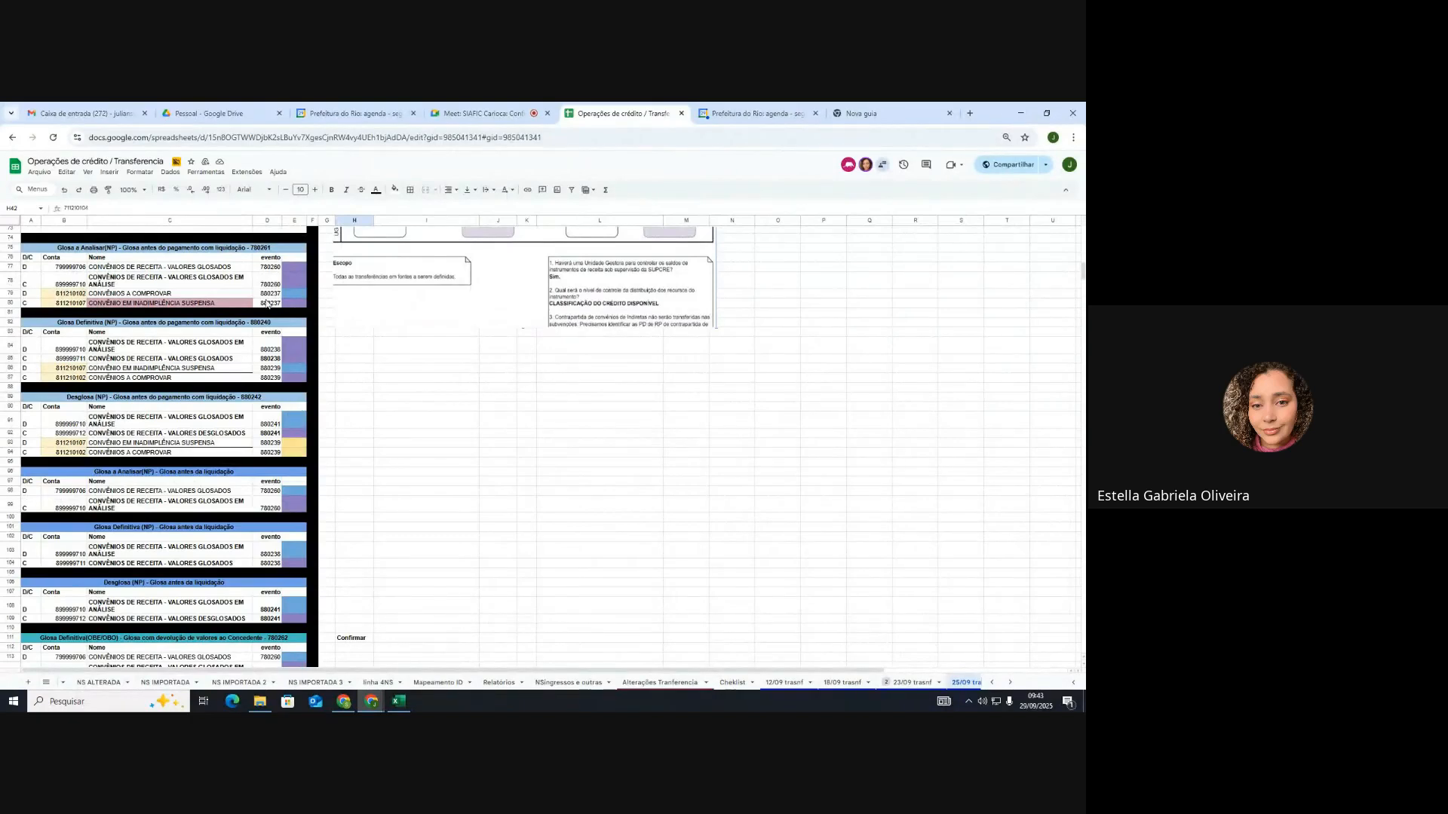
left_click(252, 251)
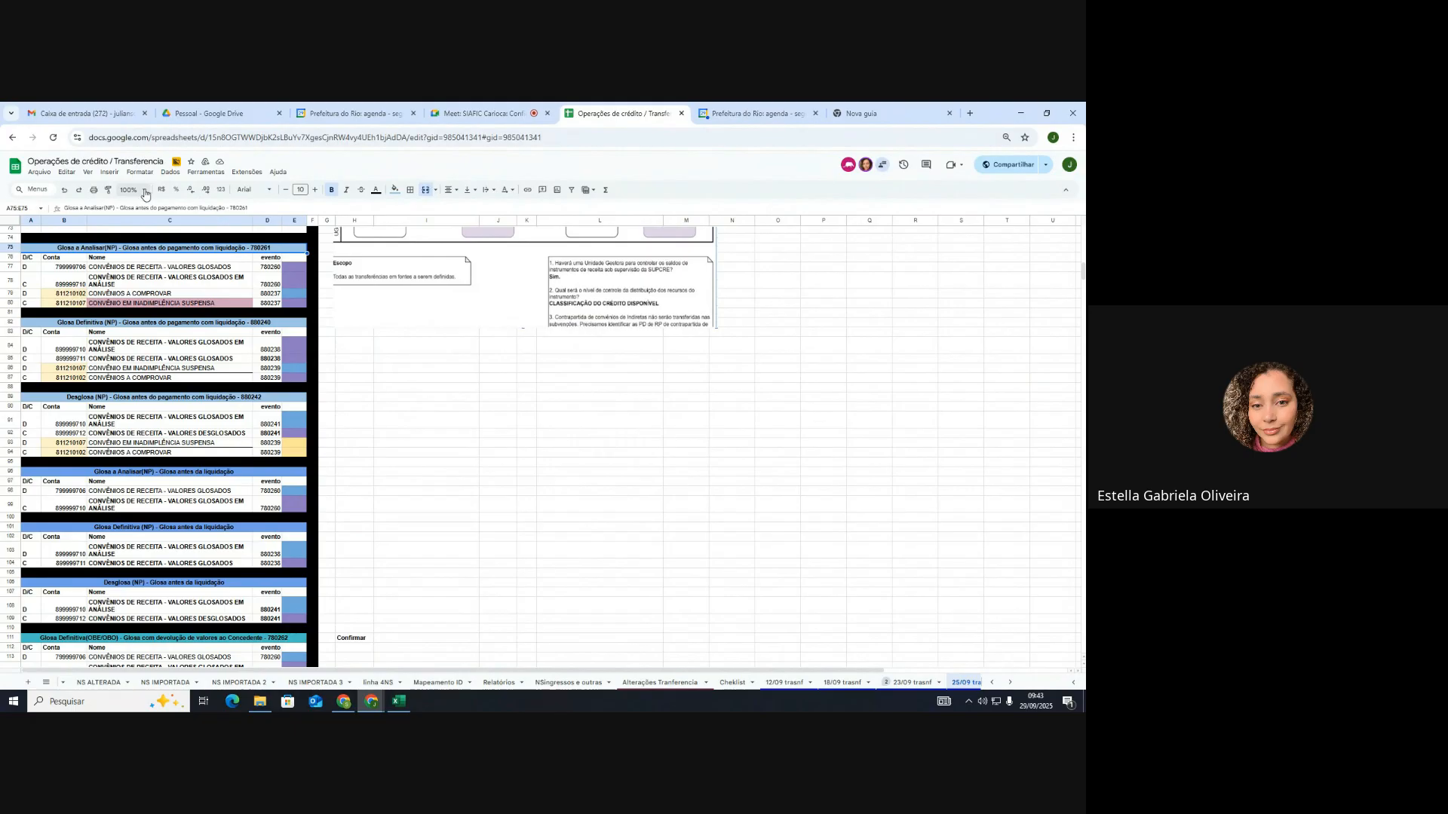
scroll(151, 369, "down", 4)
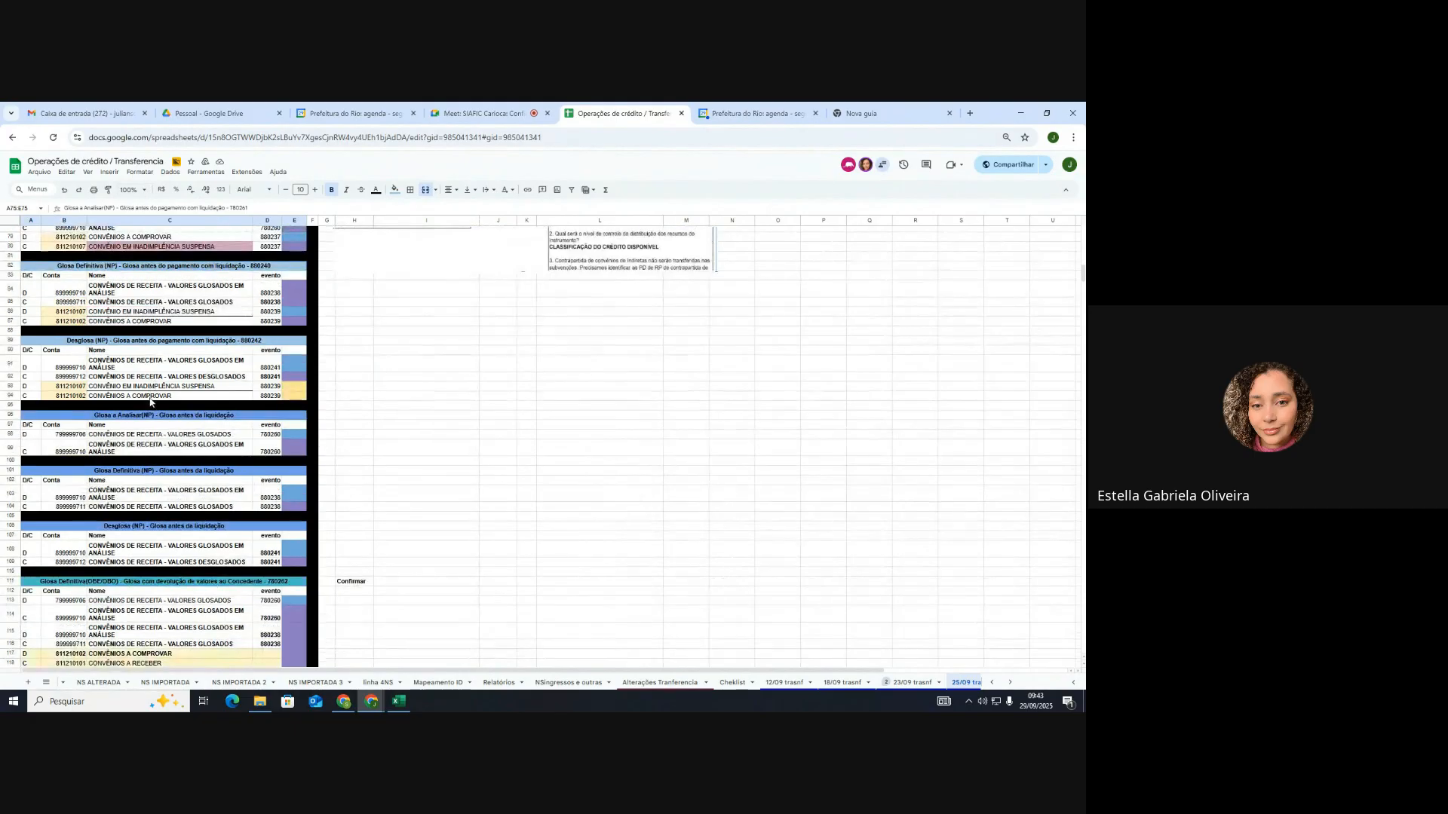
scroll(152, 422, "down", 4)
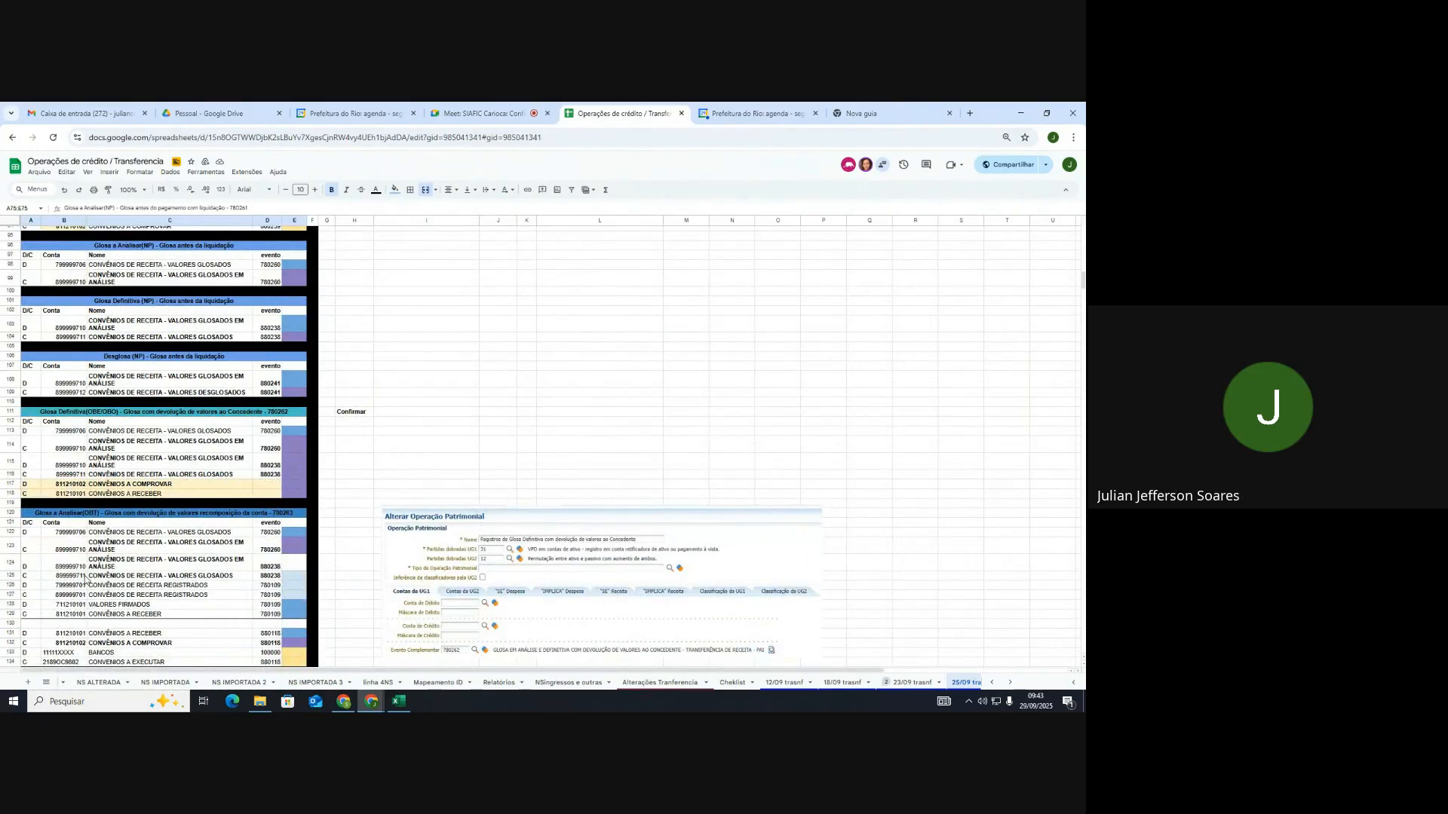
Step: Select the account code in B125 and enlarge the sheet zoom to 125%
left_click(81, 577)
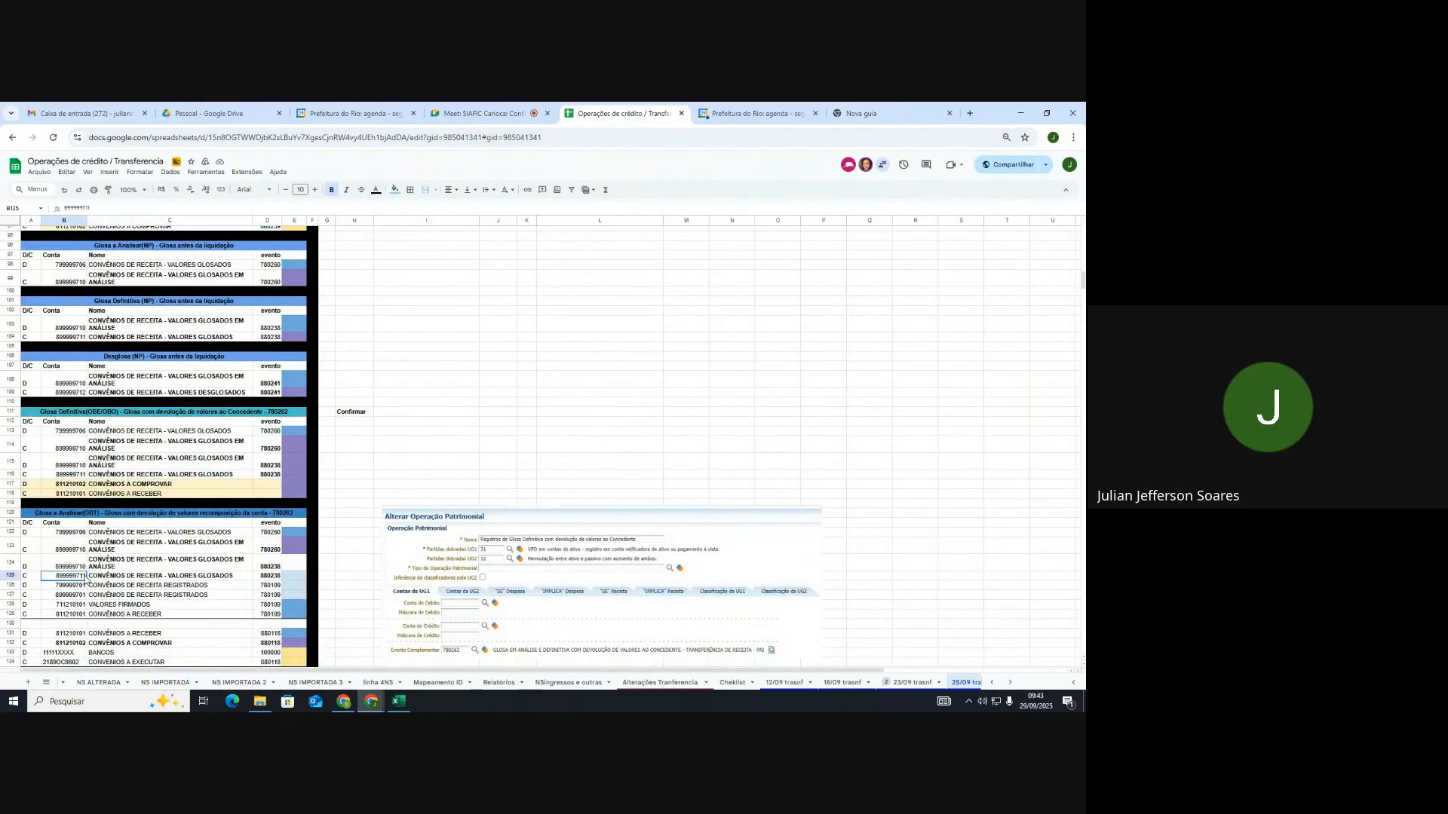
left_click(143, 192)
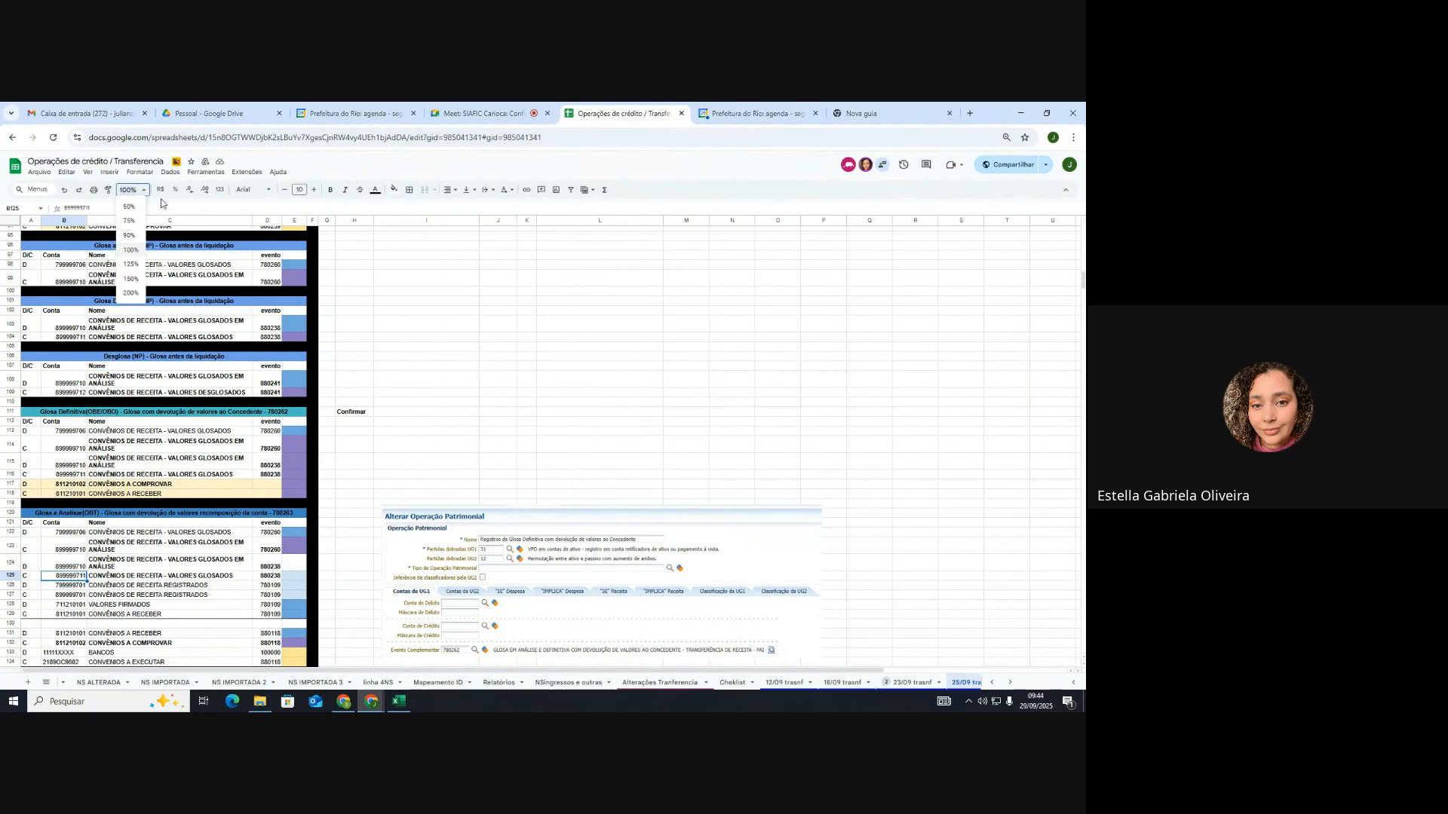
left_click(162, 200)
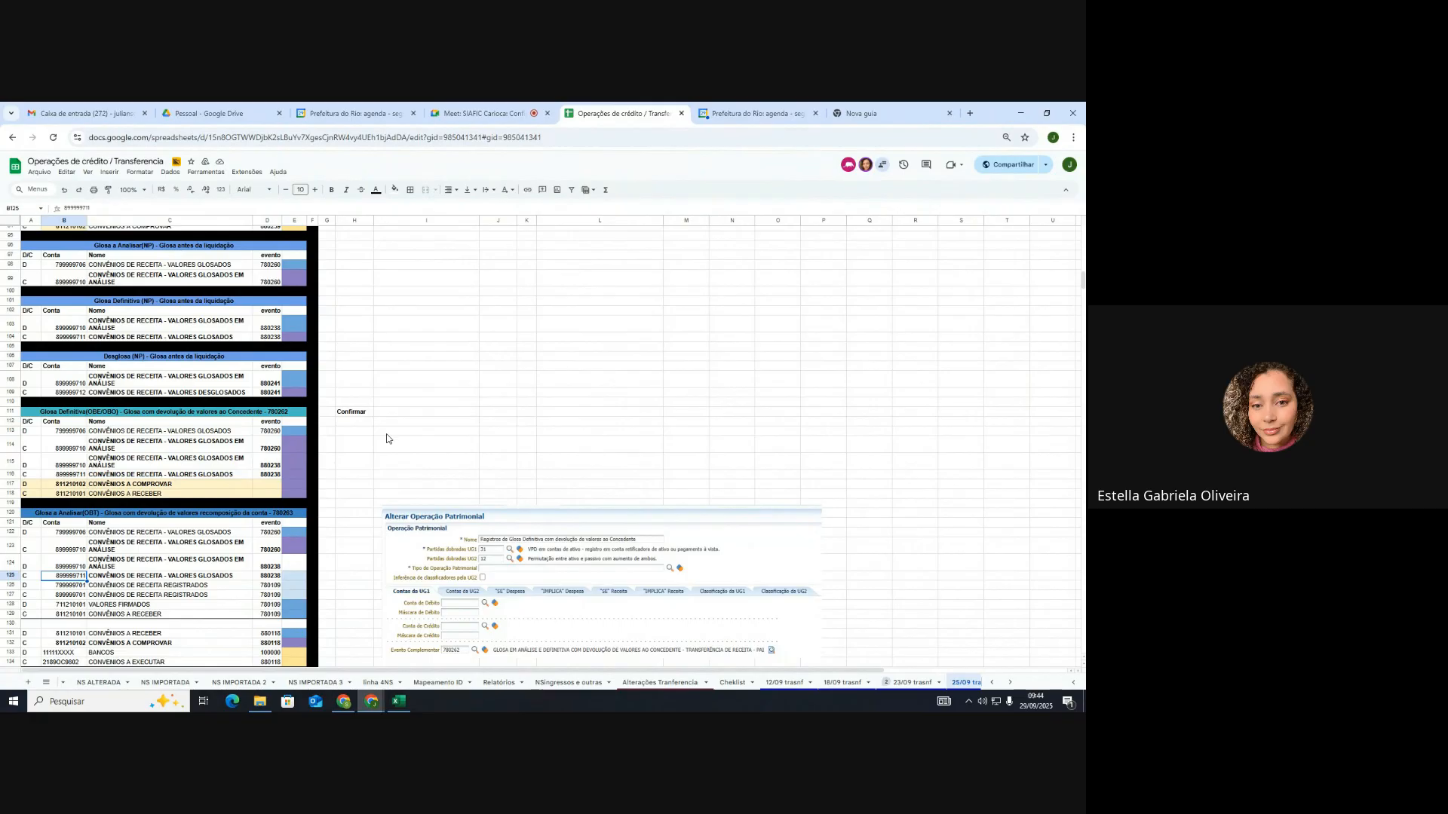
scroll(386, 439, "down", 3)
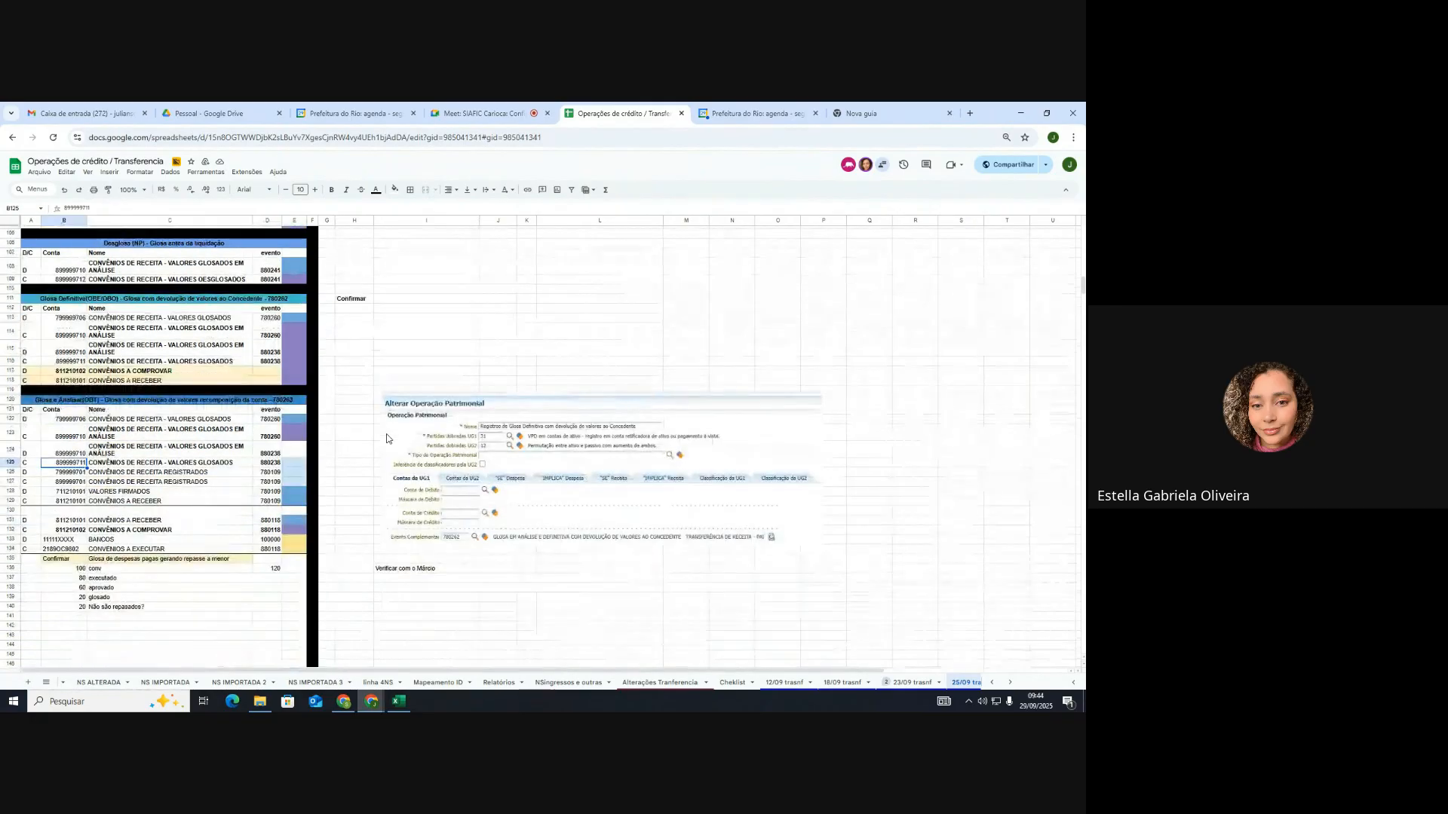
scroll(412, 367, "up", 3)
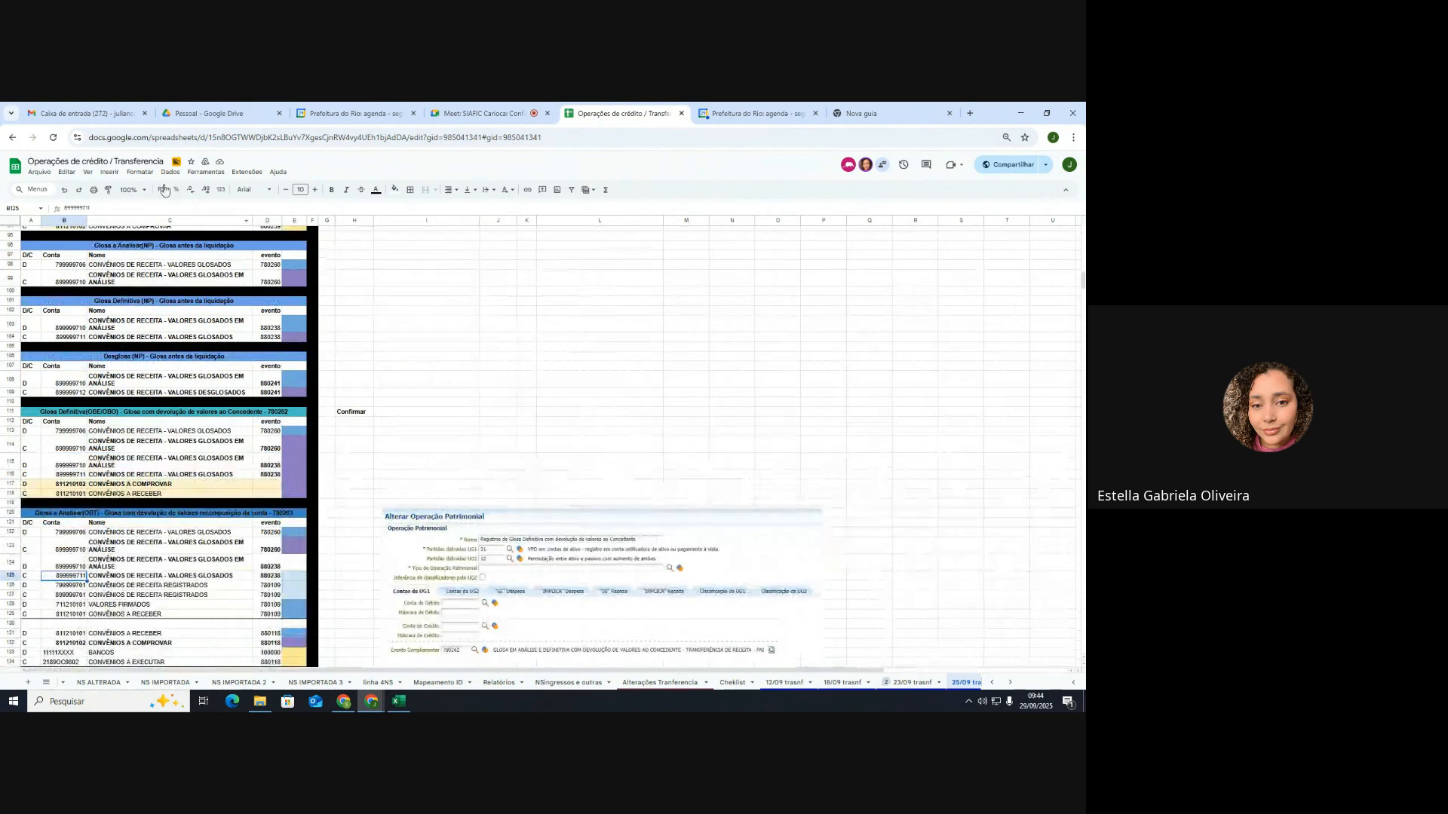
left_click(140, 191)
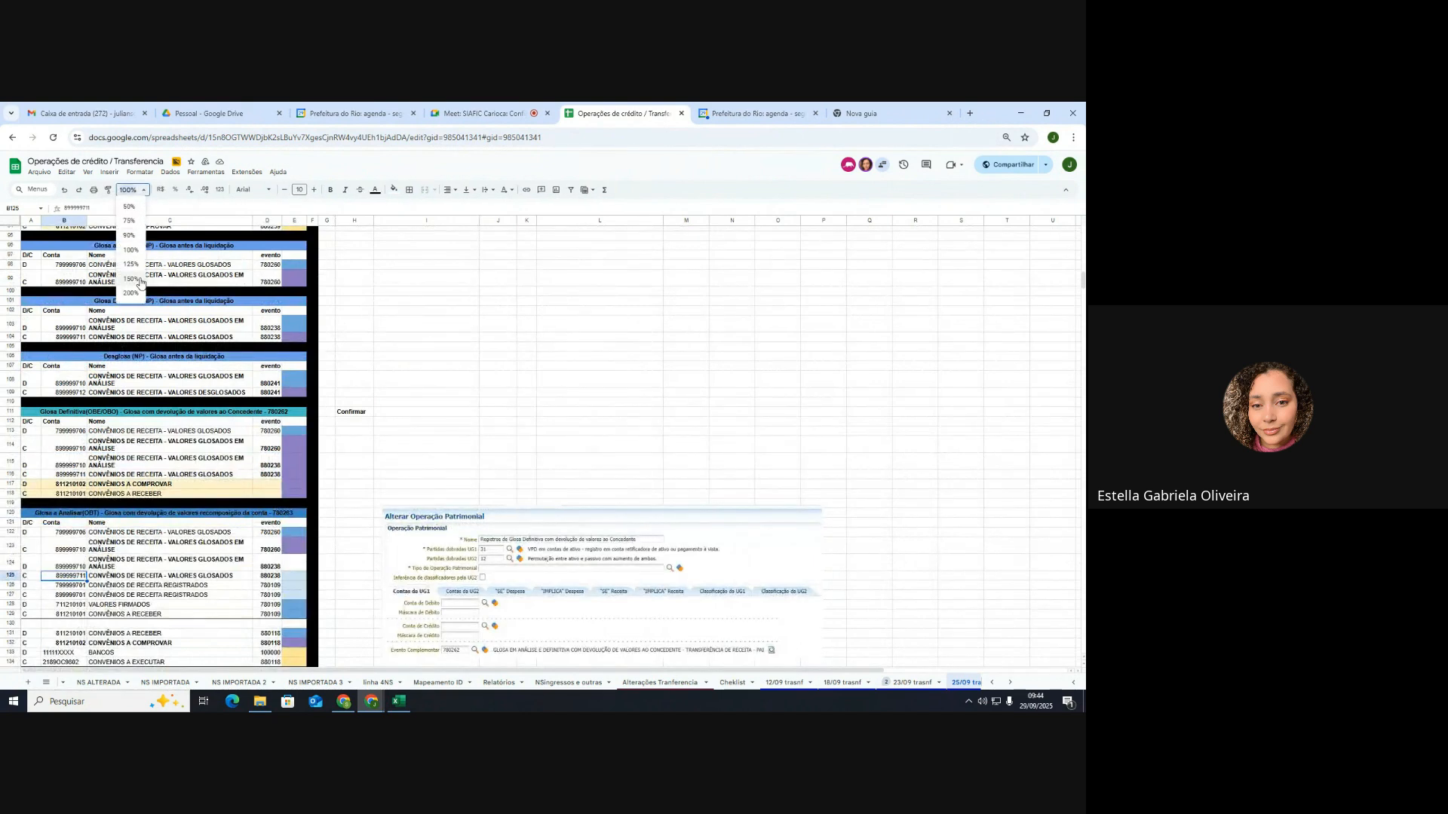
left_click(131, 264)
scroll(505, 381, "up", 12)
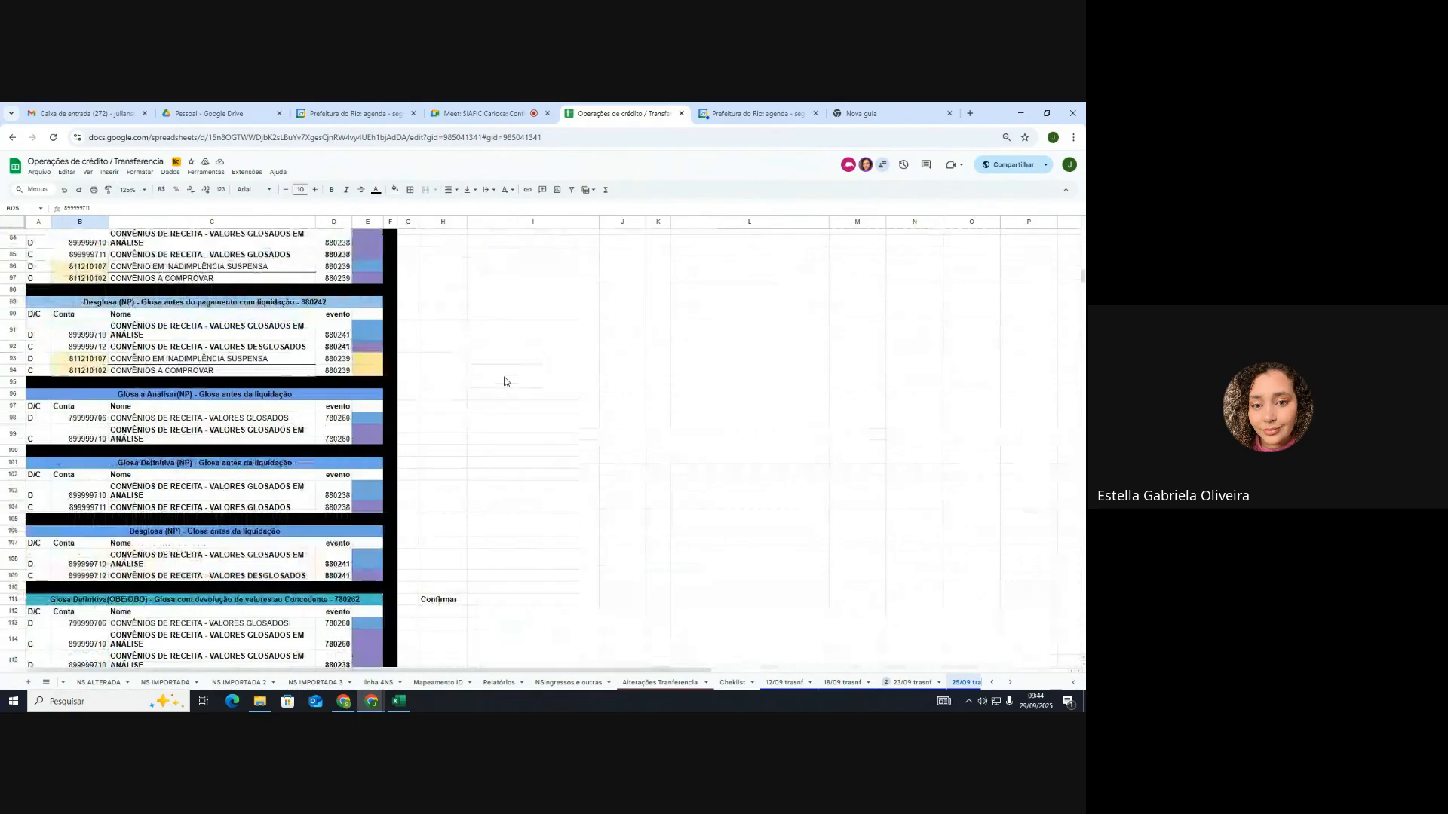
scroll(504, 381, "down", 6)
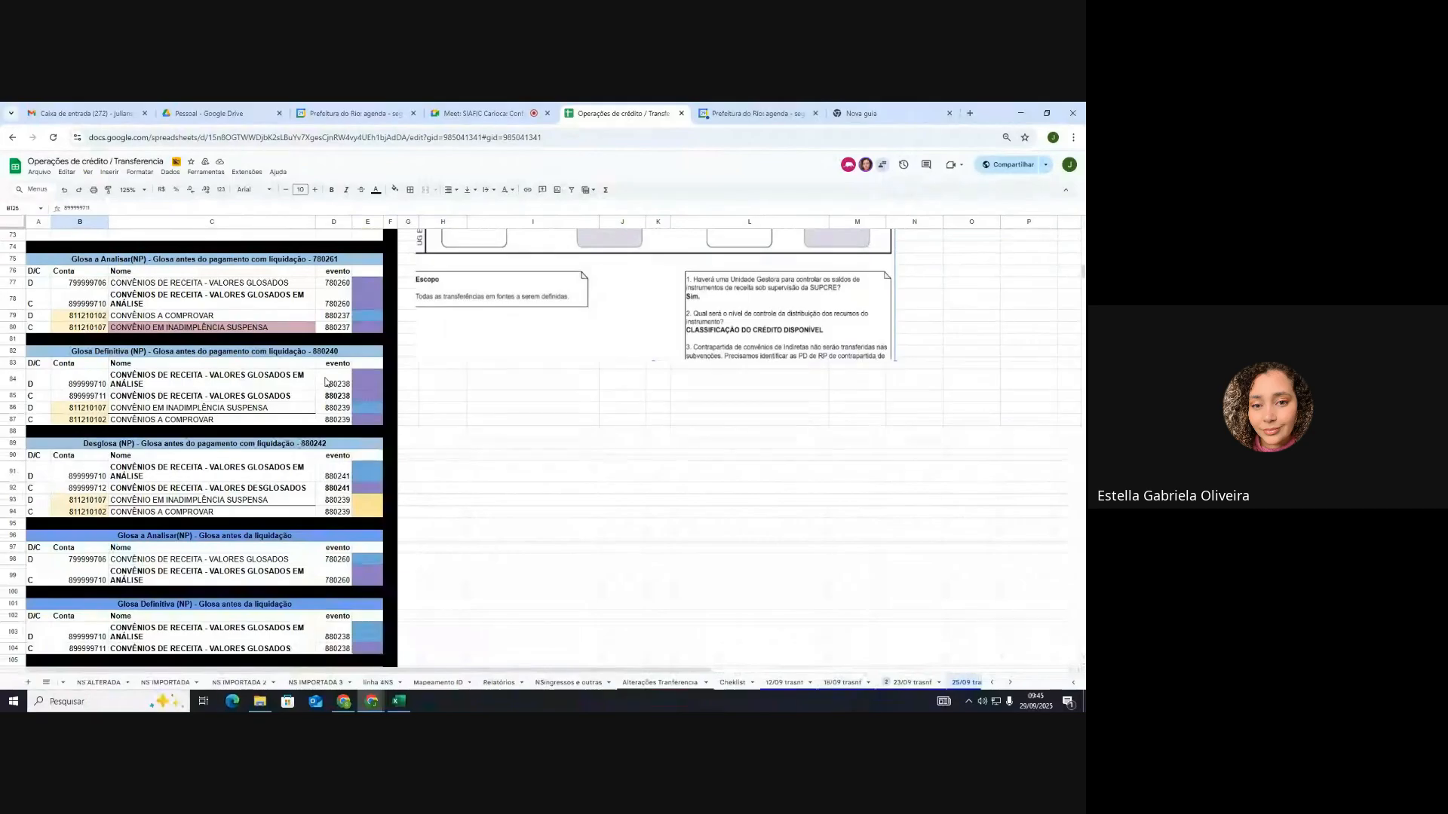
scroll(326, 382, "up", 2)
scroll(325, 380, "up", 2)
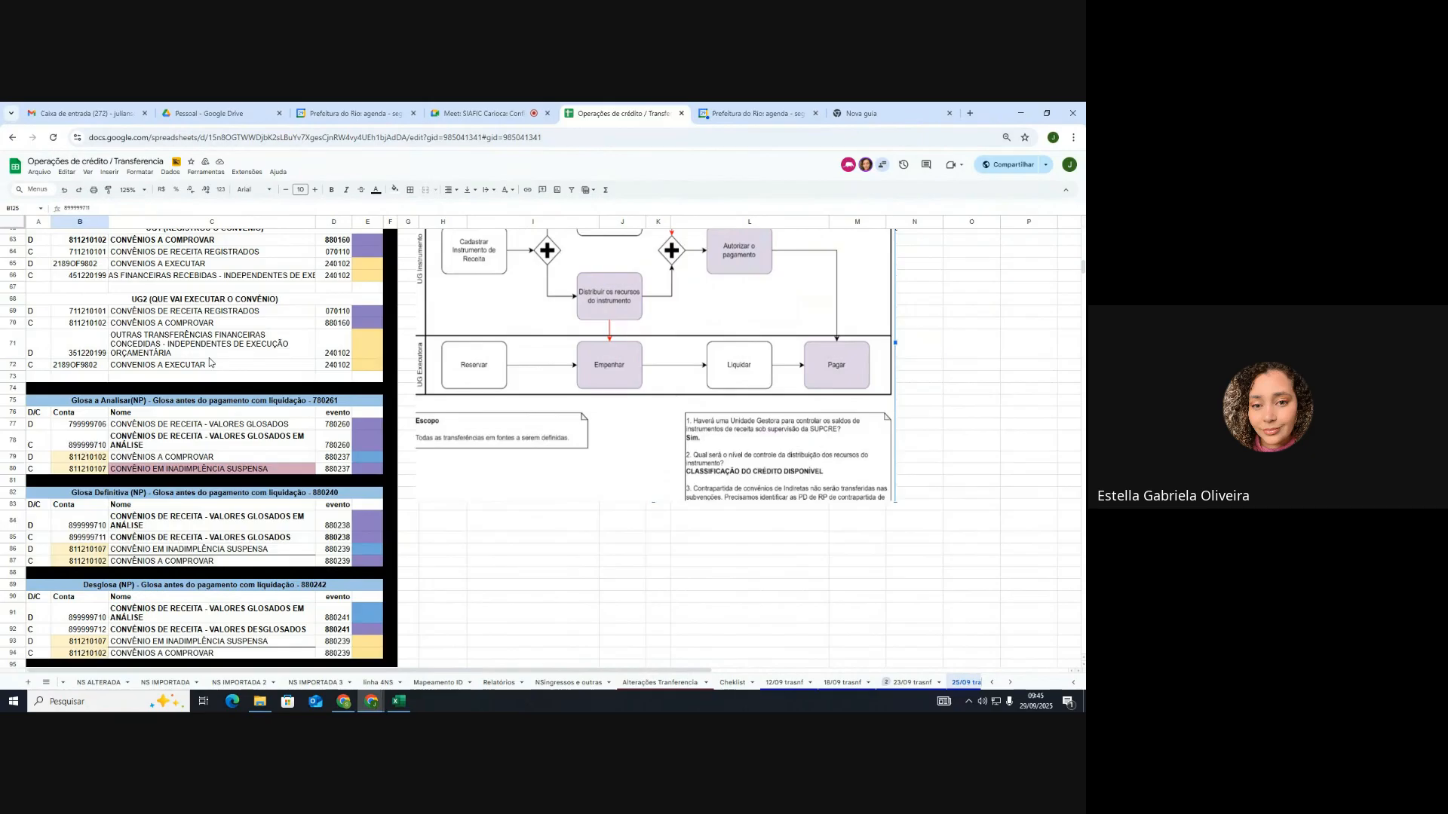
scroll(209, 362, "up", 3)
scroll(210, 362, "up", 6)
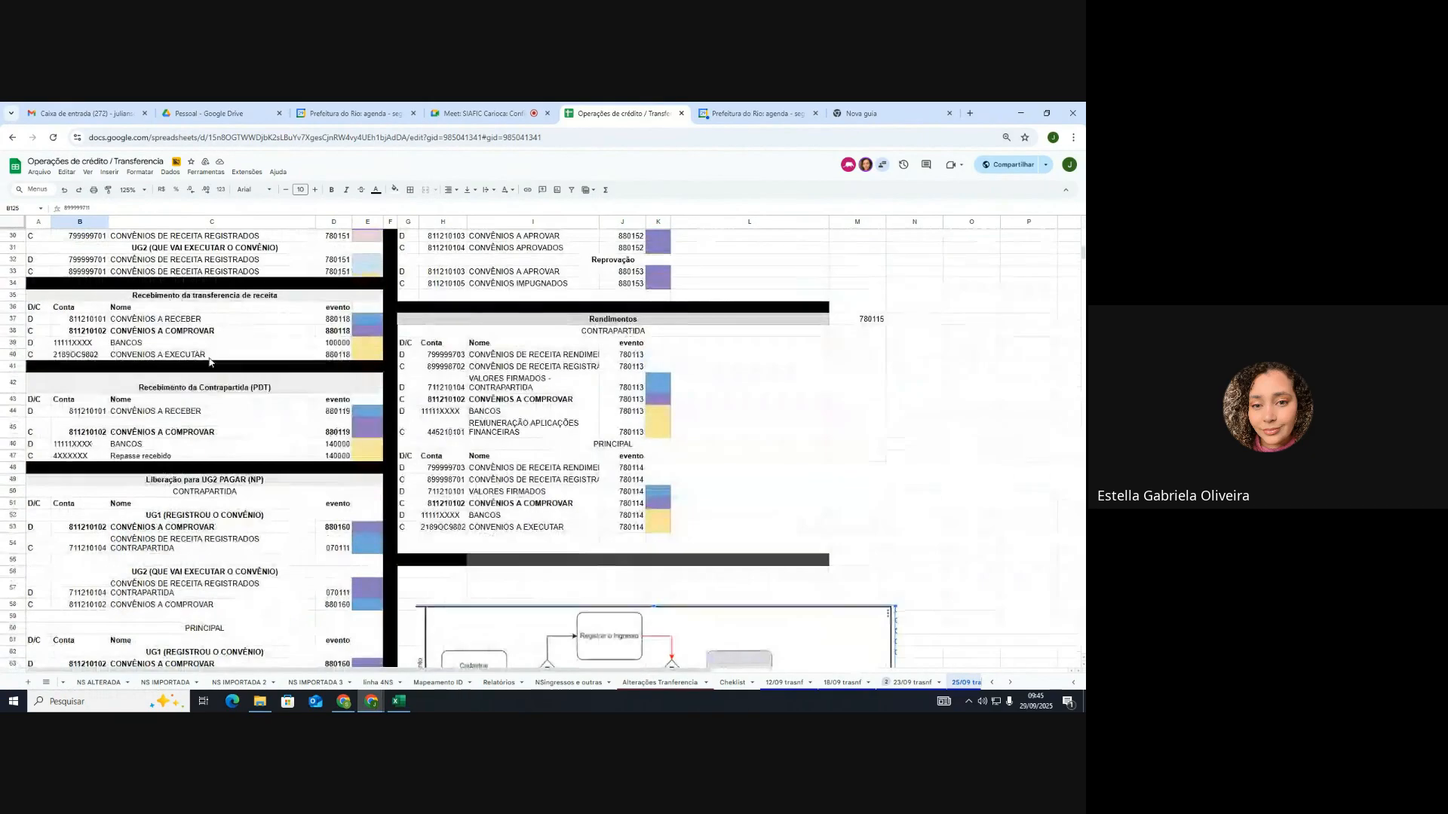
left_click(97, 333)
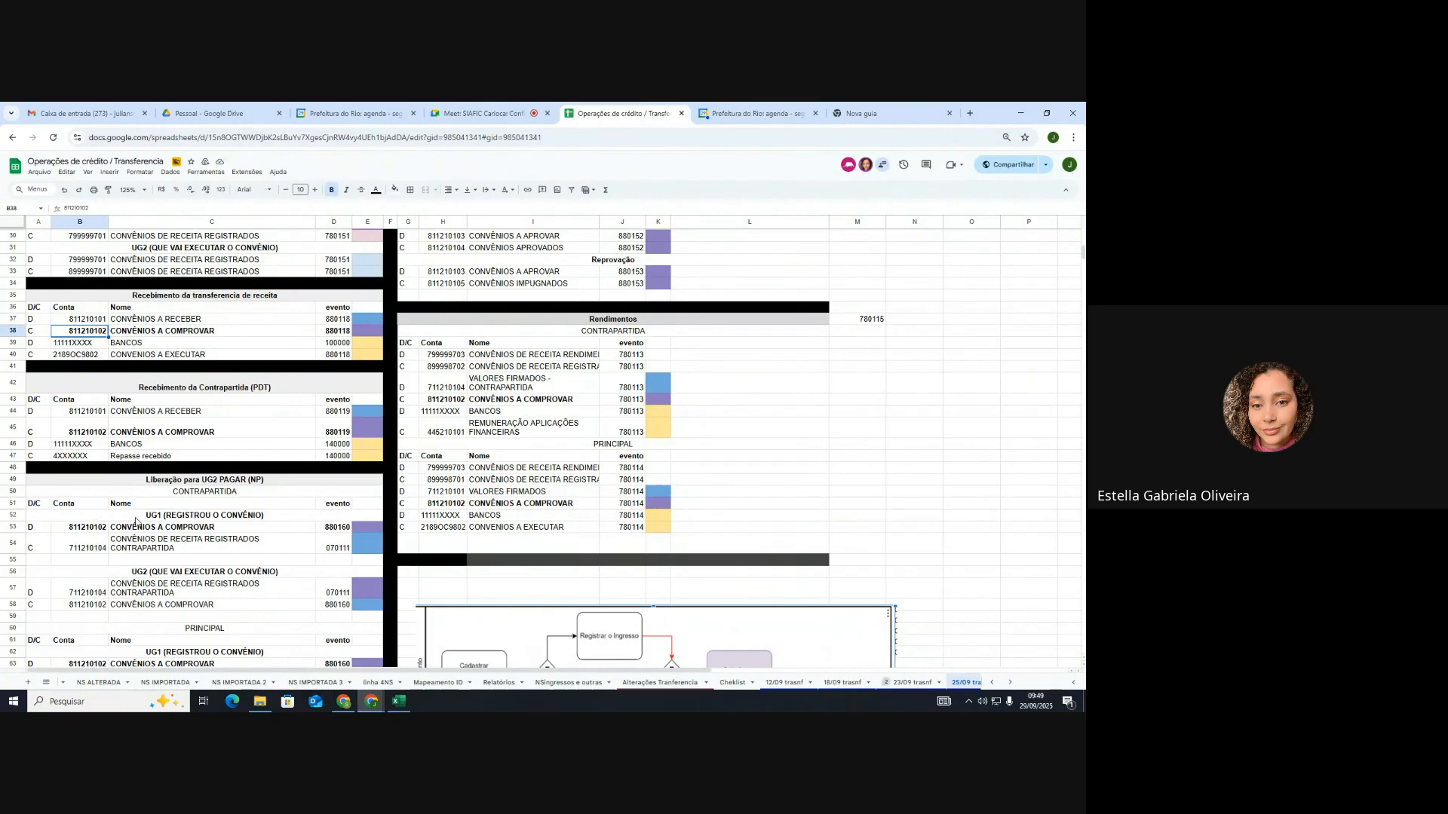
scroll(136, 520, "down", 10)
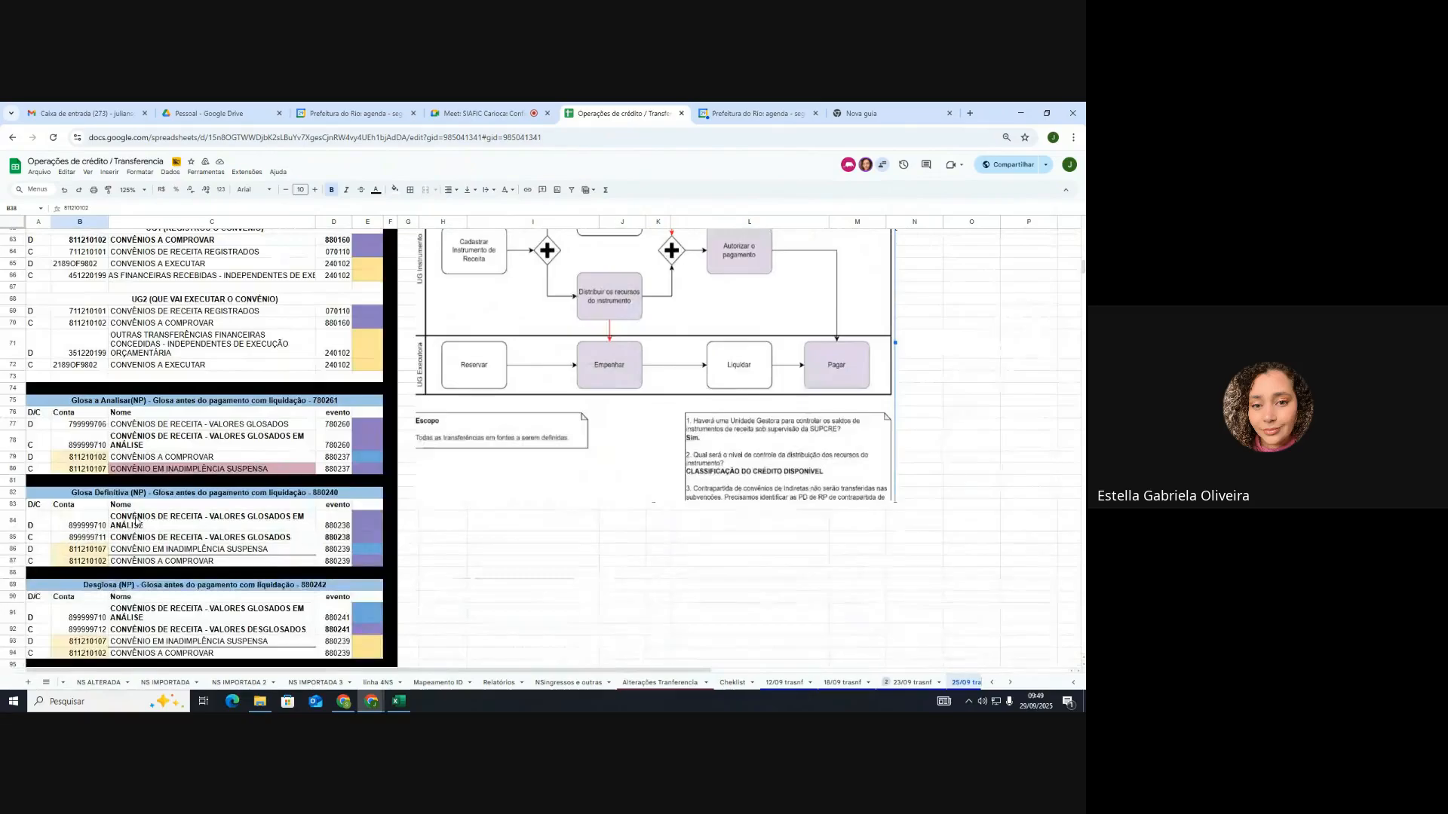
scroll(135, 520, "down", 2)
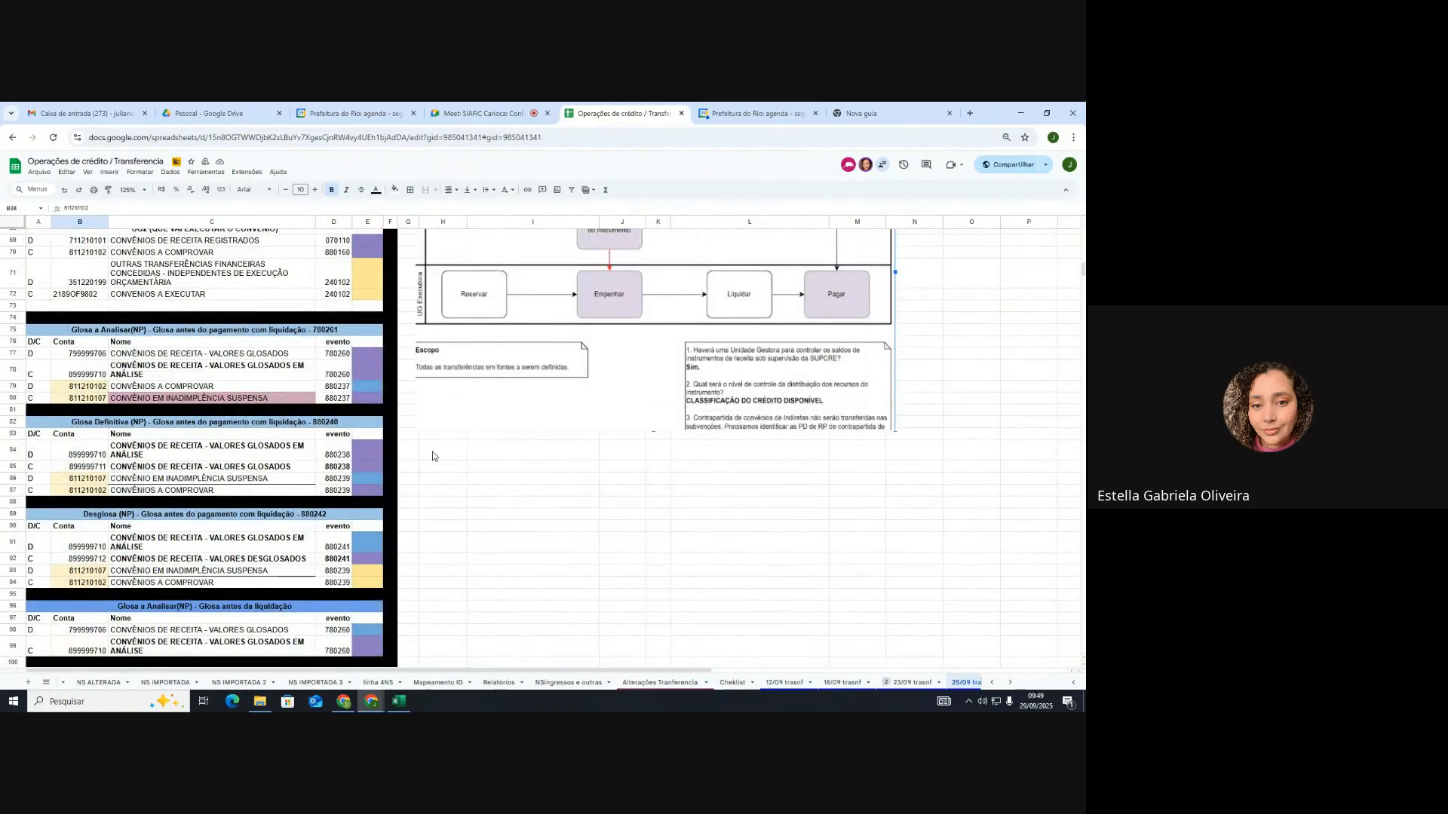
scroll(432, 456, "down", 2)
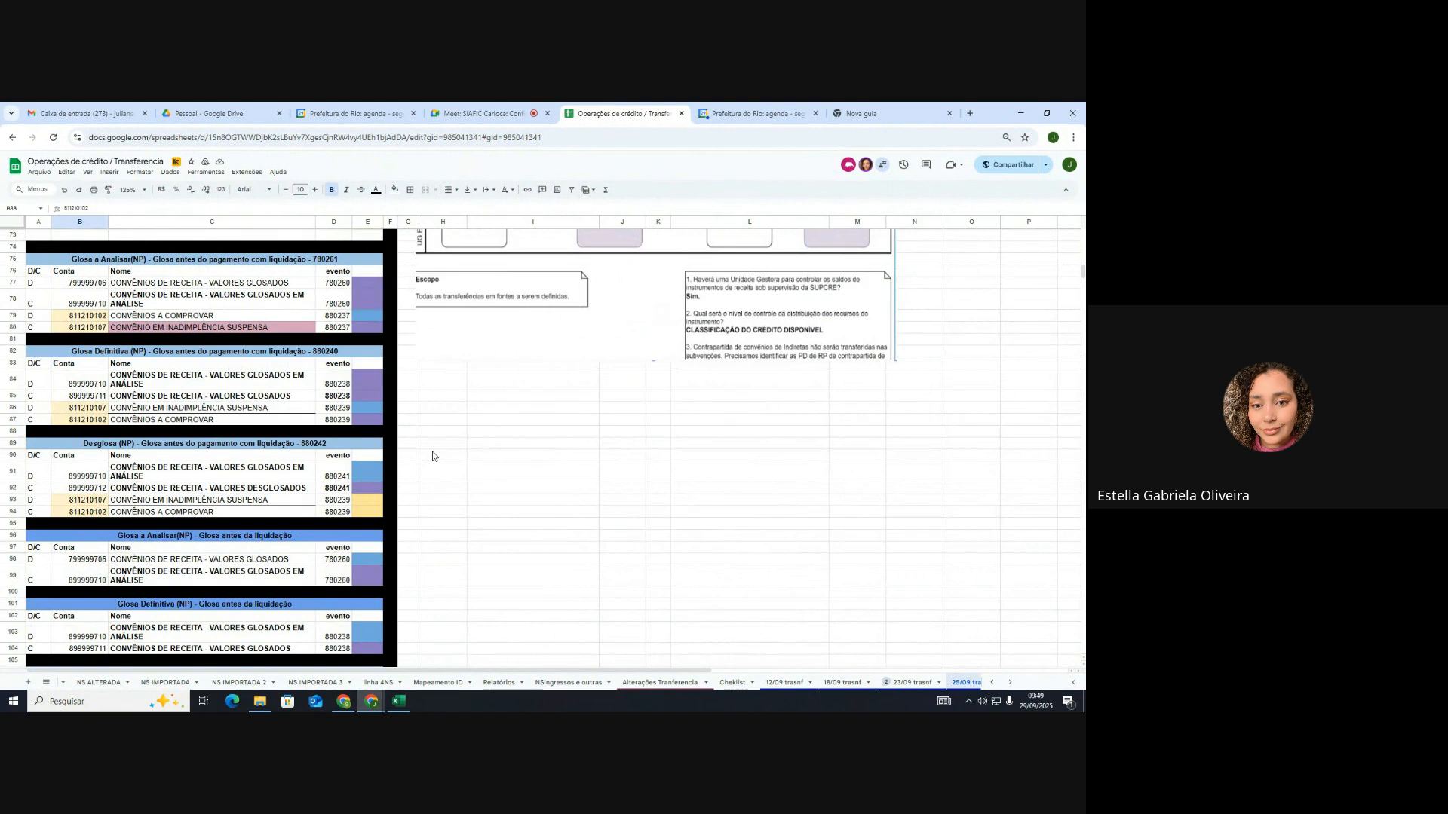
scroll(433, 455, "down", 2)
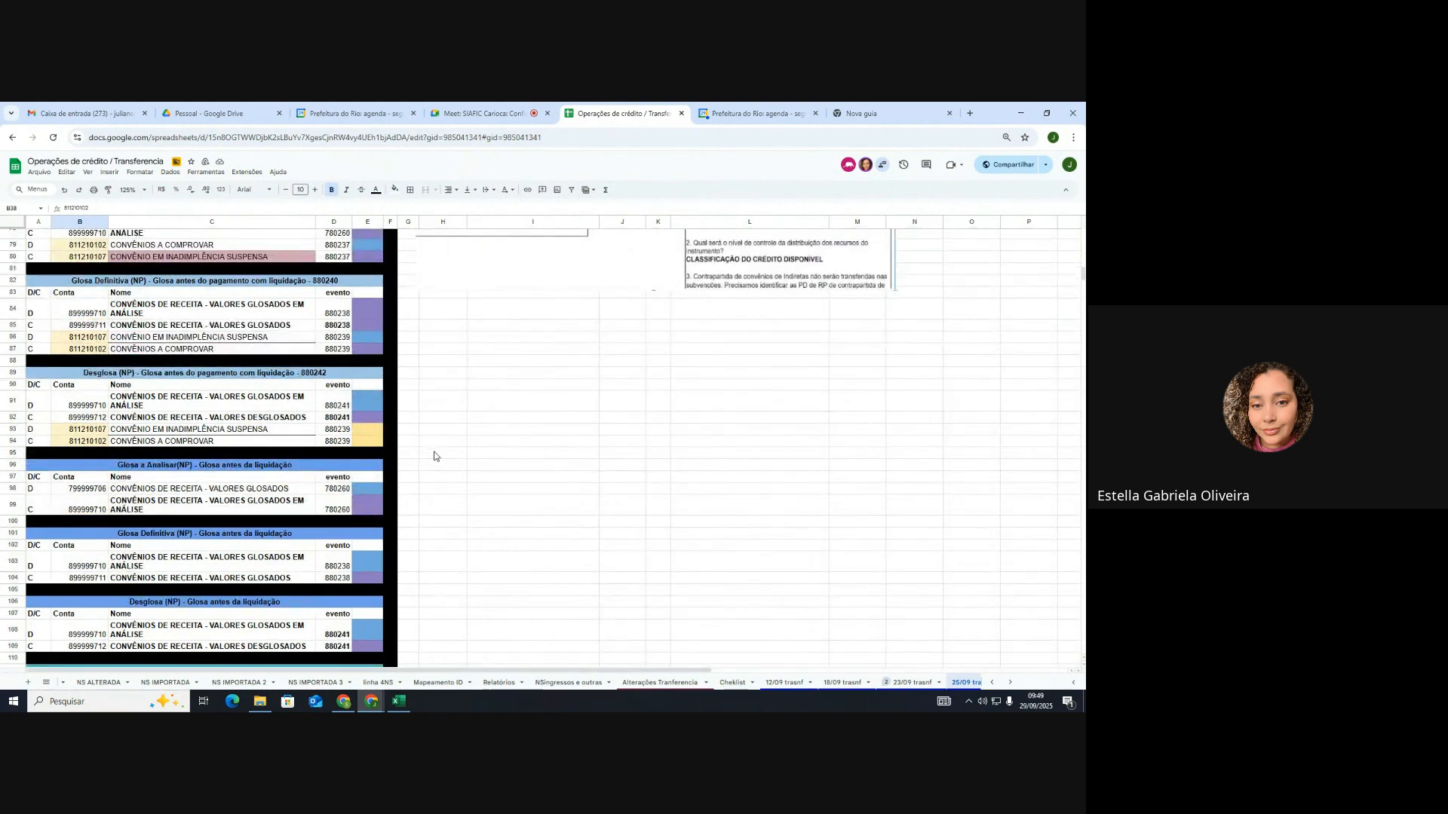
scroll(433, 455, "down", 2)
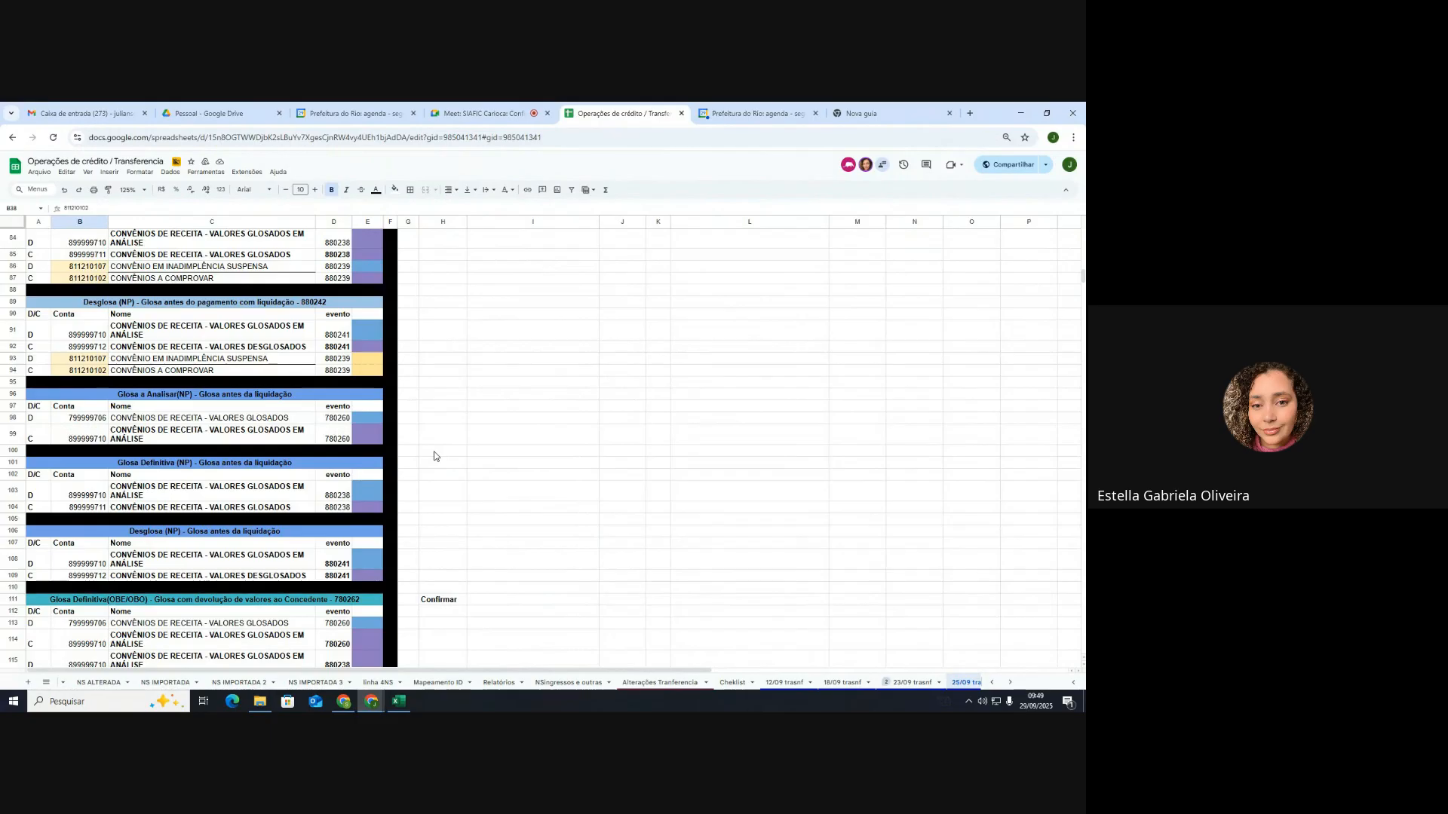
scroll(433, 456, "up", 5)
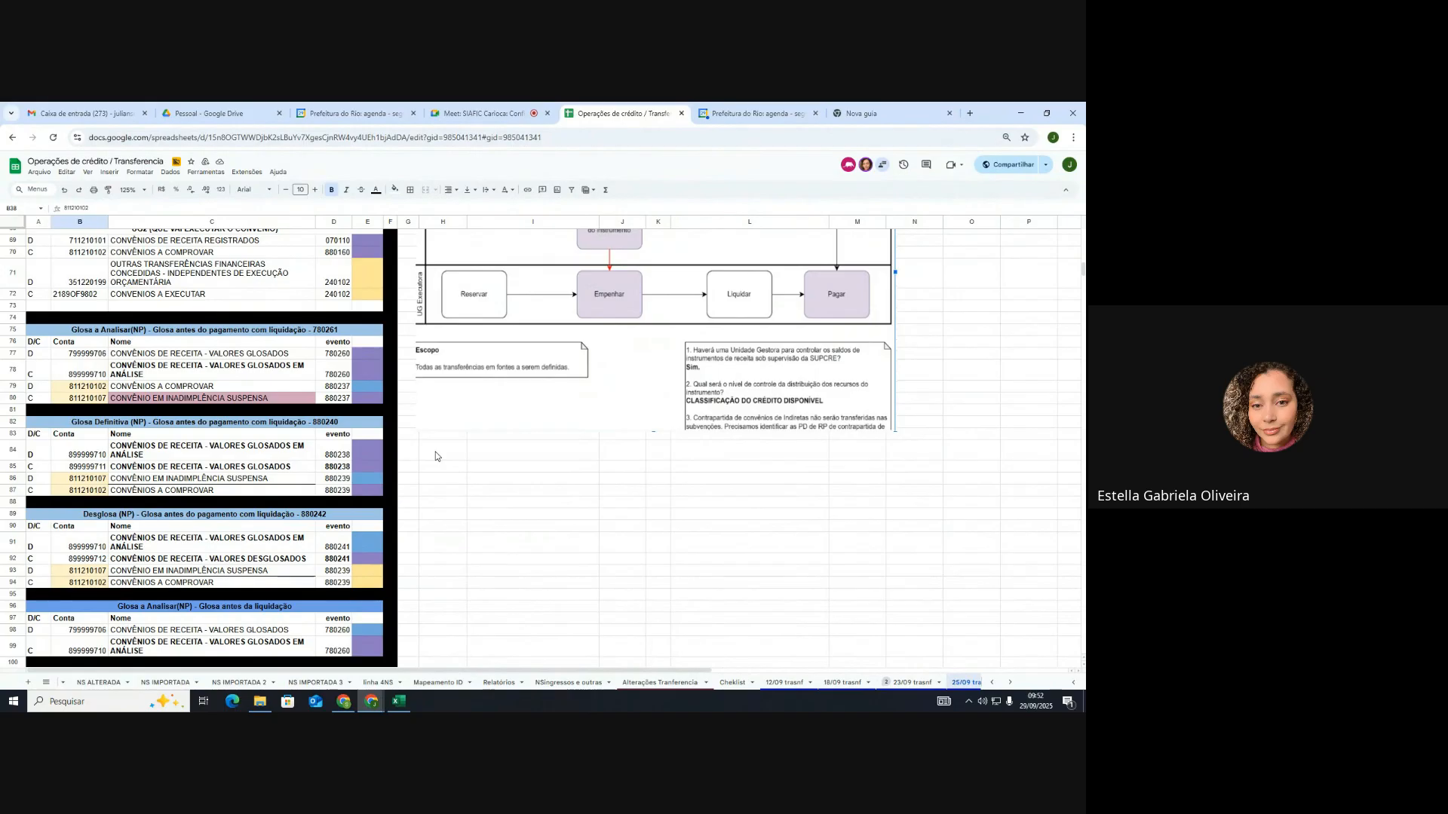
Step: Select the pre-liquidation Glosa a Analisar table, then switch to the blank new browser tab
scroll(117, 542, "down", 2)
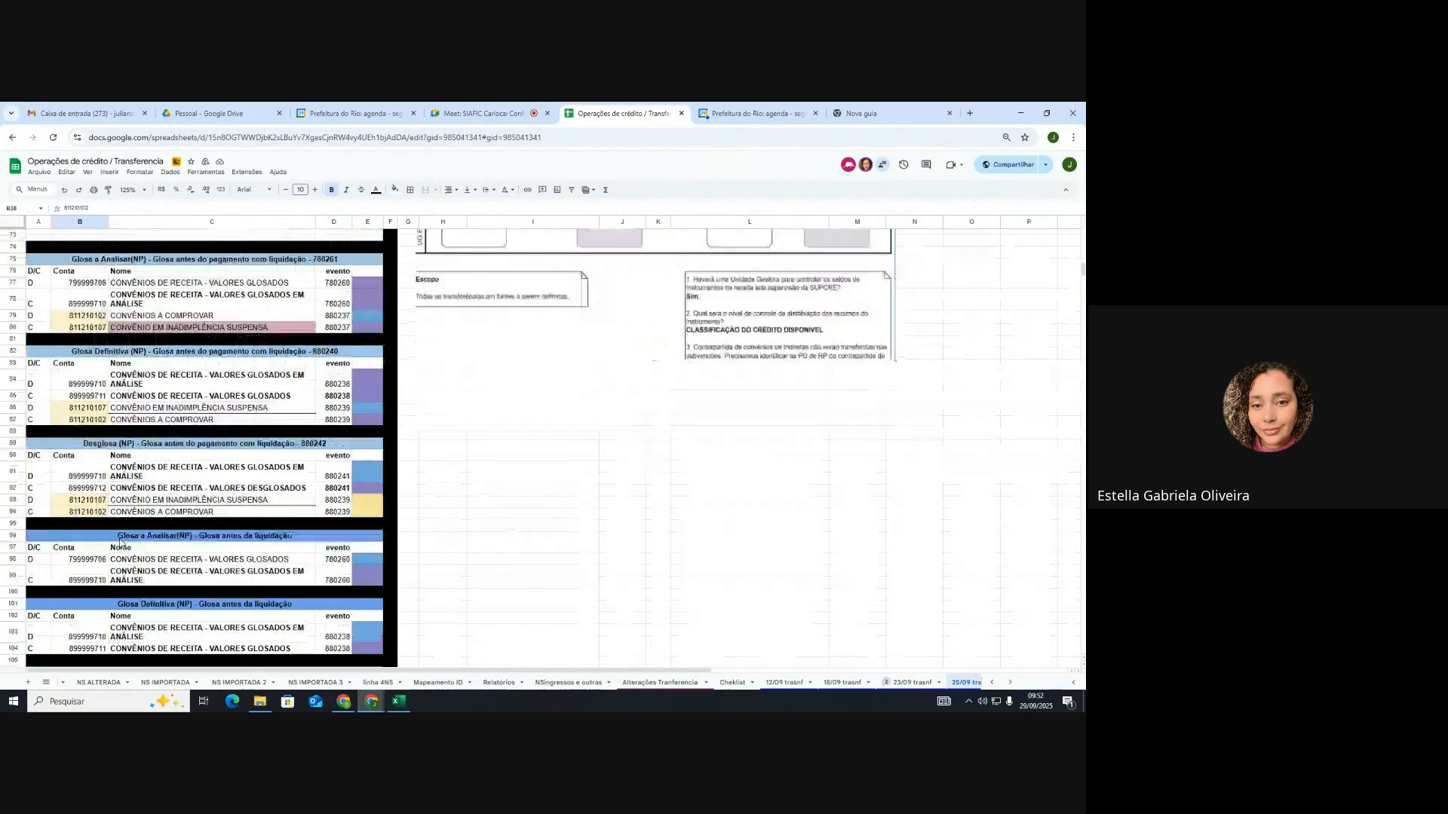
scroll(114, 542, "down", 2)
left_click(68, 466)
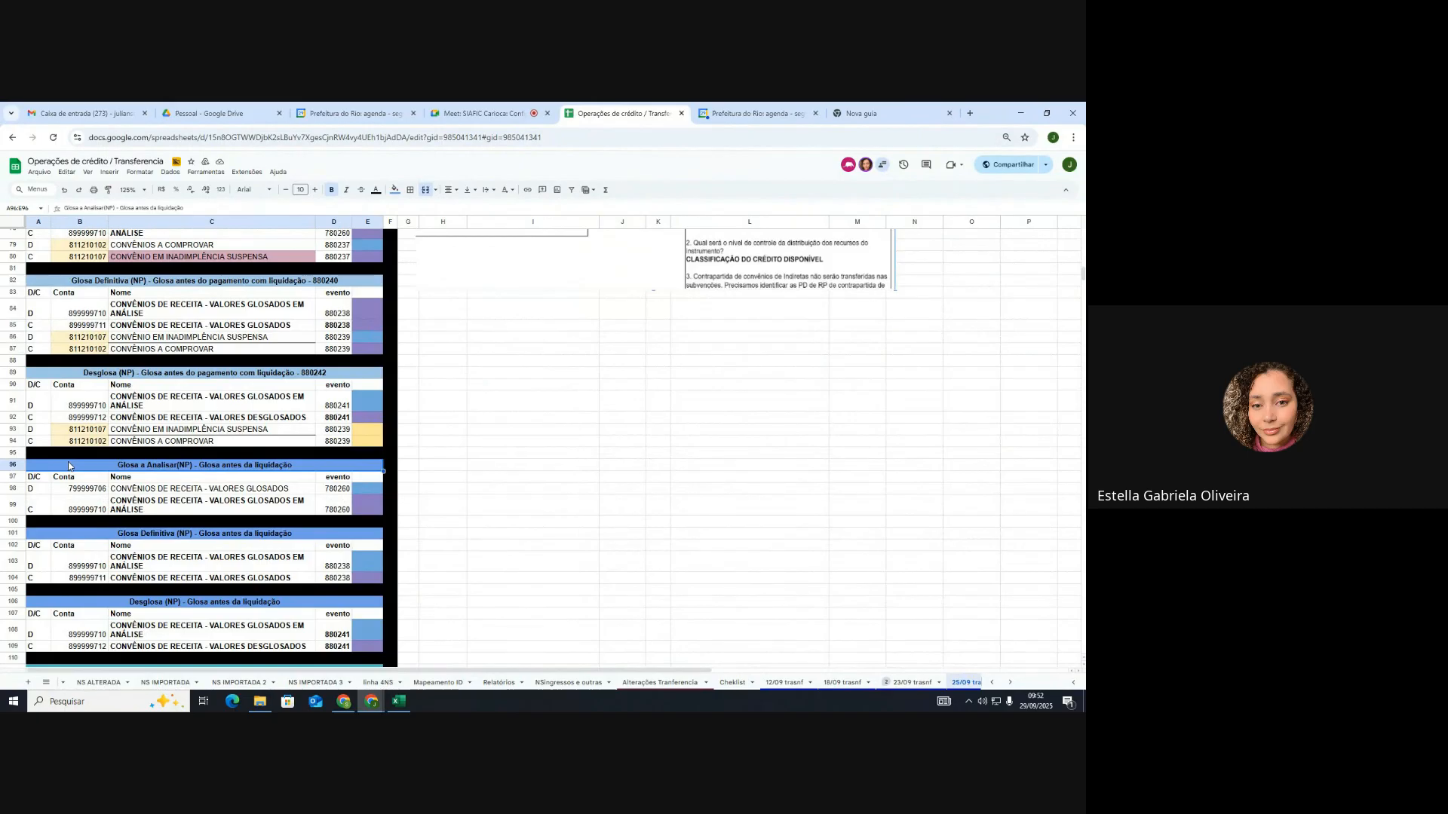
scroll(68, 466, "down", 2)
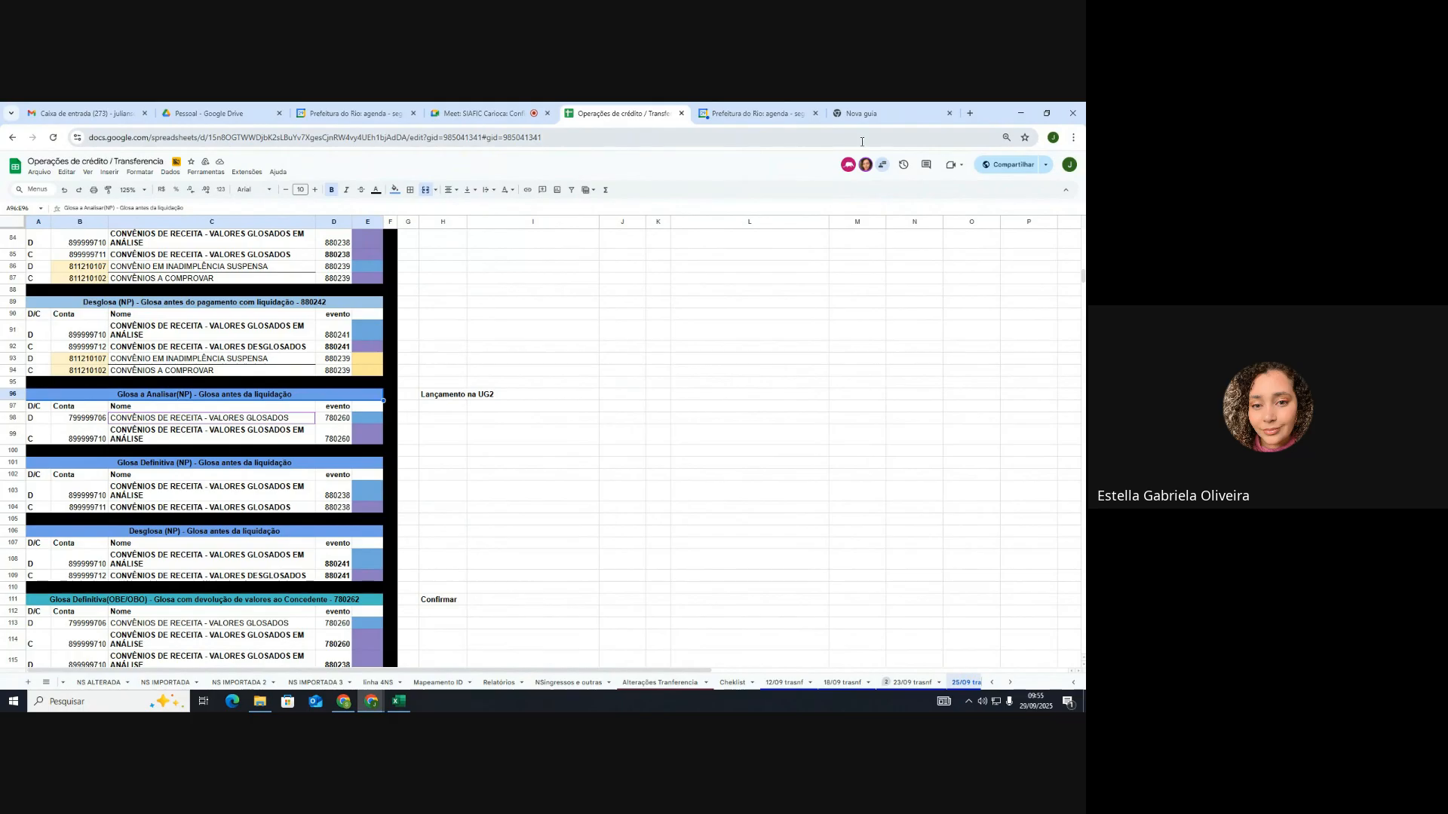
left_click(915, 112)
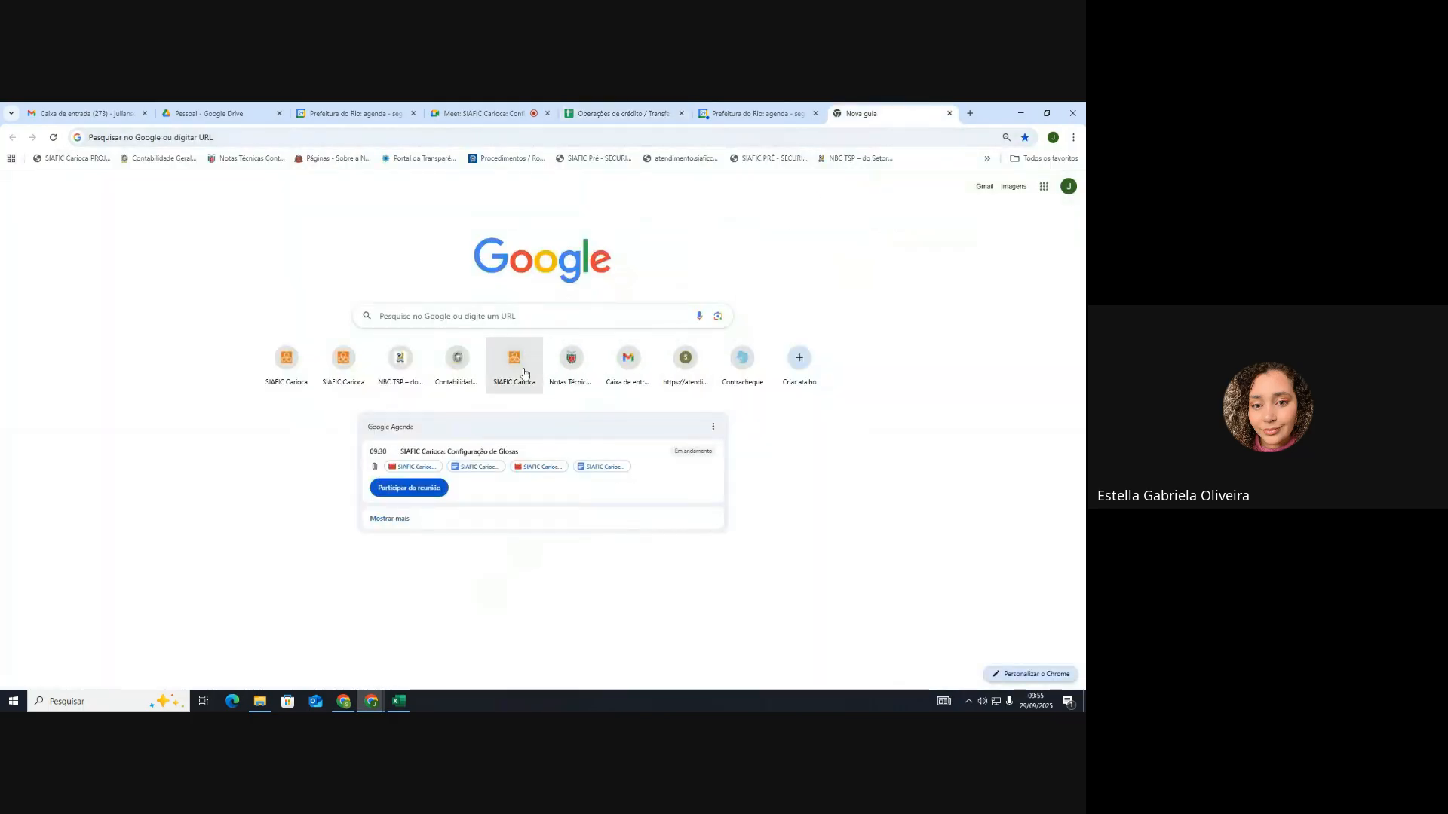
Step: Log in to the SIAFIC Carioca homologation system with the user ID and password
left_click(515, 359)
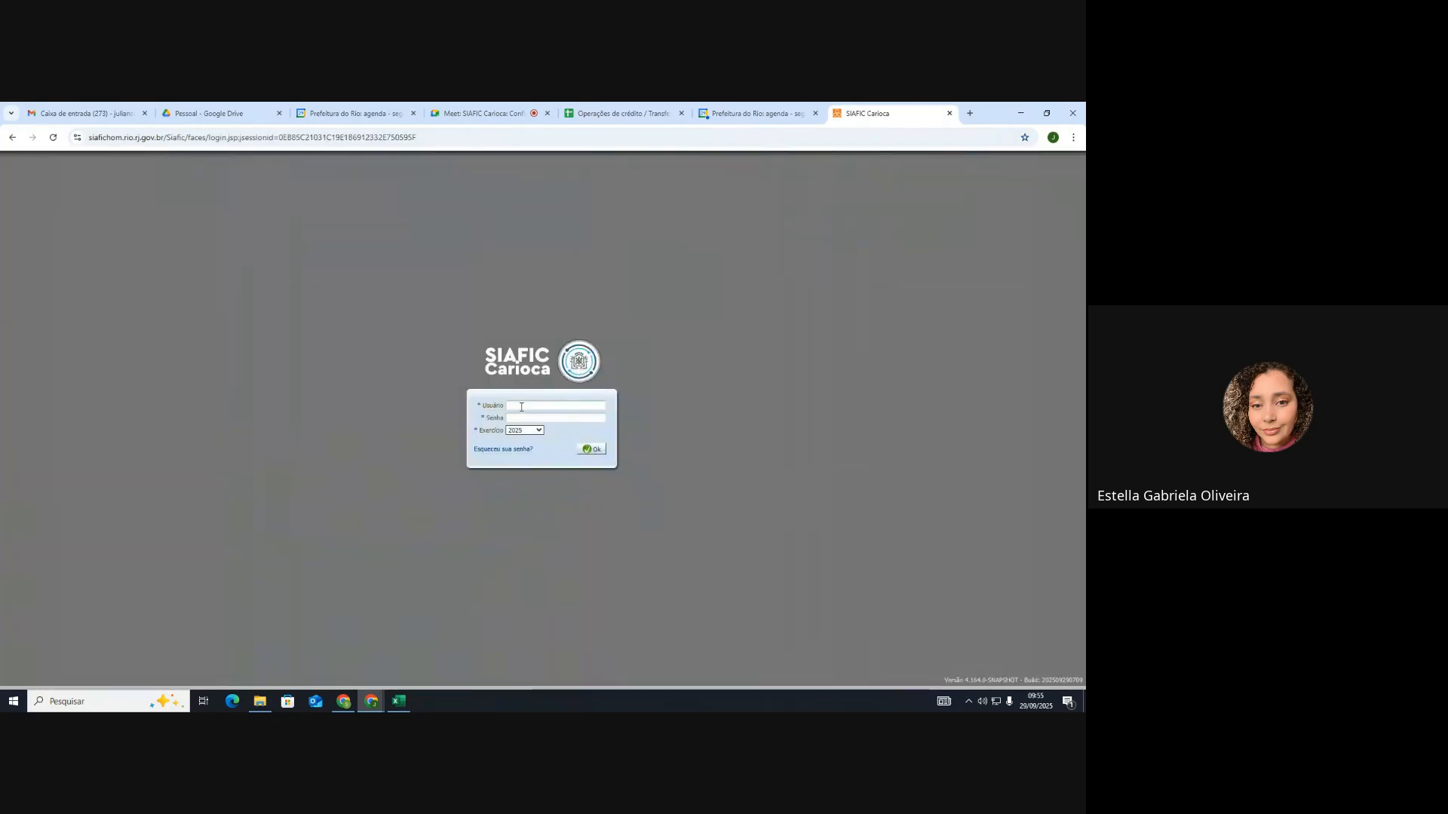
left_click(521, 406)
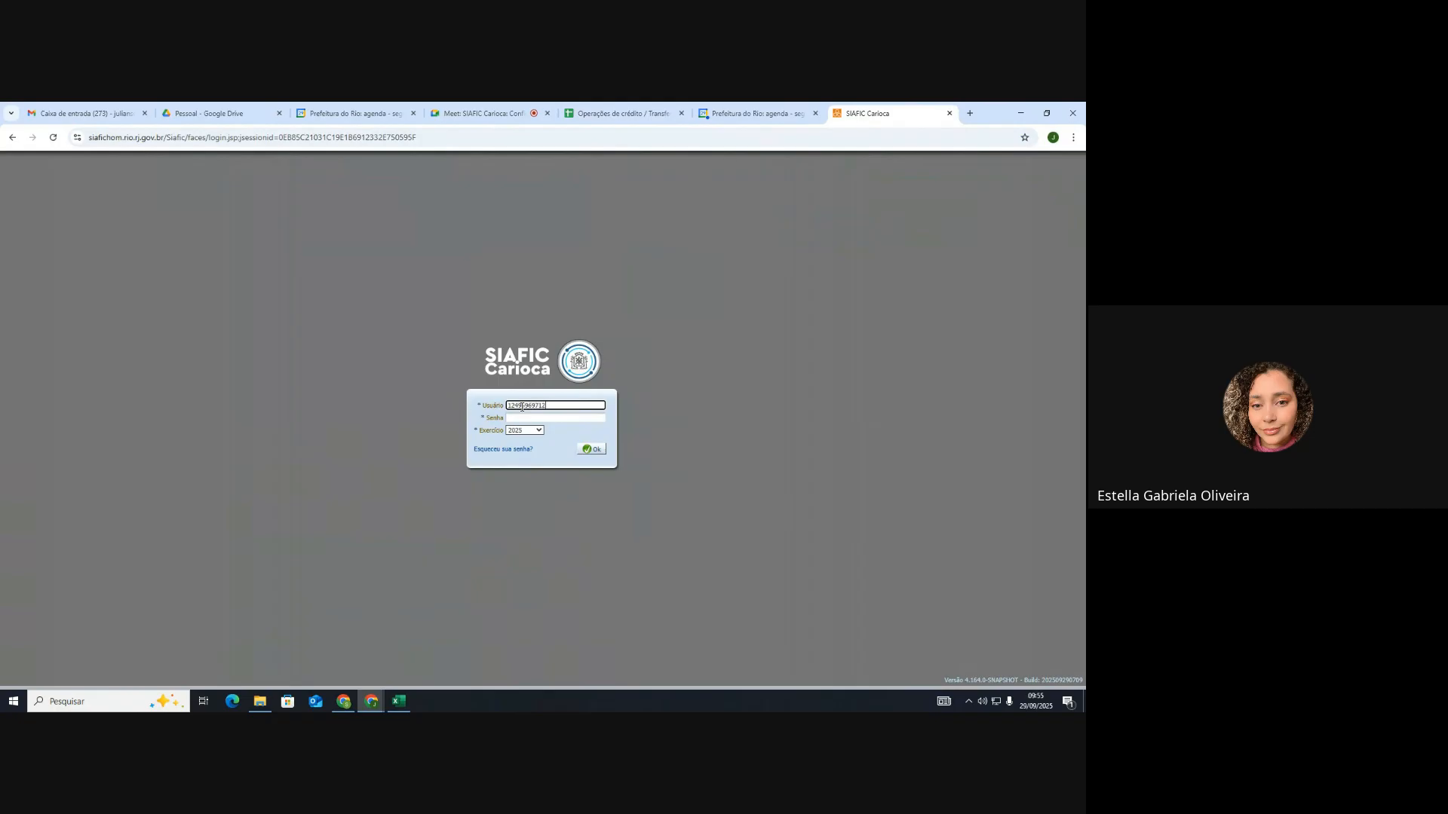
key("Tab")
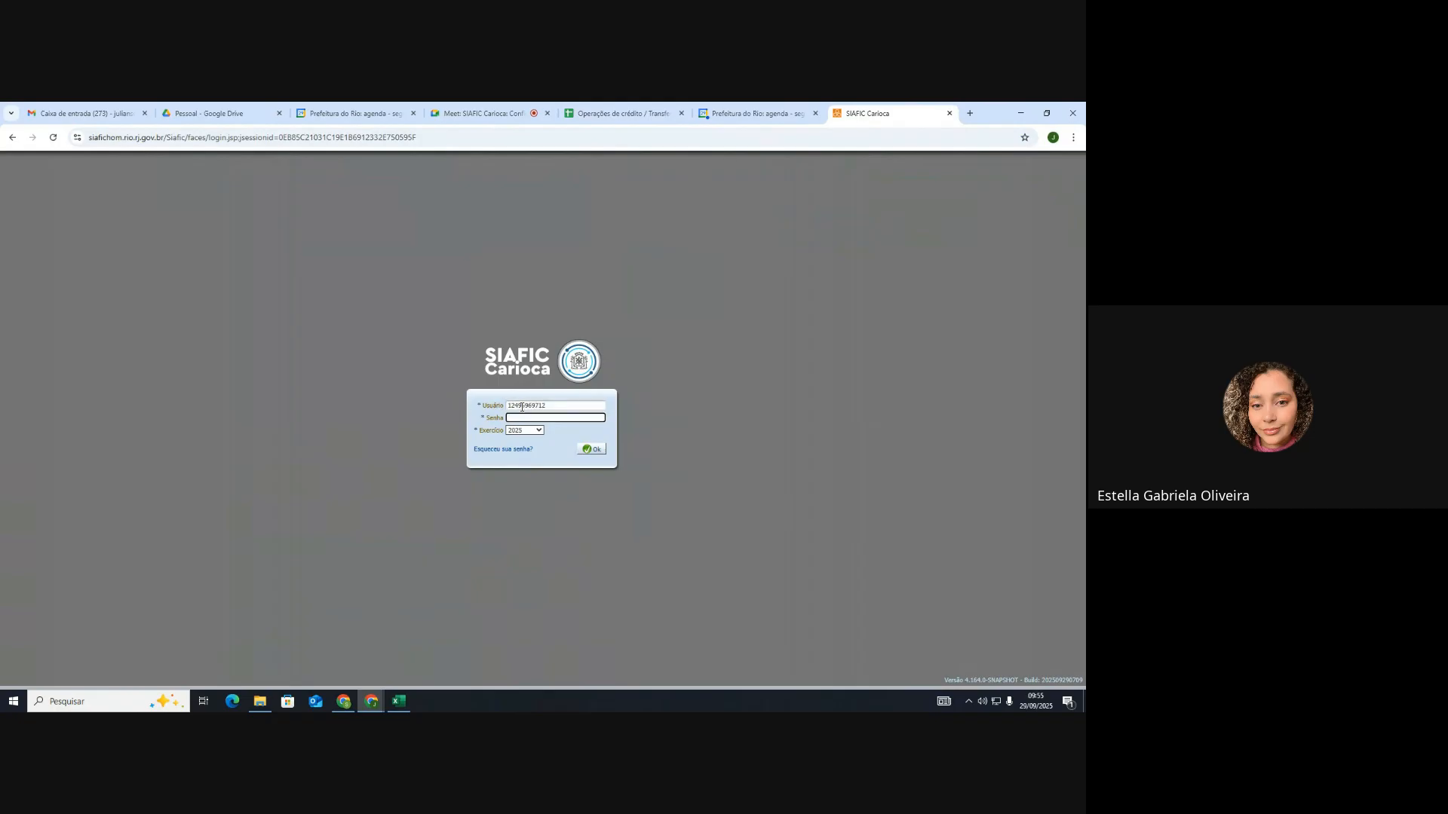
type("*")
left_click(595, 450)
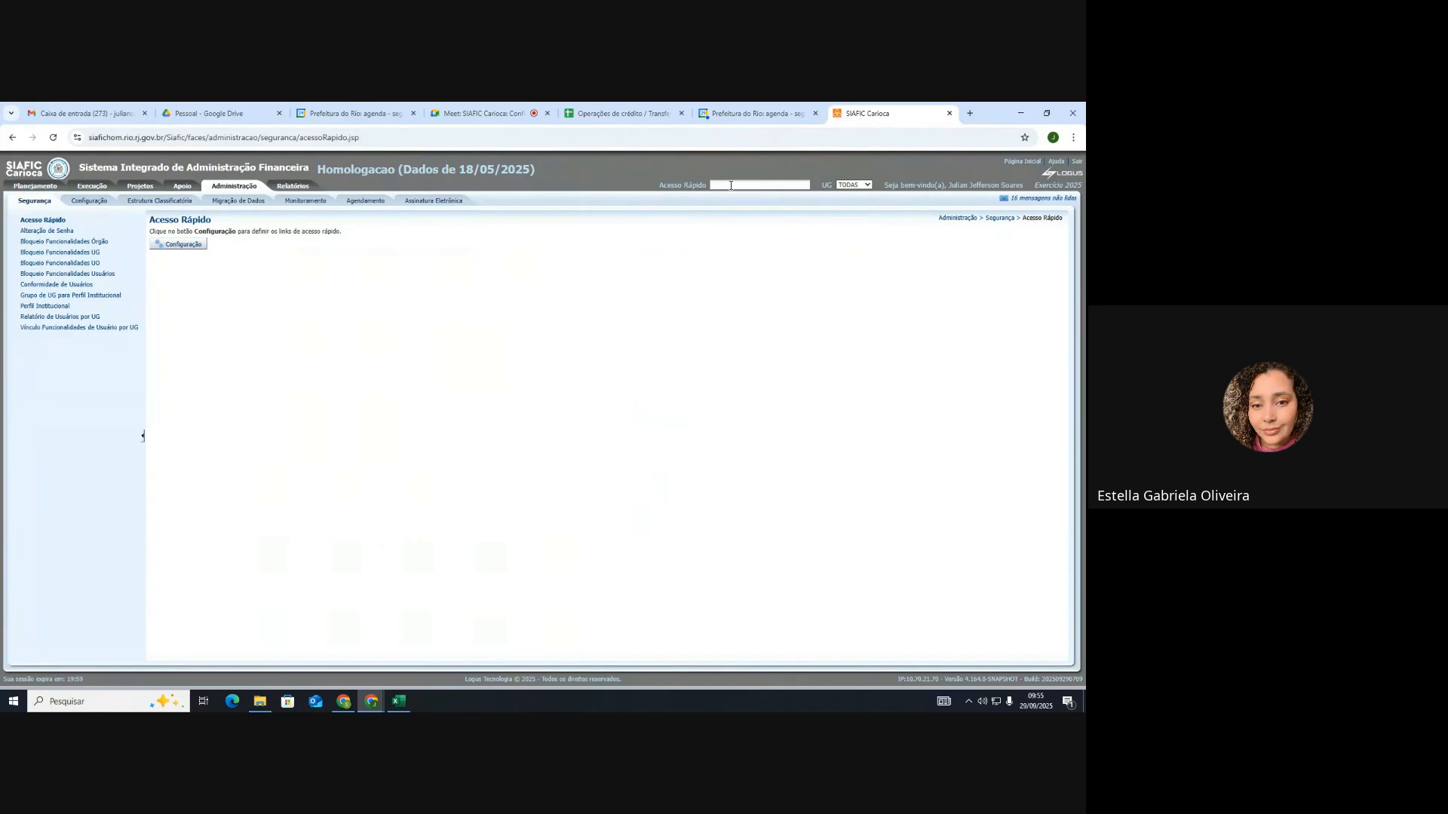
Step: Open the Plano de Contas screen and set a Conta Contábil 'começa com' filter
left_click(731, 186)
type("PLANO DE CONTAS")
left_click(740, 200)
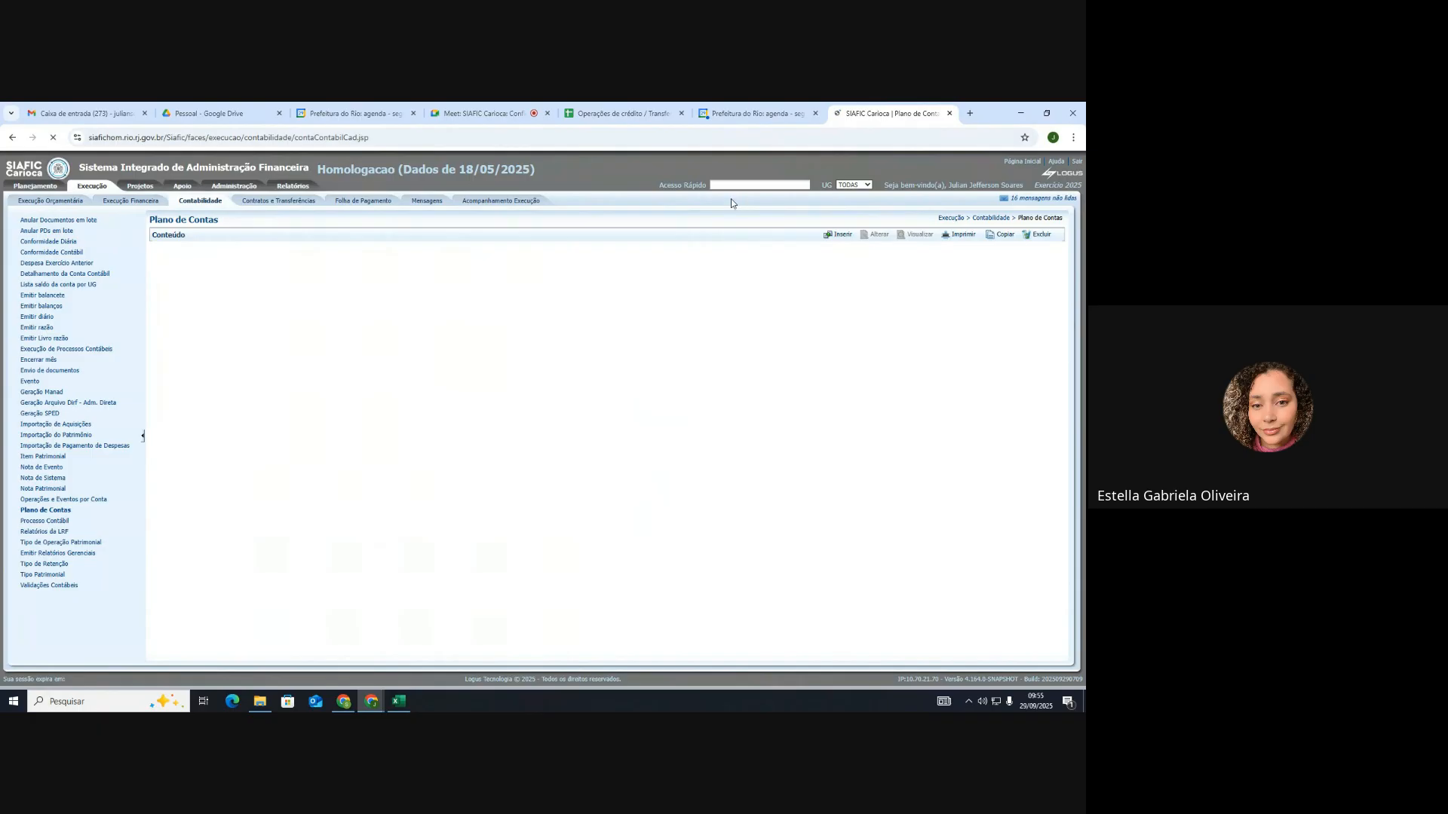
left_click(219, 258)
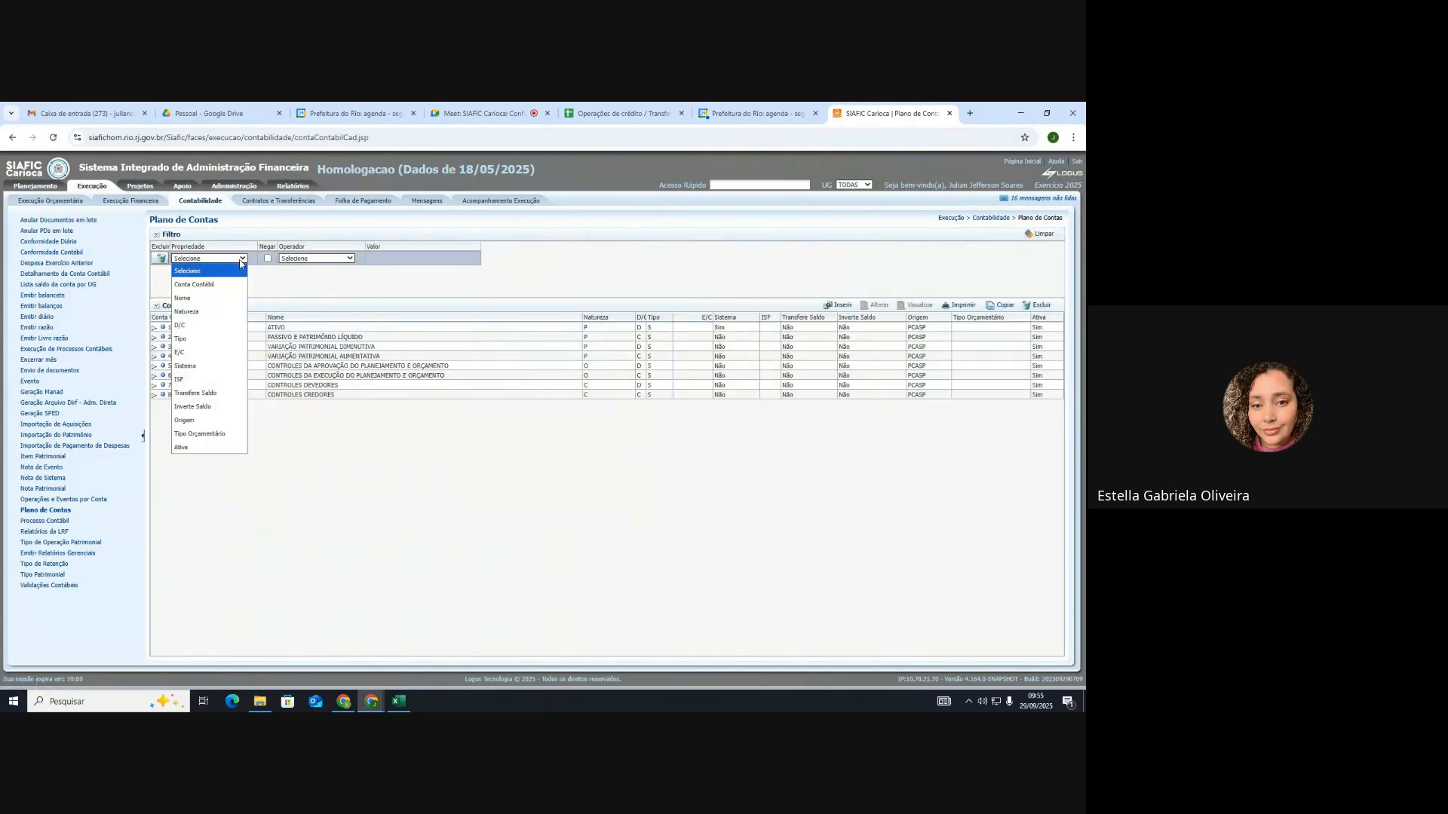
left_click(211, 281)
left_click(317, 258)
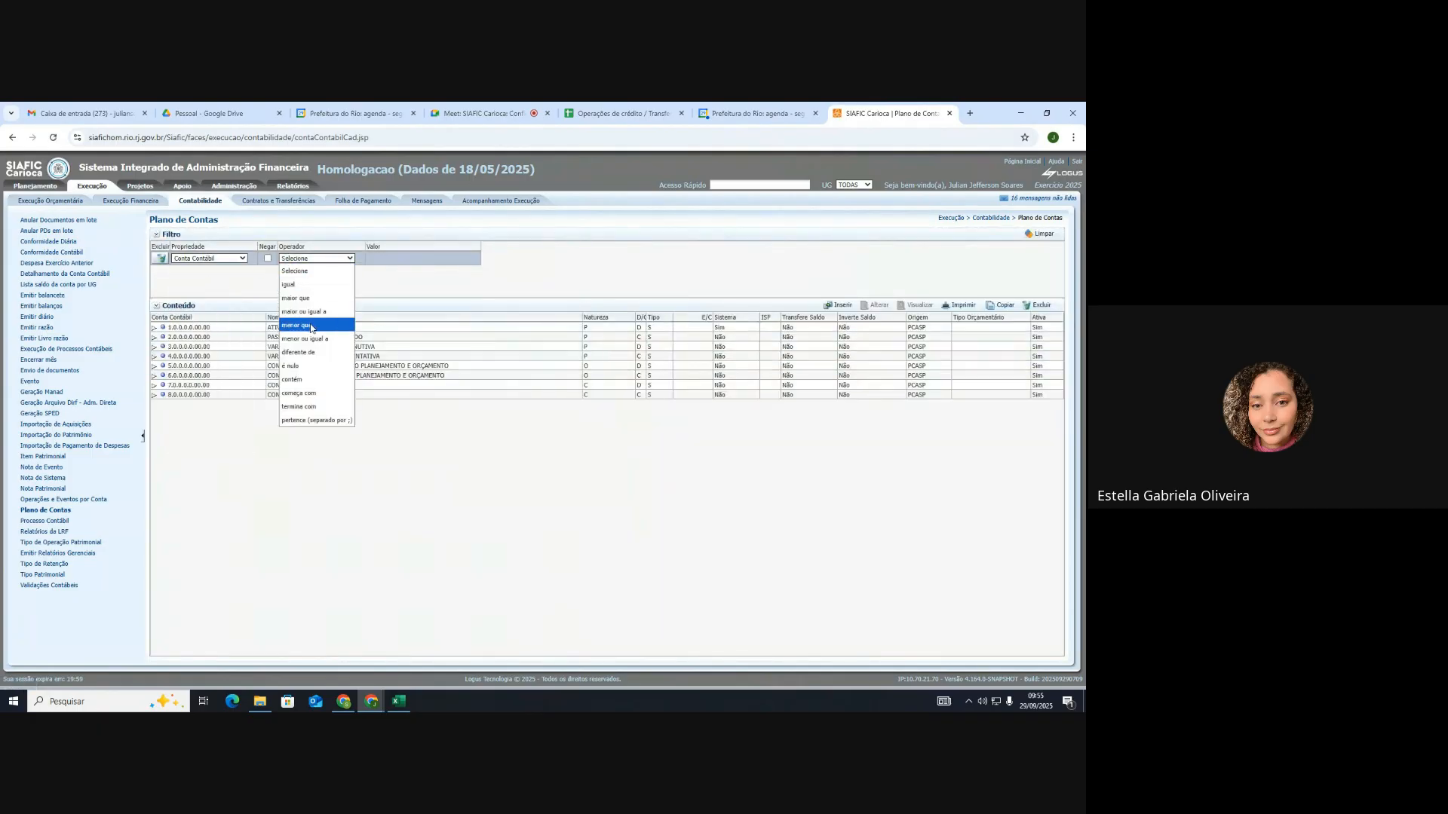
left_click(311, 395)
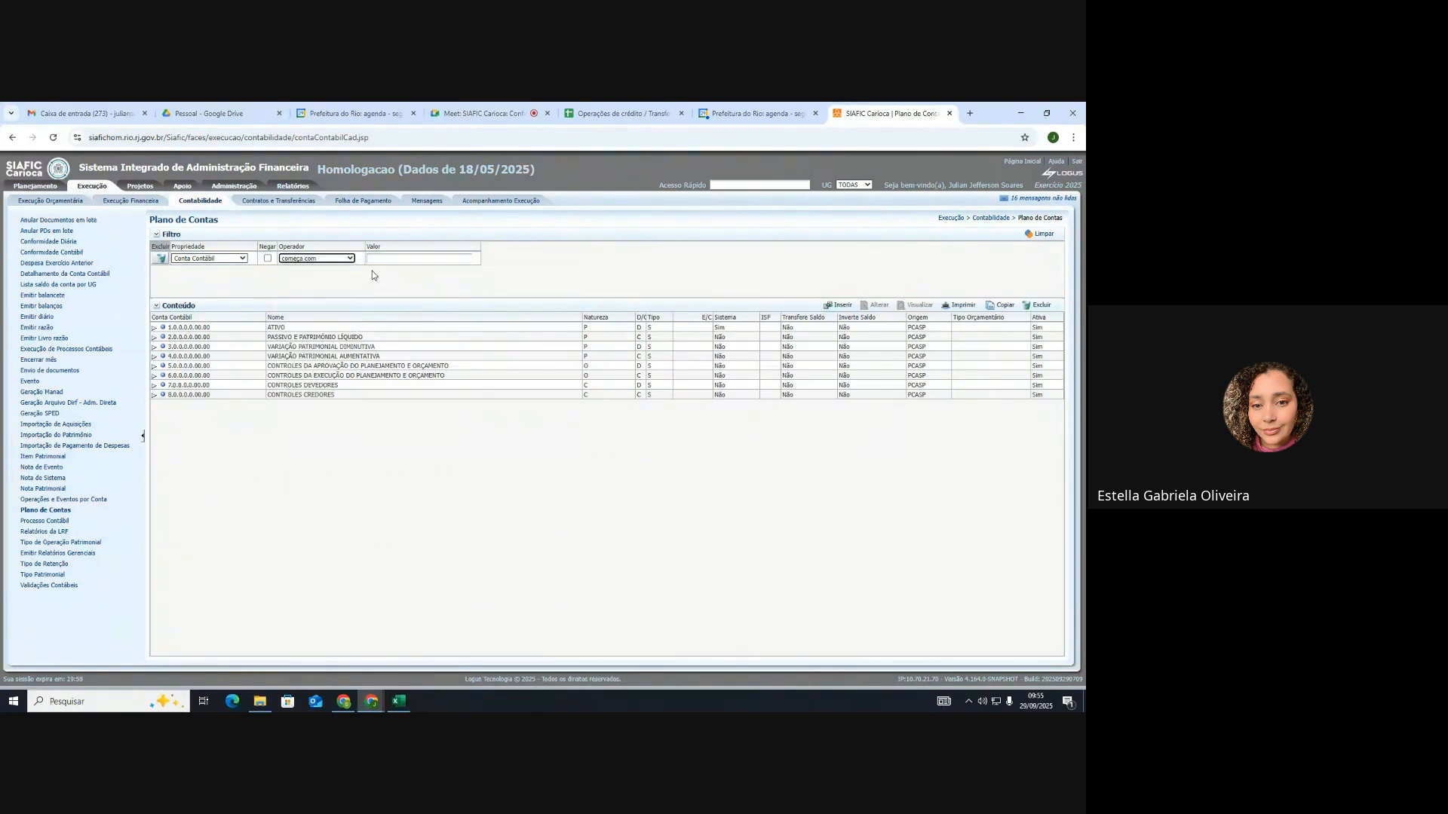
Step: Check the account numbers in the spreadsheet and filter accounts starting with 82
left_click(385, 259)
left_click(622, 113)
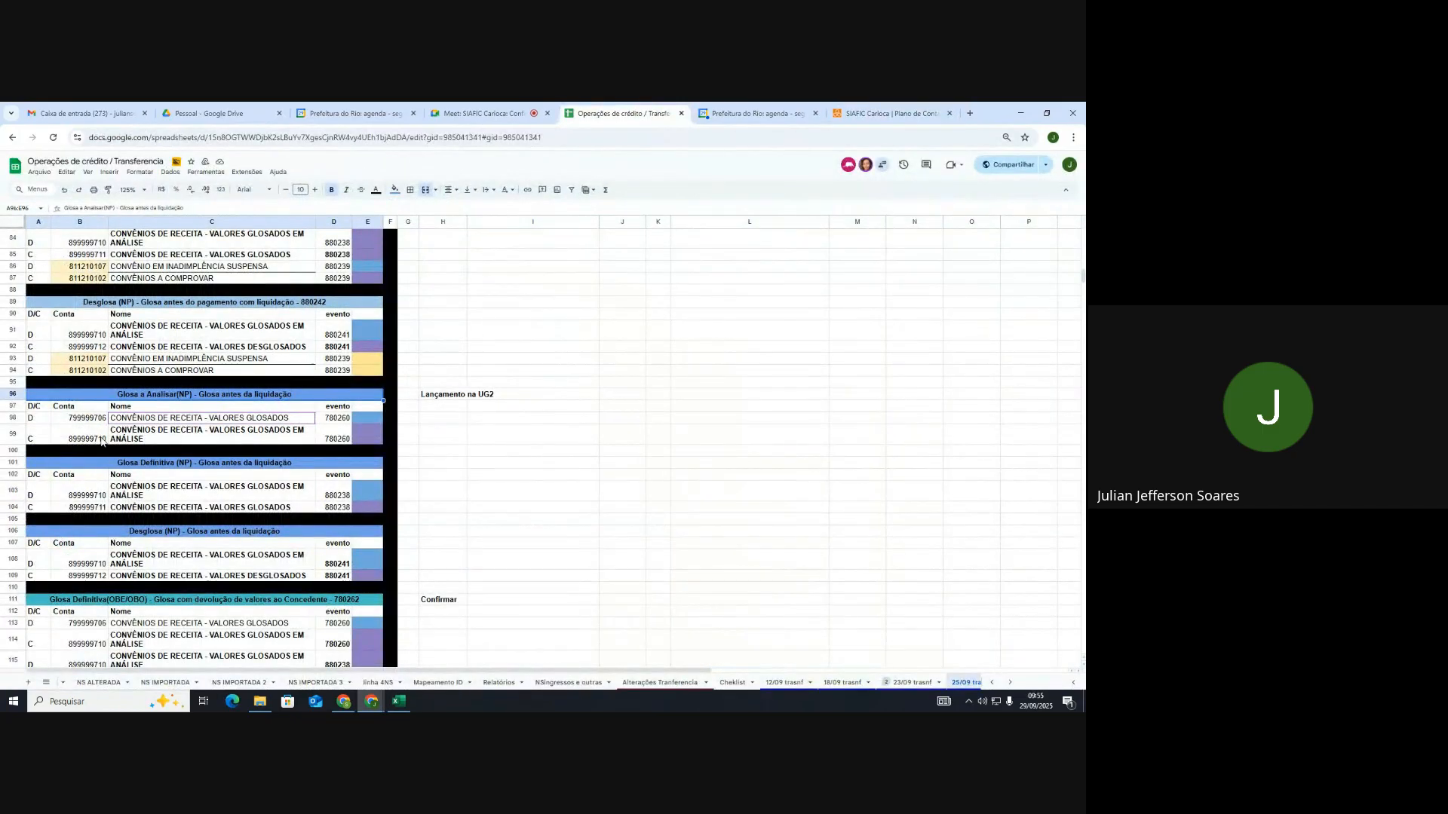
left_click(890, 113)
left_click(399, 258)
type("822")
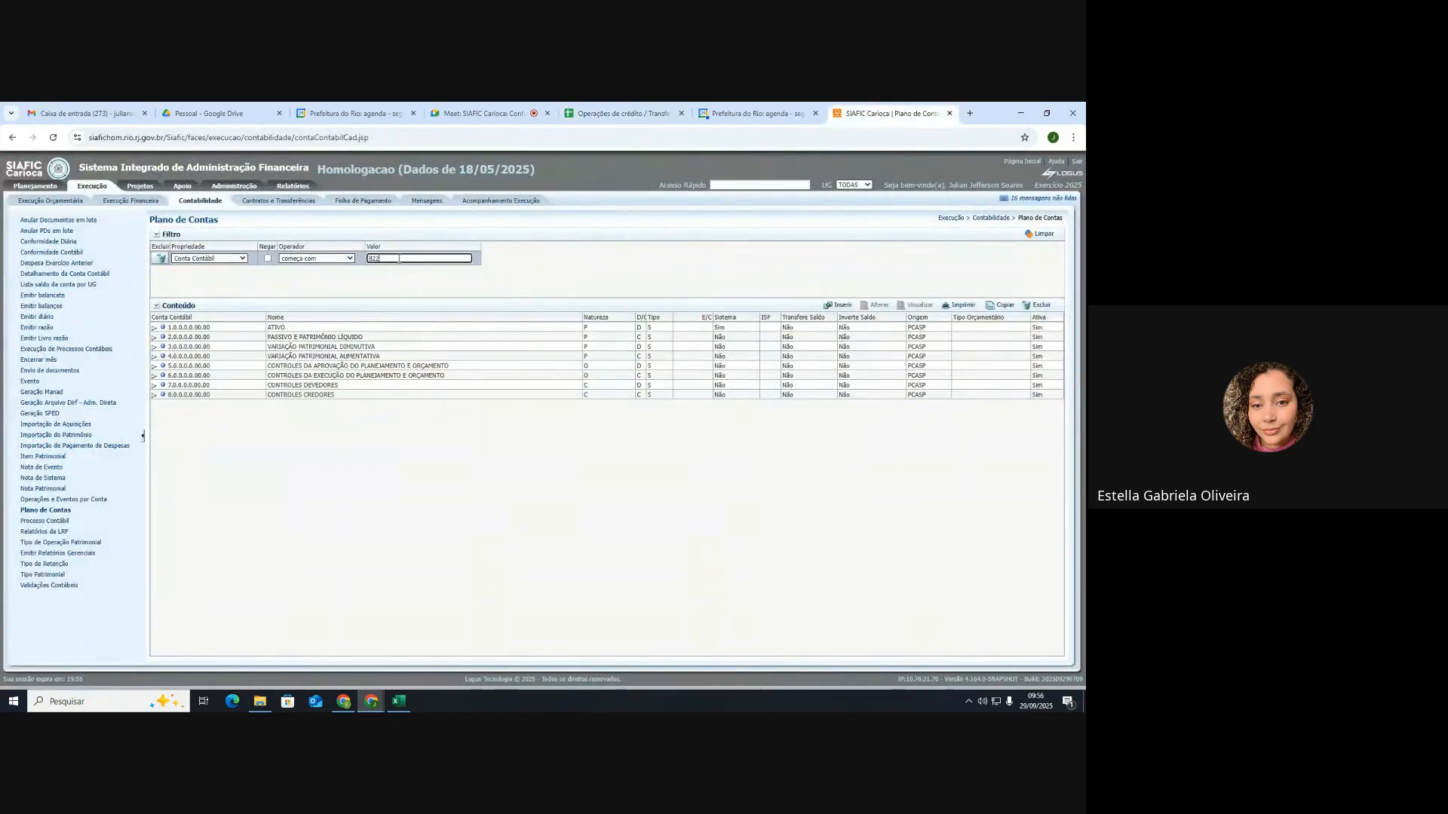
key("BackSpace")
key("Return")
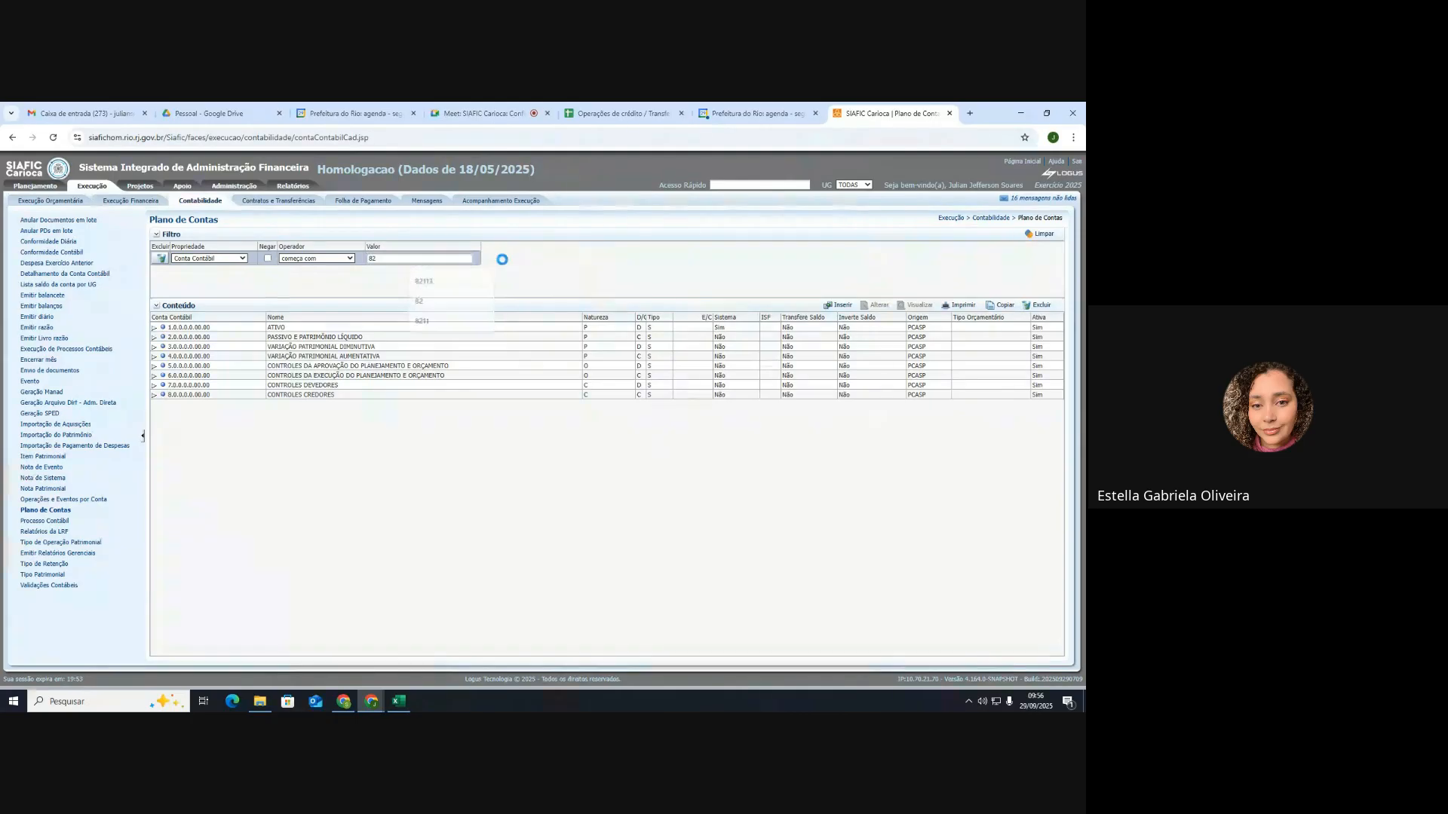
Step: Refilter to accounts beginning 89999 and expand 8.9.9.9.9.00.00 DEMAIS CONTROLES
double_click(387, 258)
type("89")
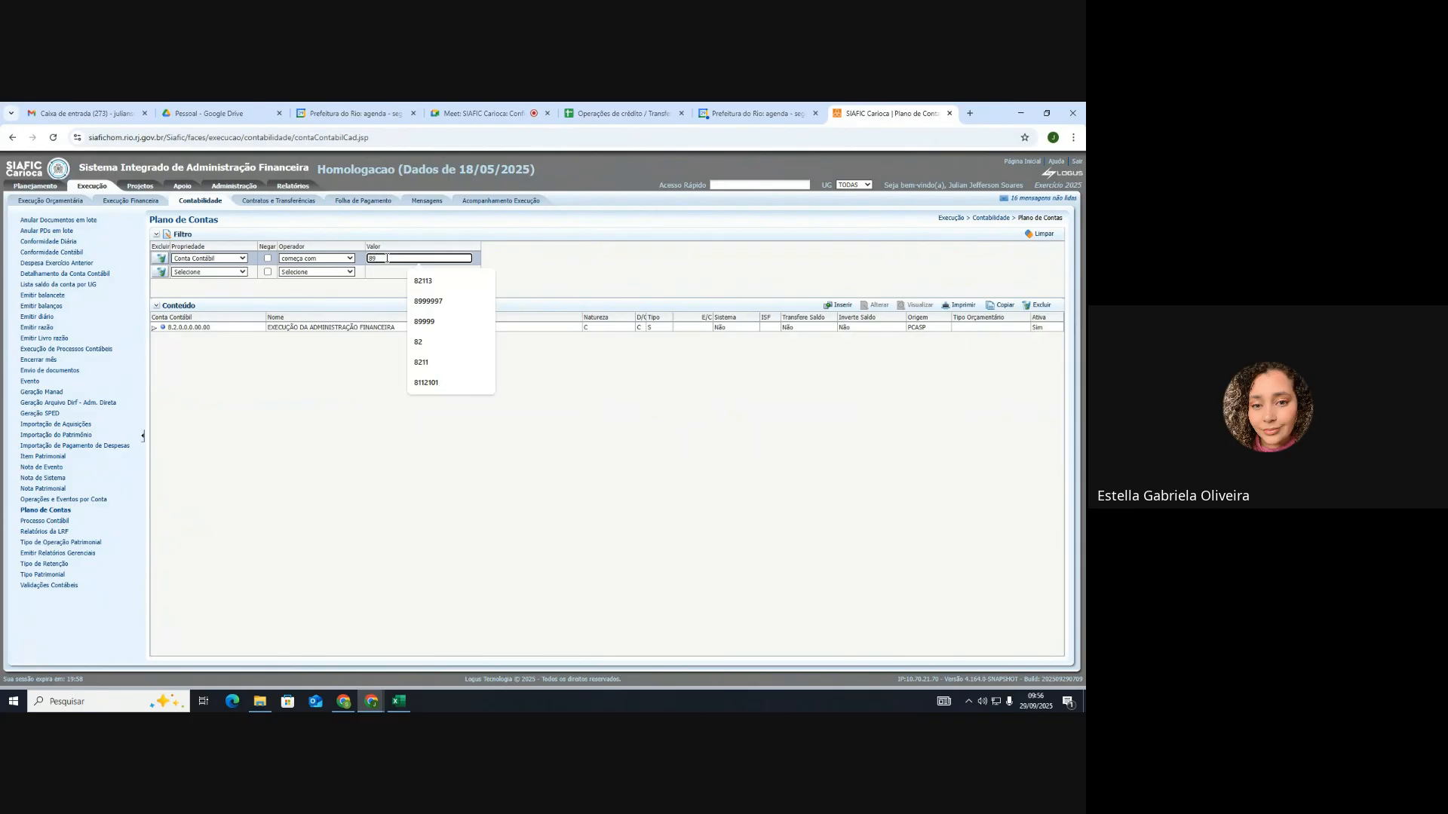
type("999")
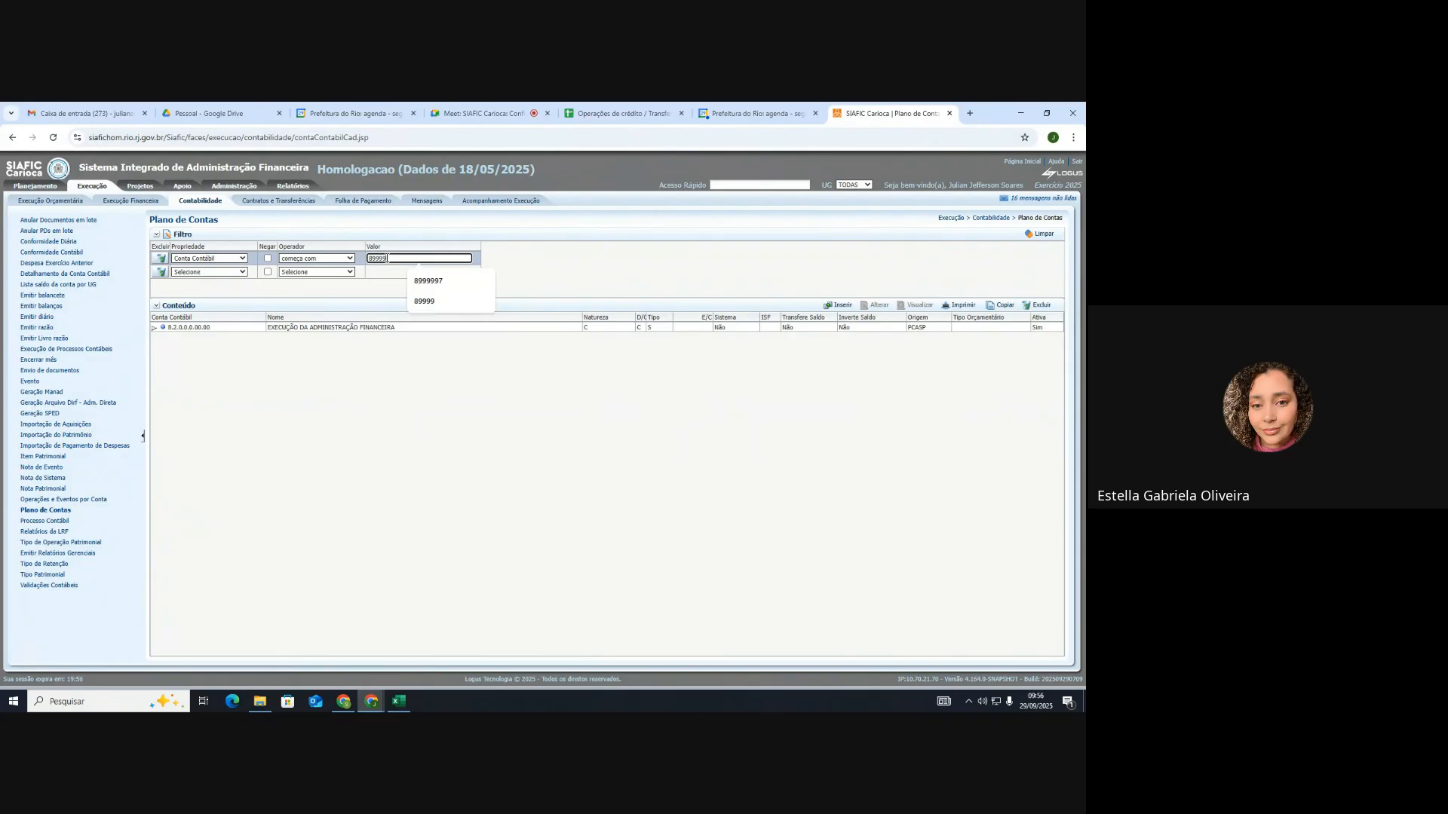
left_click(537, 265)
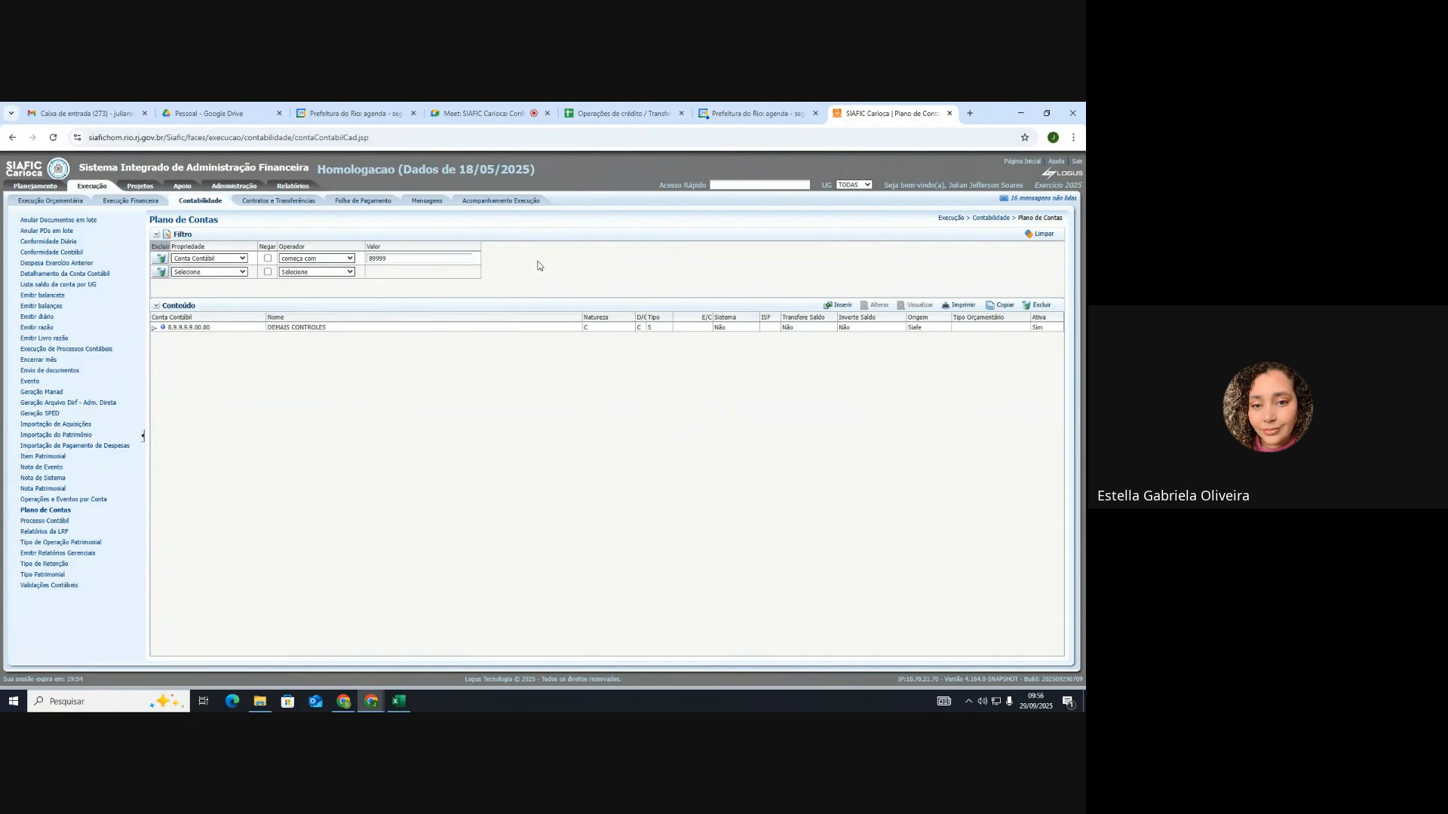
left_click(154, 328)
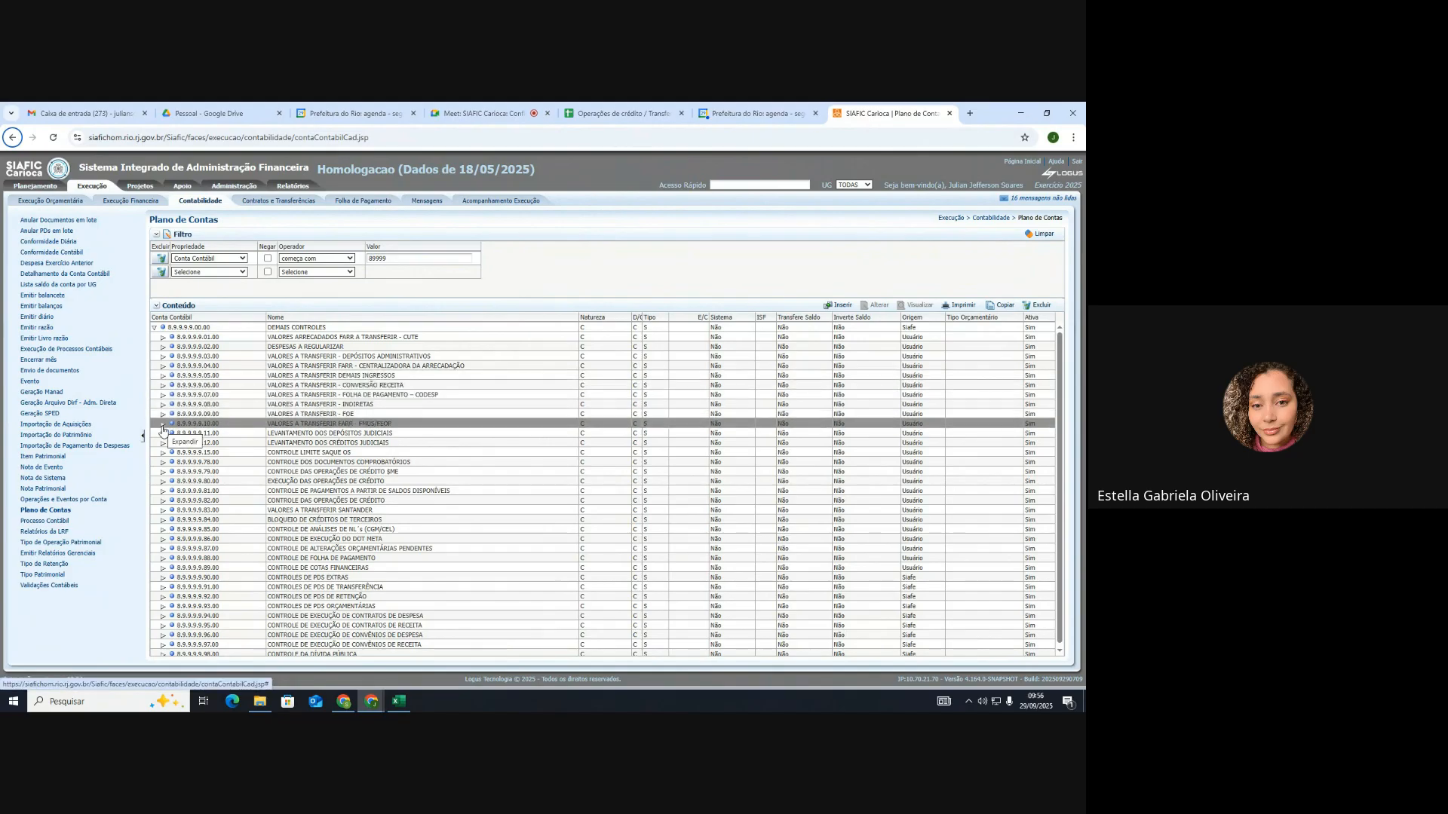
Step: Copy account 899999710 from cell B103, filter SIAFIC to it and view its details
left_click(620, 114)
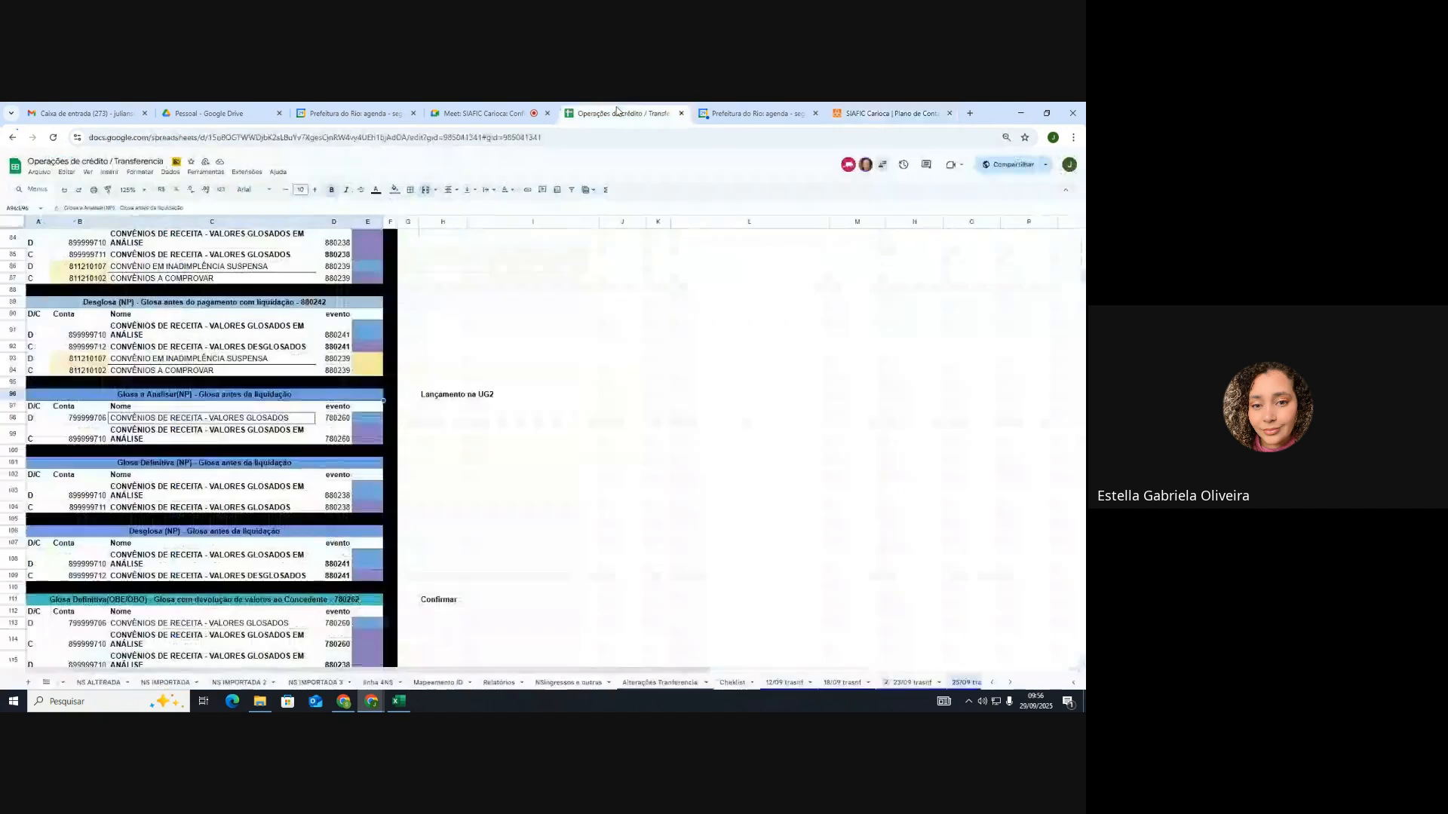
left_click(96, 496)
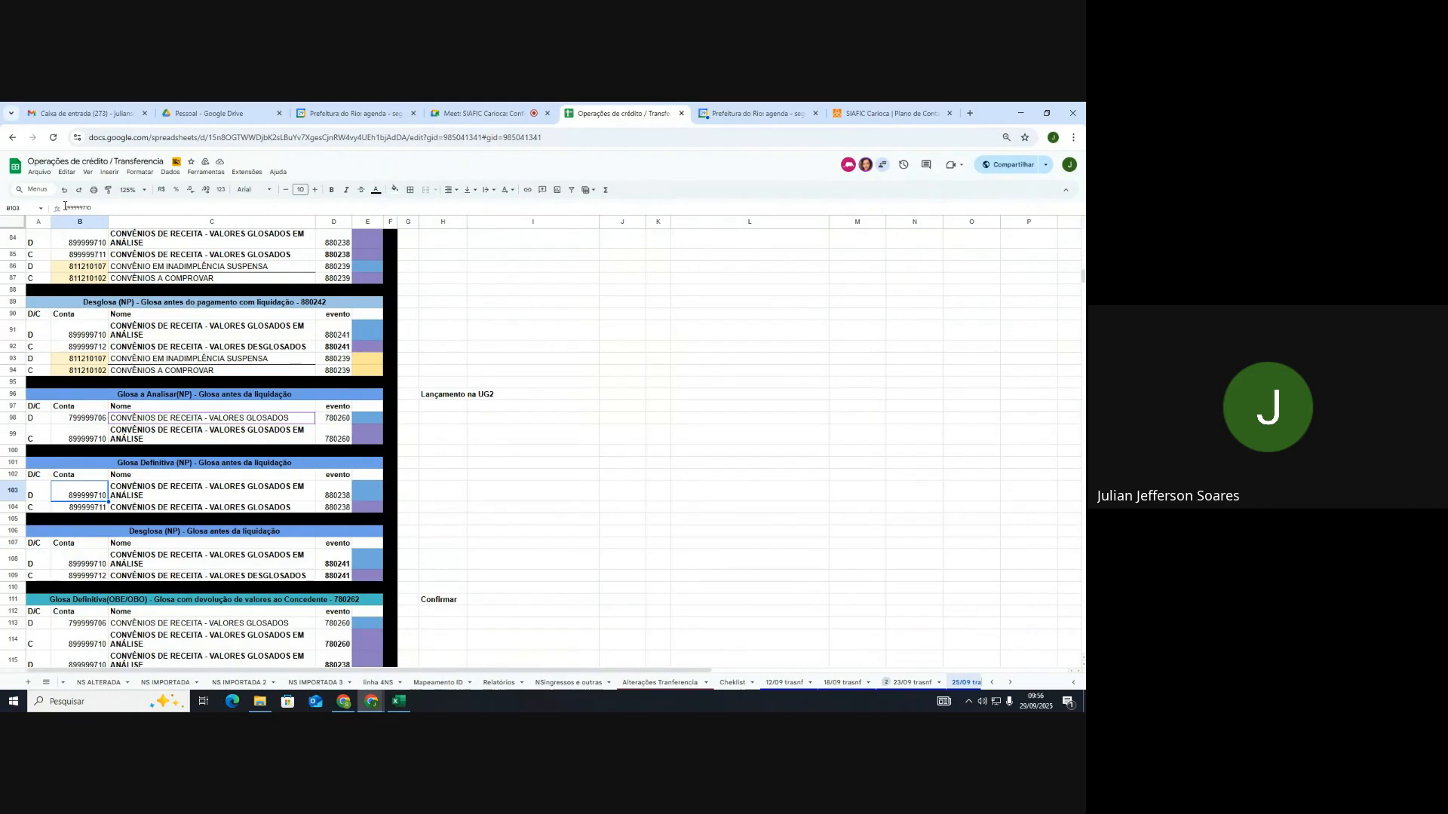
left_click_drag(65, 207, 92, 207)
key("ctrl+c")
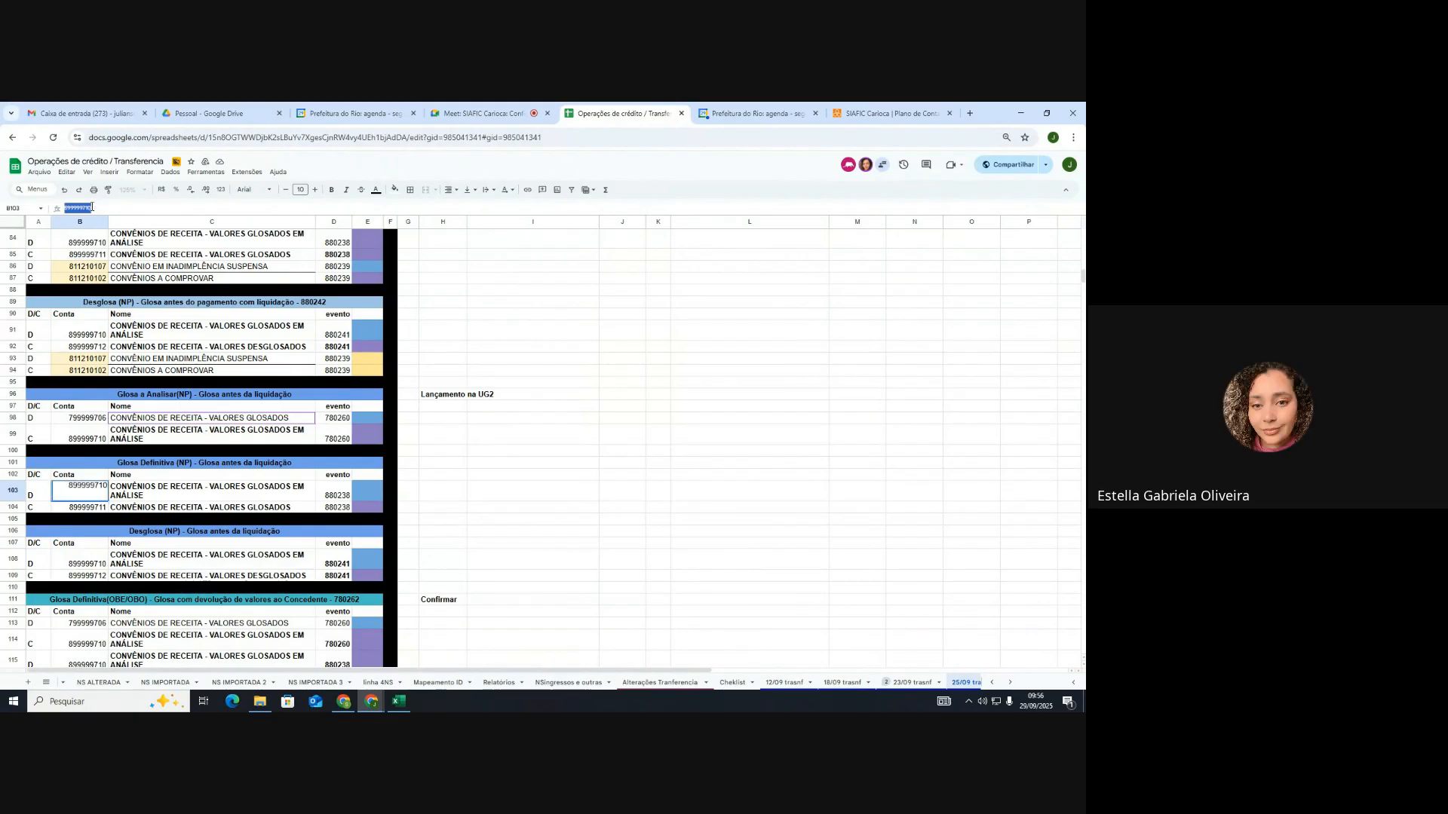
left_click(890, 113)
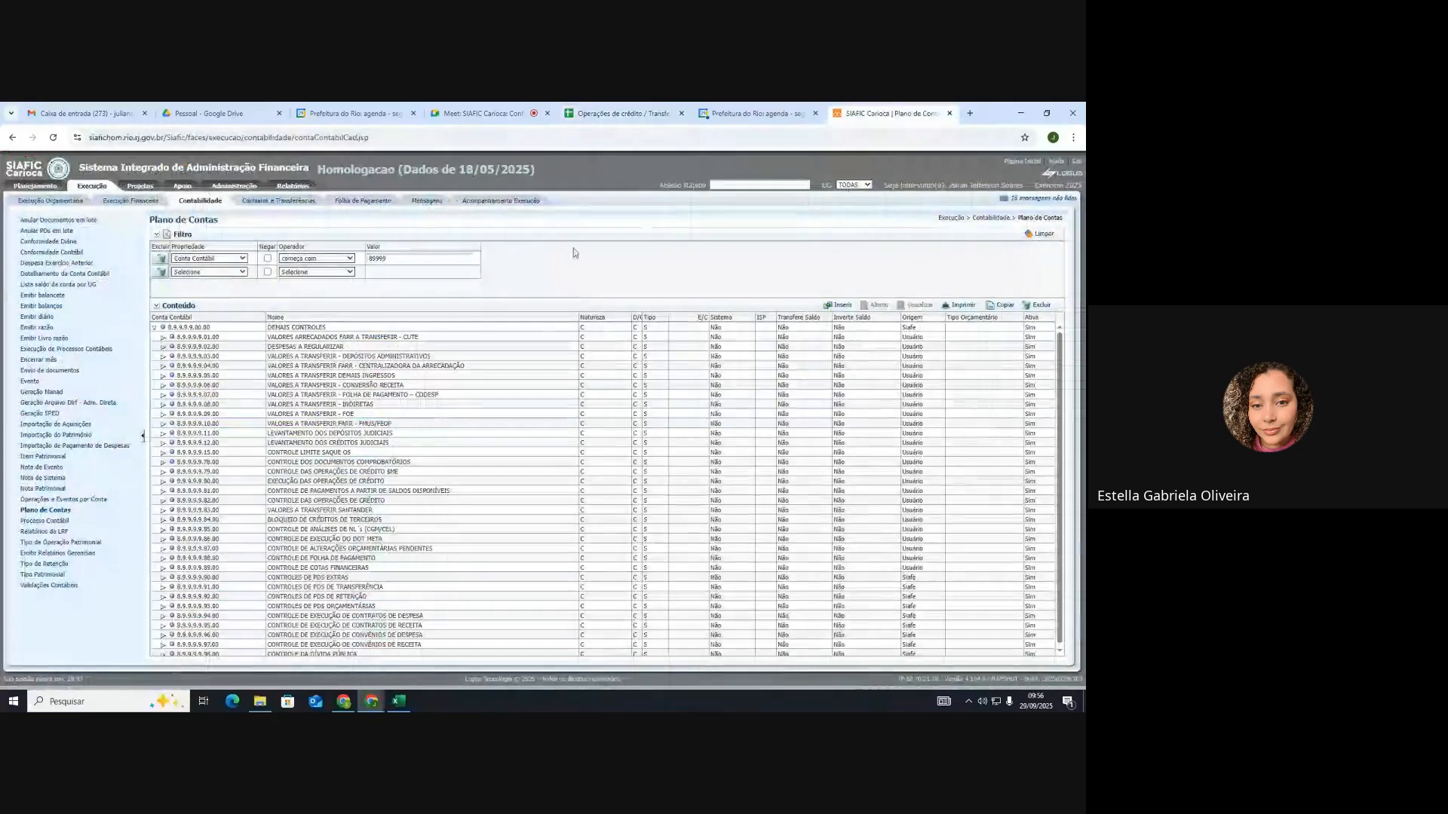
double_click(390, 259)
key("ctrl+v")
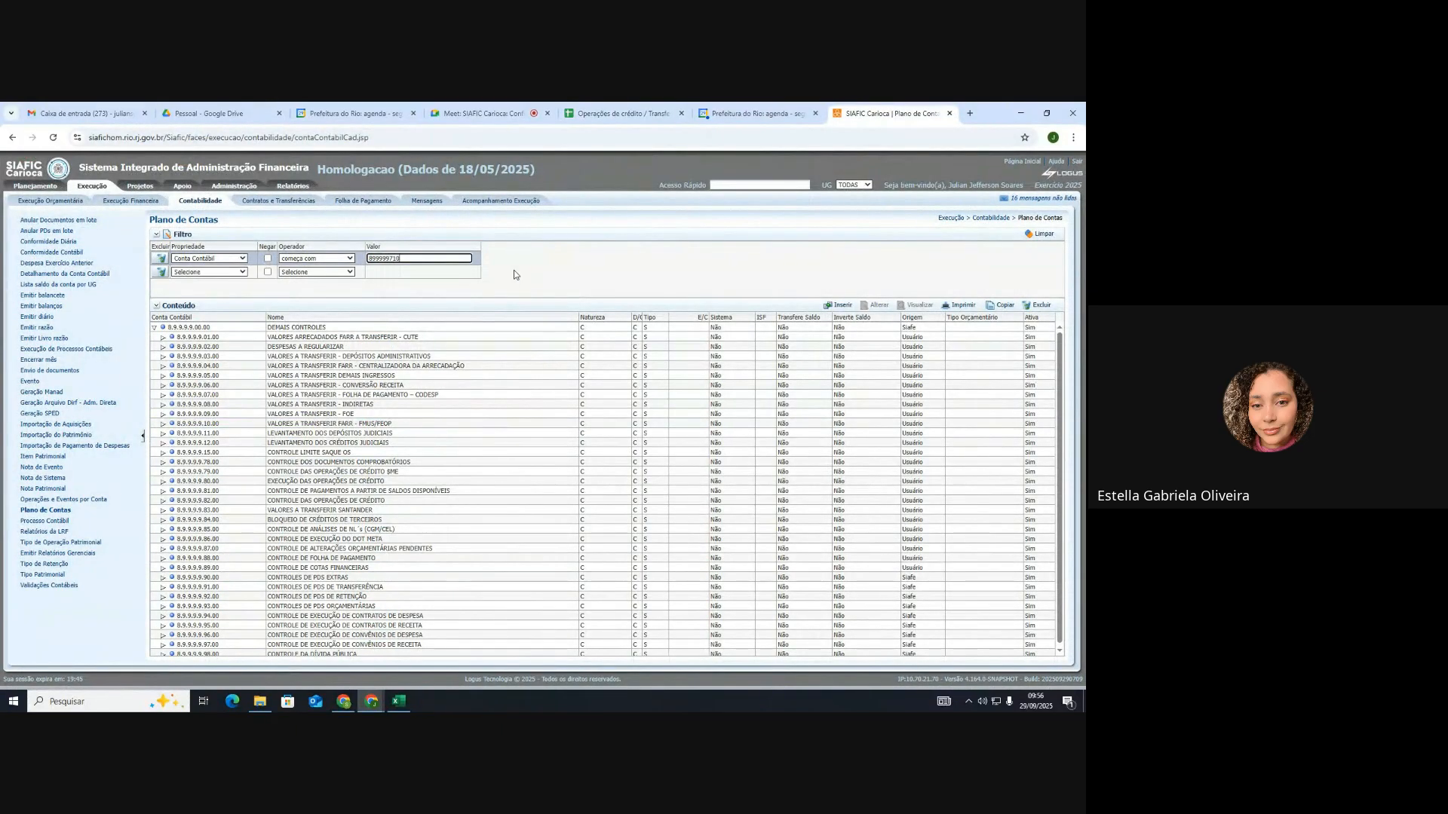
left_click(513, 270)
left_click(259, 328)
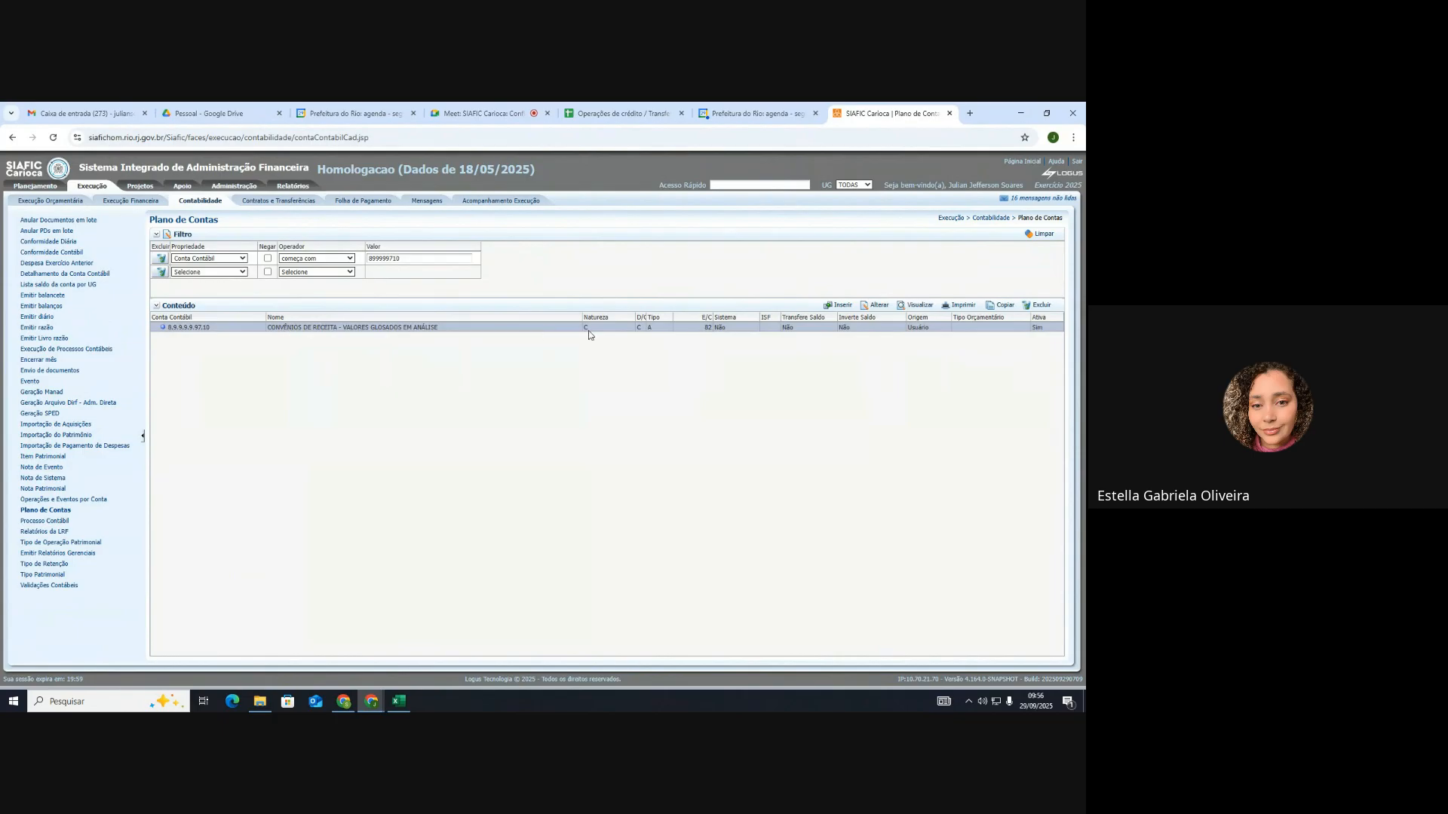
left_click(922, 306)
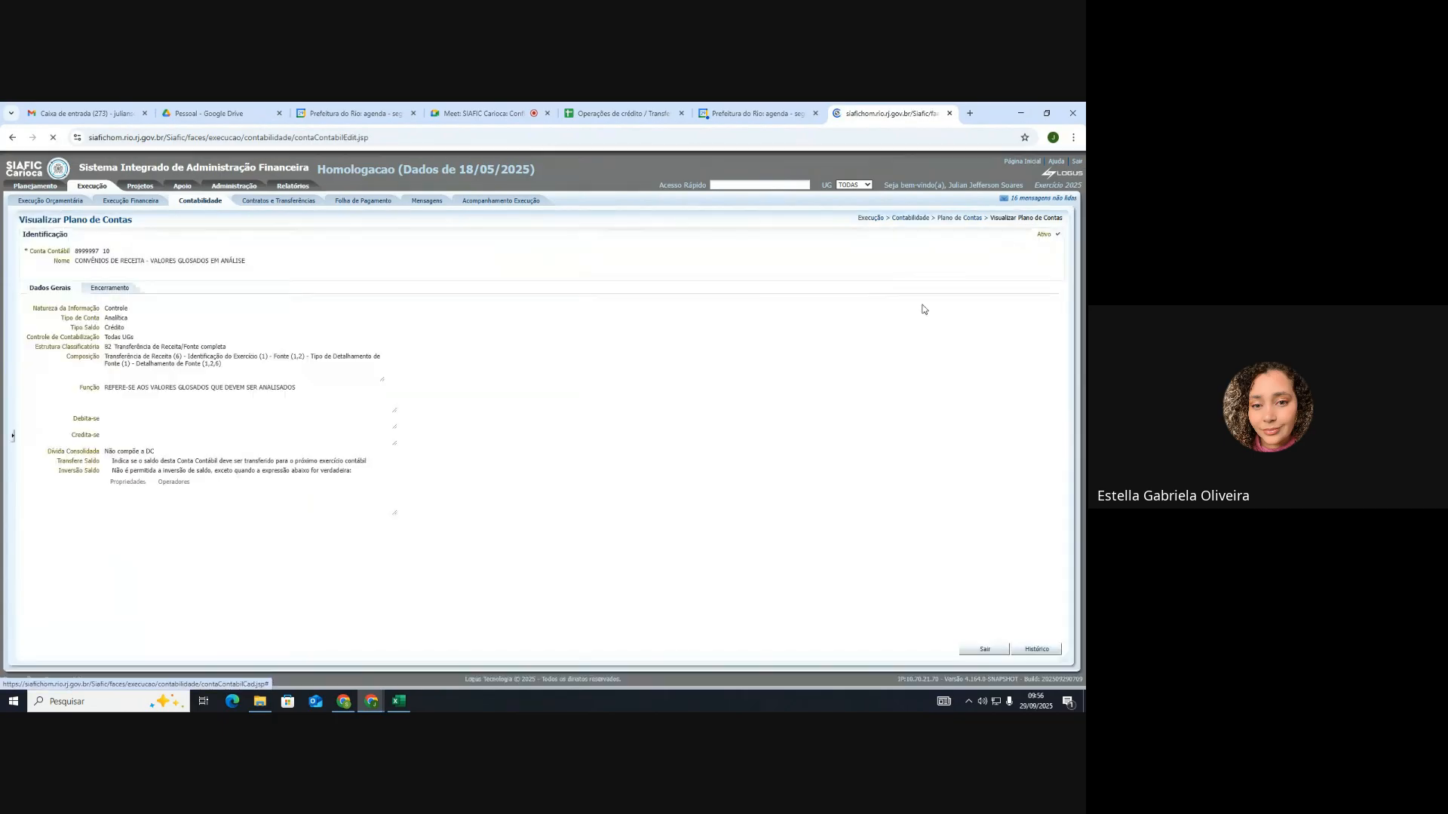
Step: Select the full Composição description text of account 899999710
left_click(107, 359)
left_click_drag(107, 359, 235, 369)
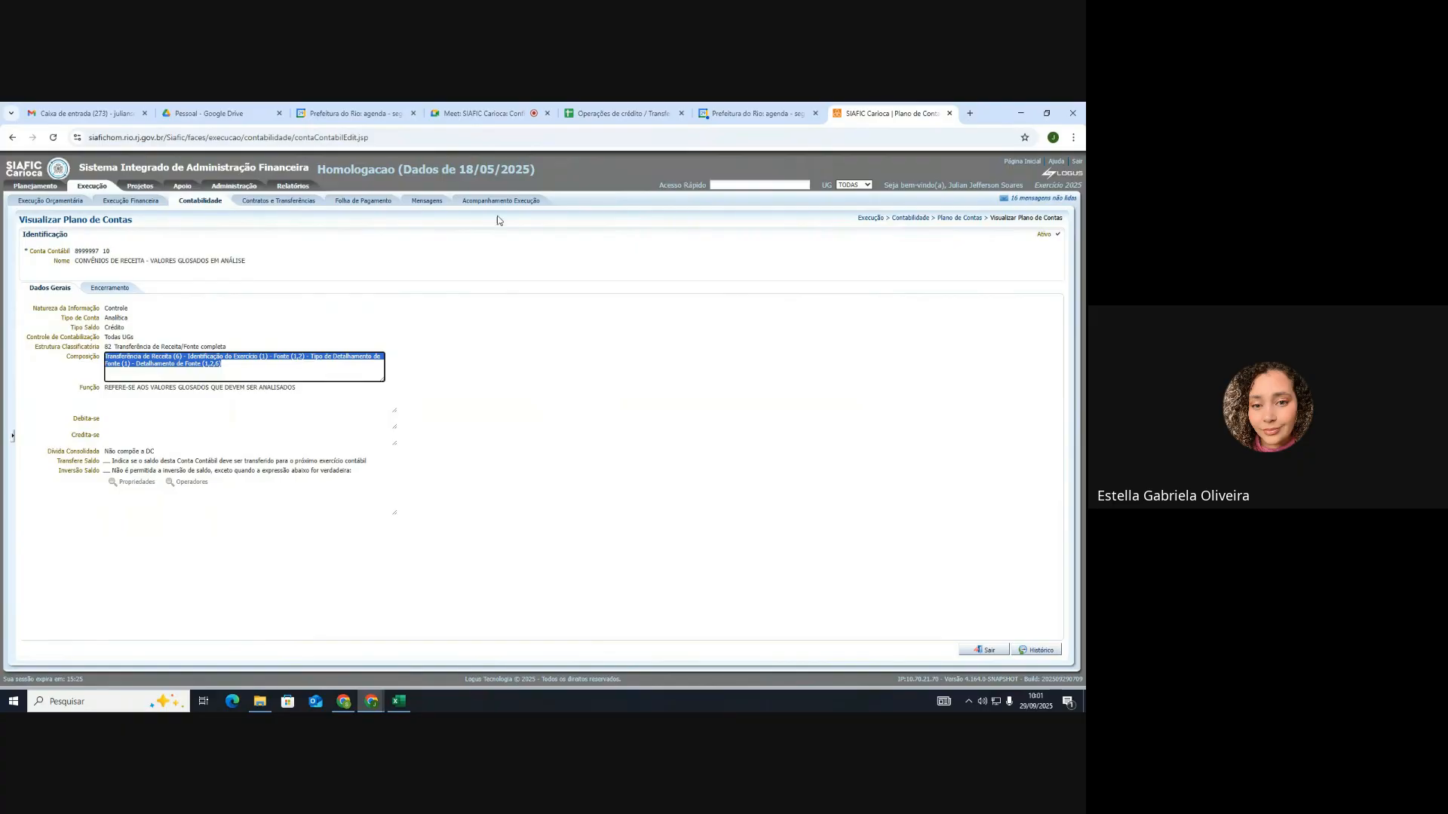
Step: Return to the spreadsheet's Glosa Definitiva (OBE/OBO) refund table for event 780262
left_click(620, 113)
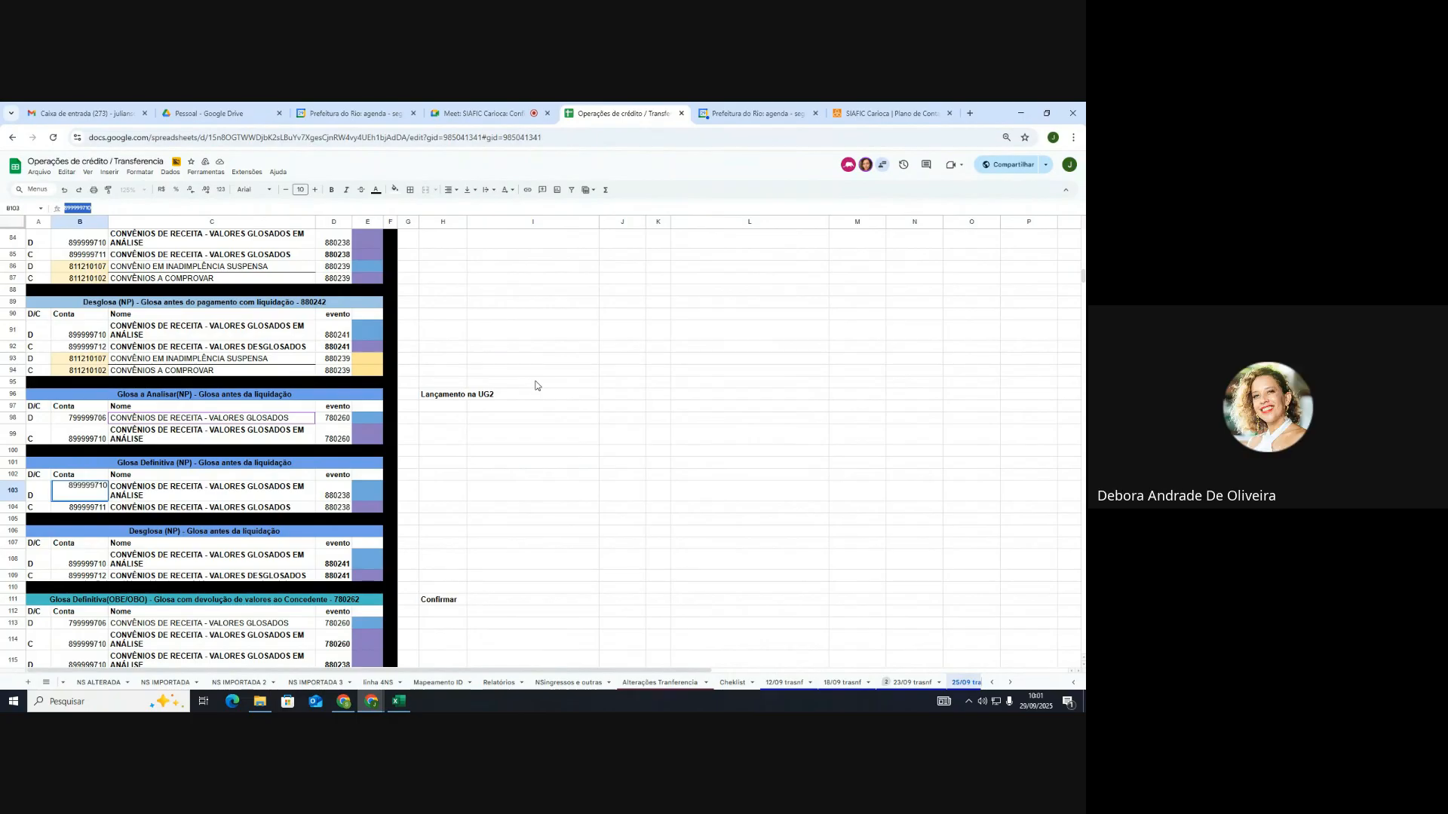
scroll(542, 404, "down", 2)
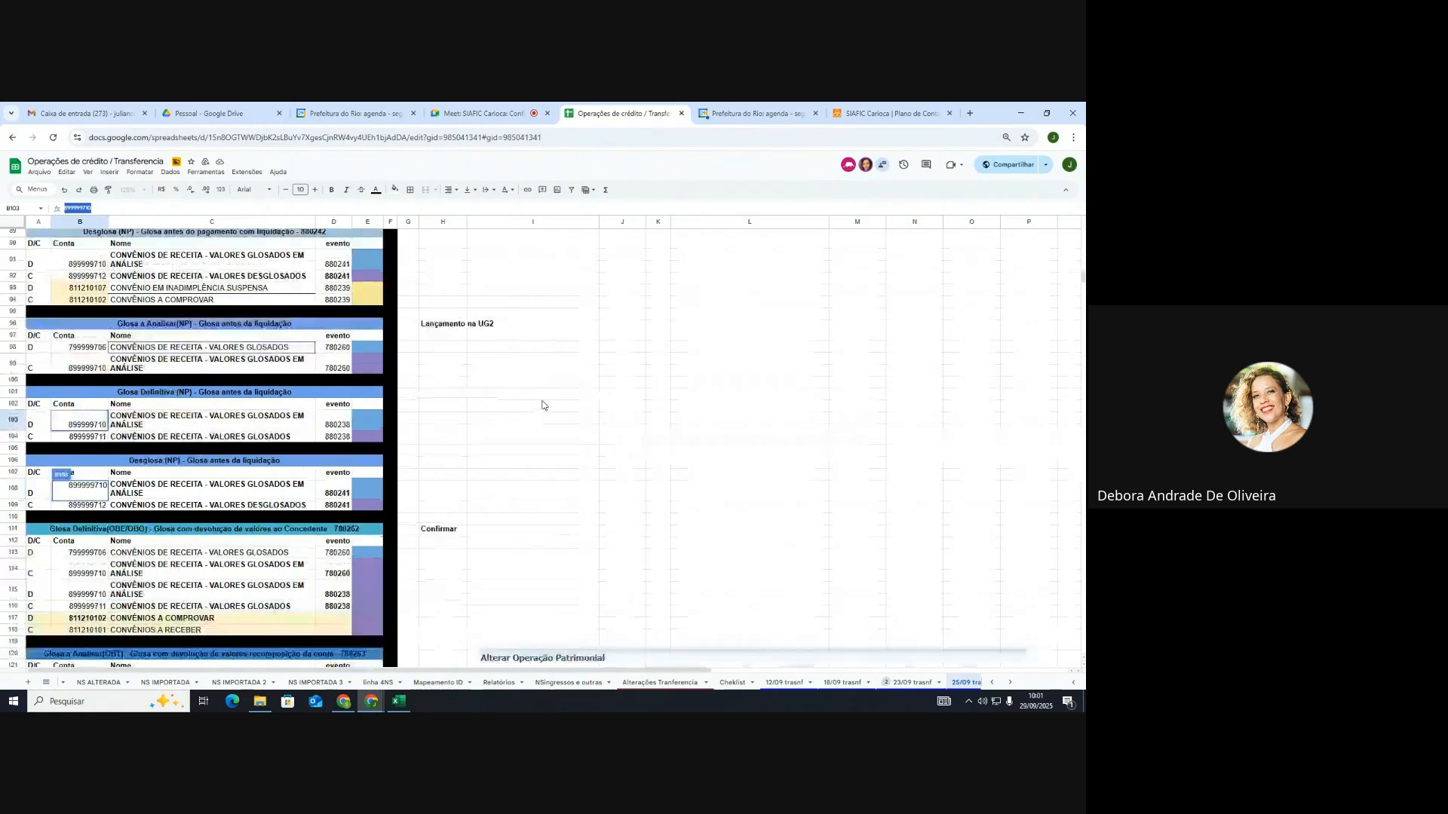
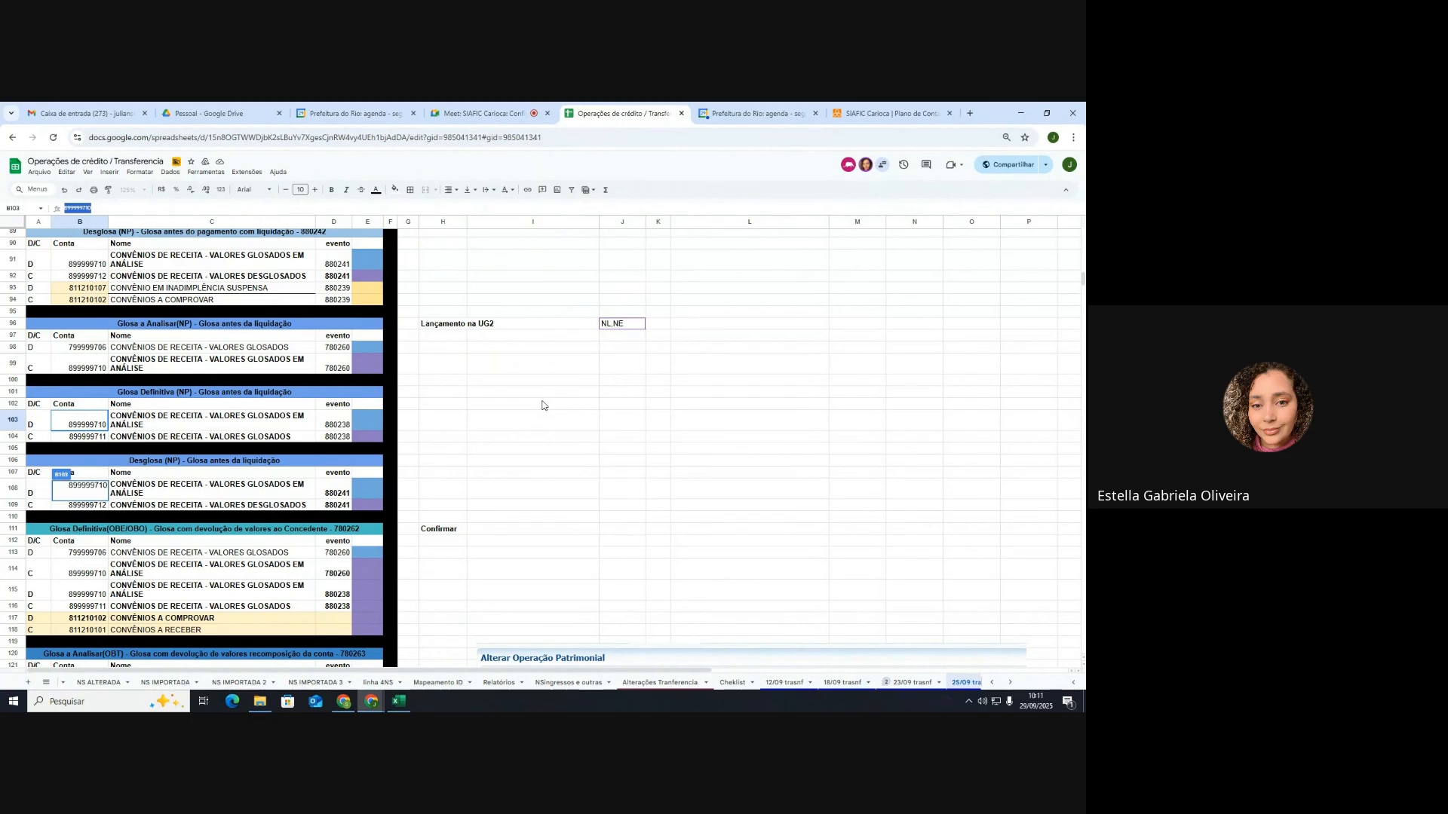
Step: Scroll down to the worked example and Glosa a Analisar entries below the Glosa tables
scroll(488, 427, "down", 2)
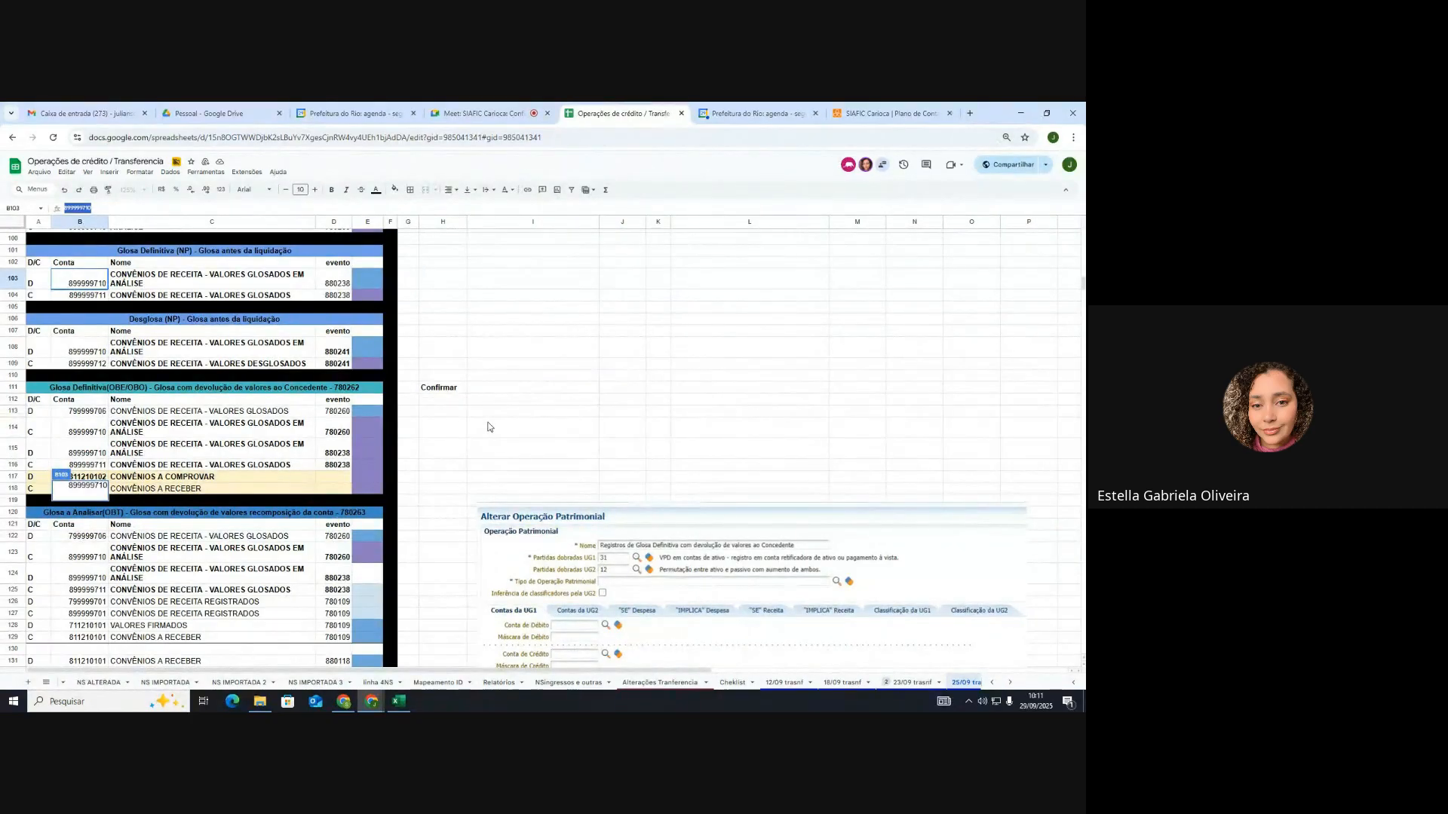
scroll(486, 424, "down", 1)
scroll(463, 388, "down", 1)
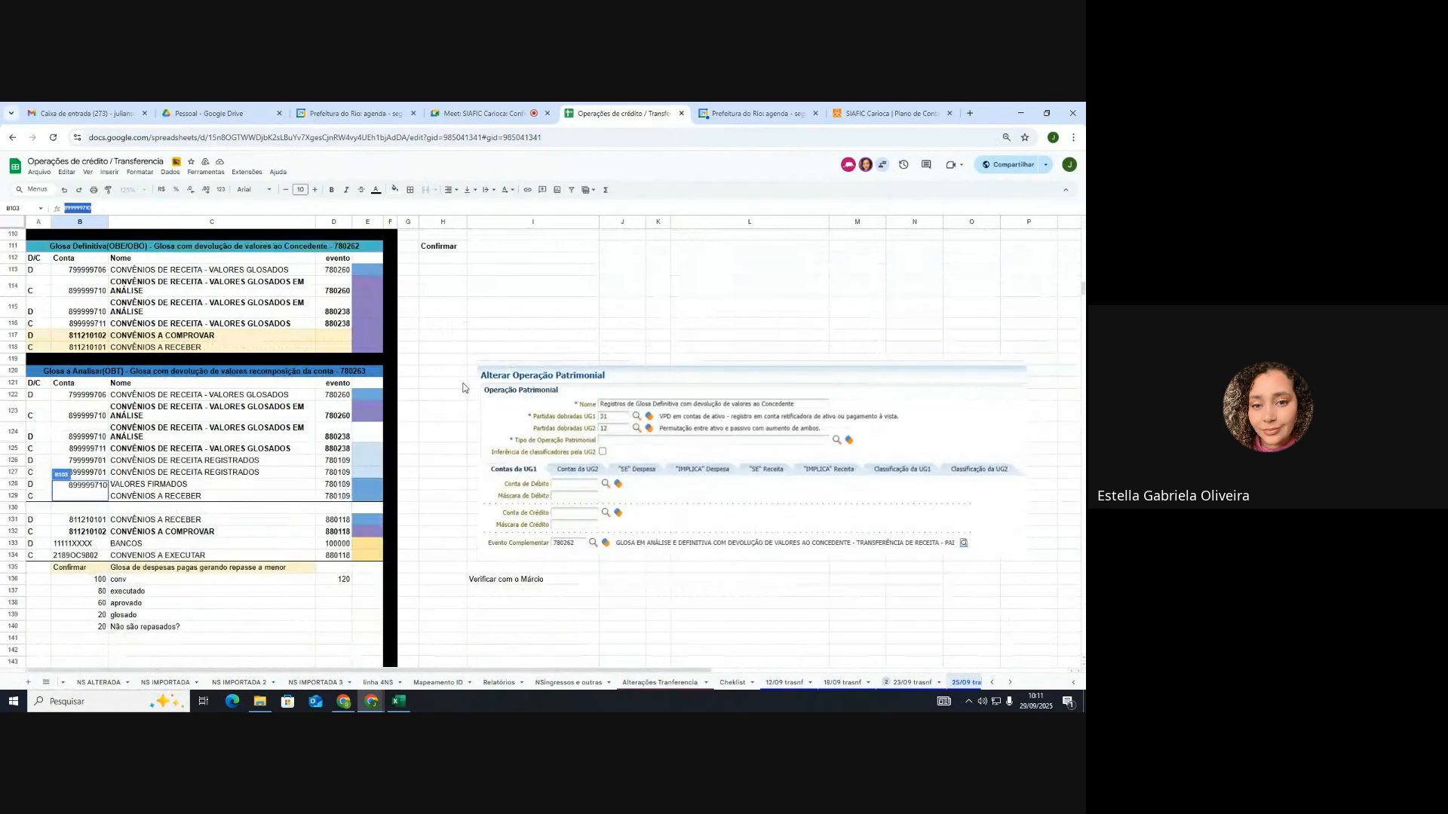
scroll(463, 387, "up", 1)
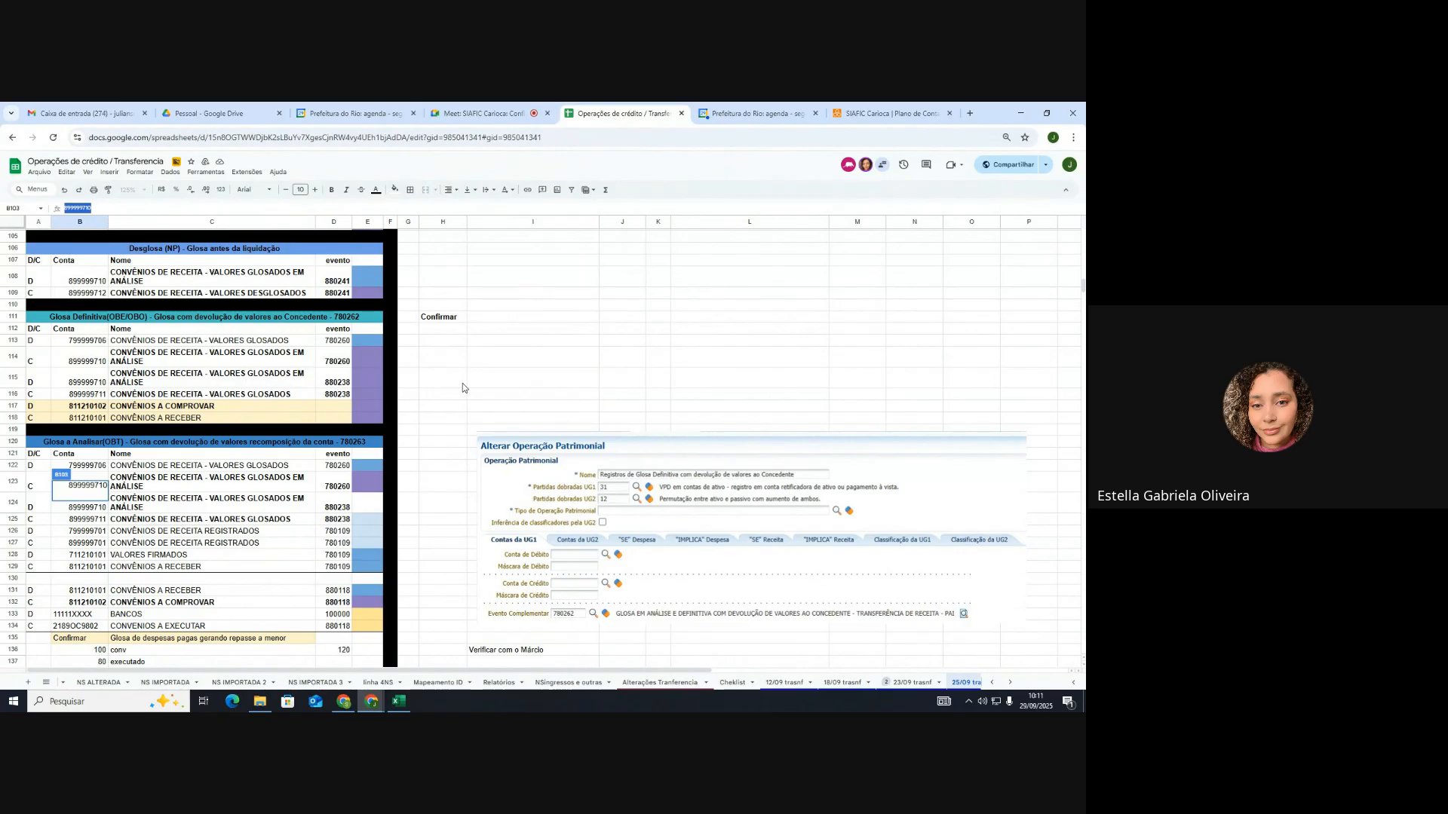
scroll(463, 387, "down", 2)
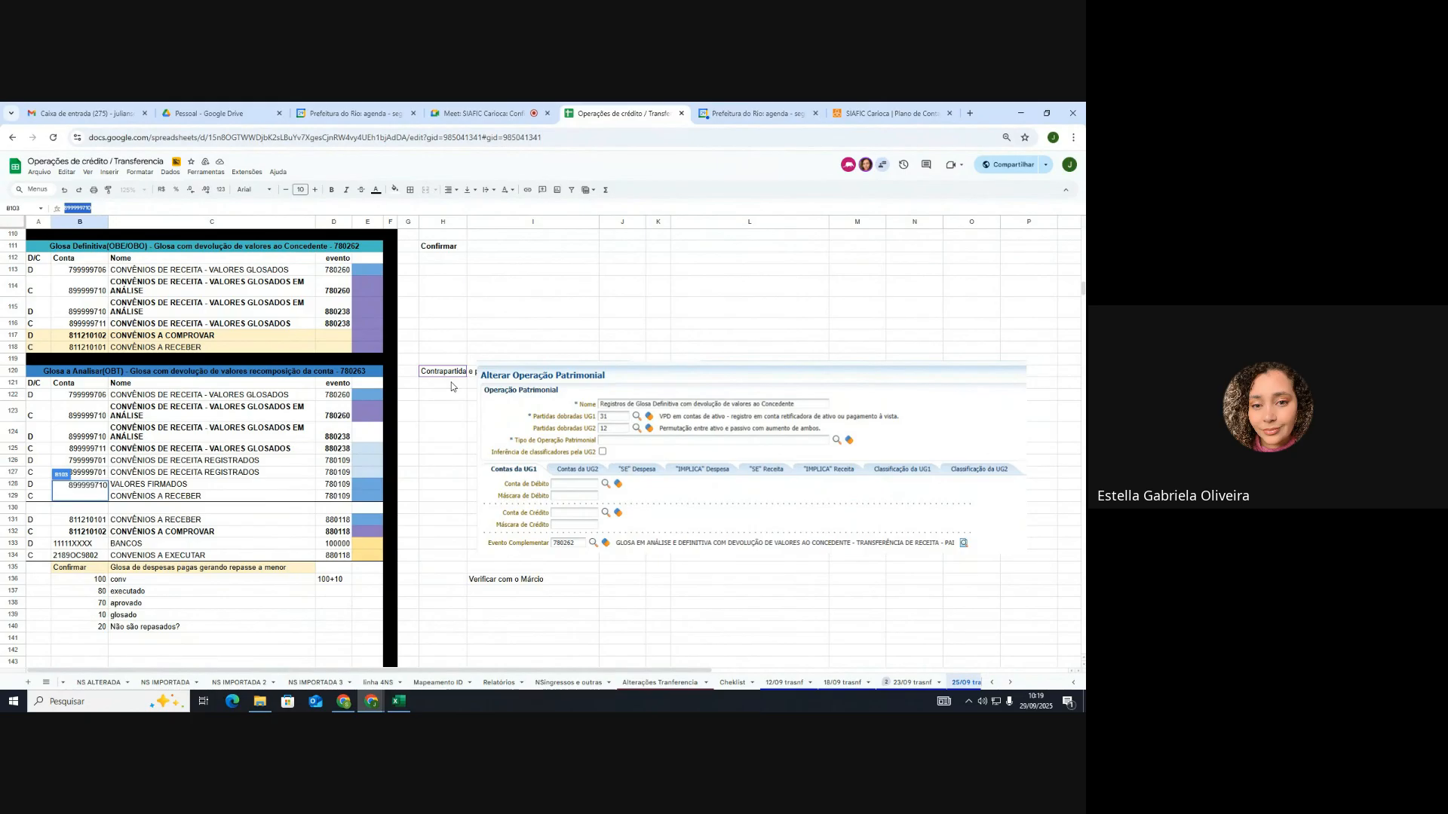
Step: Move the SIAFIC screenshot slightly right and down so 'Contrapartida e principal' in H120 shows
left_click_drag(524, 425, 565, 432)
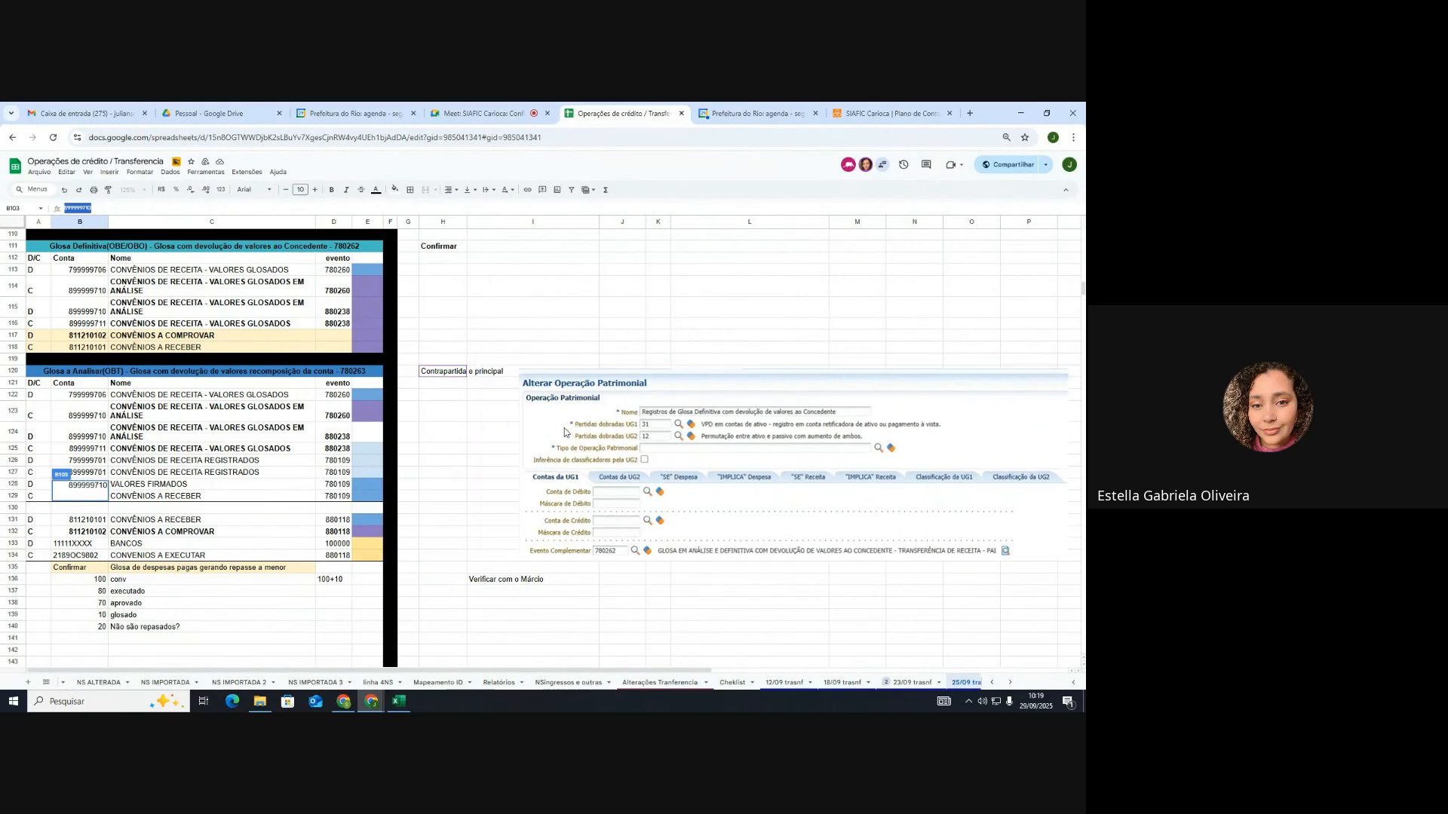
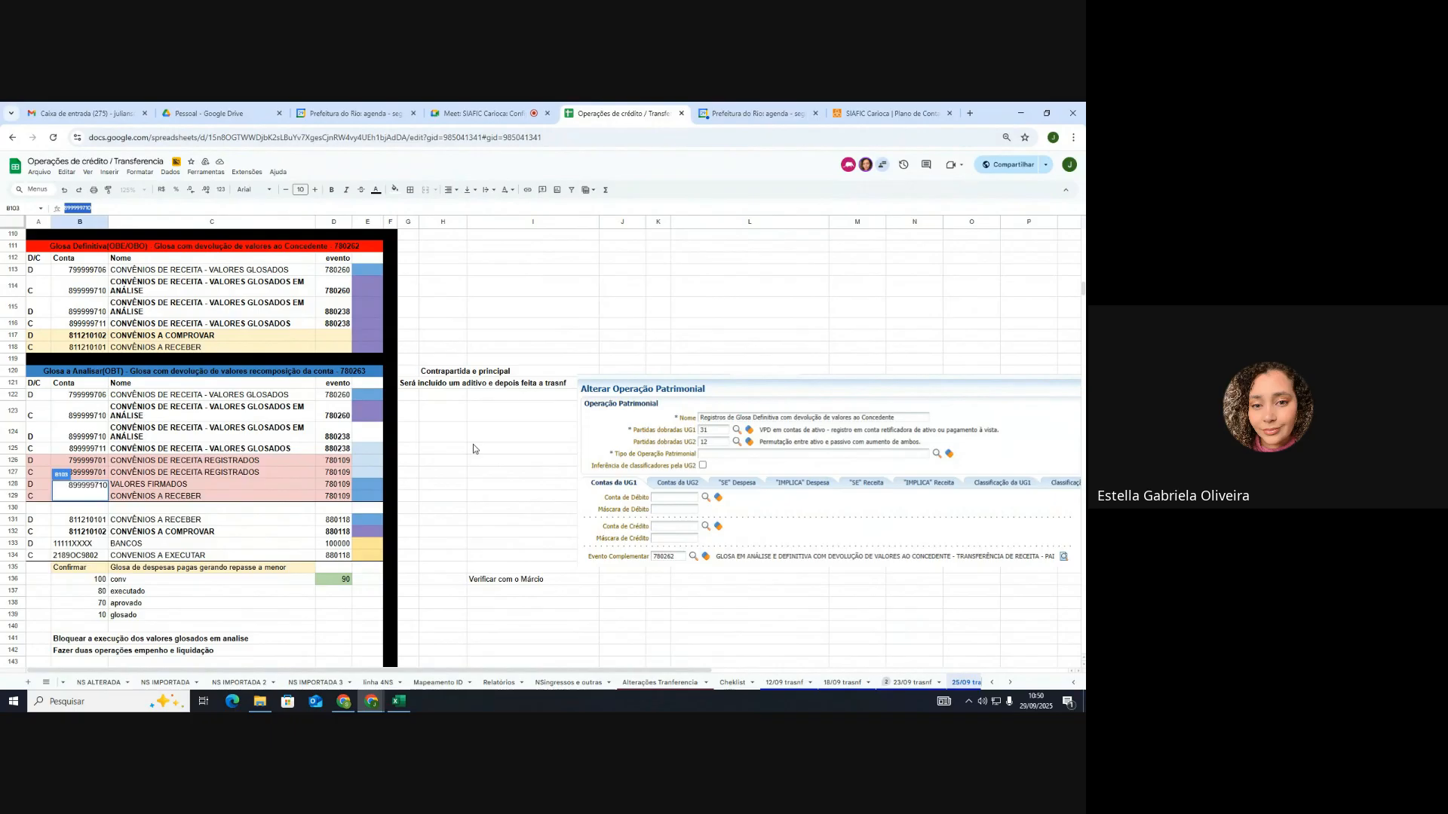
Step: Scroll up to the flow diagram, then back down to the 'Glosa antes do pagamento com liquidação' tables
scroll(472, 448, "up", 3)
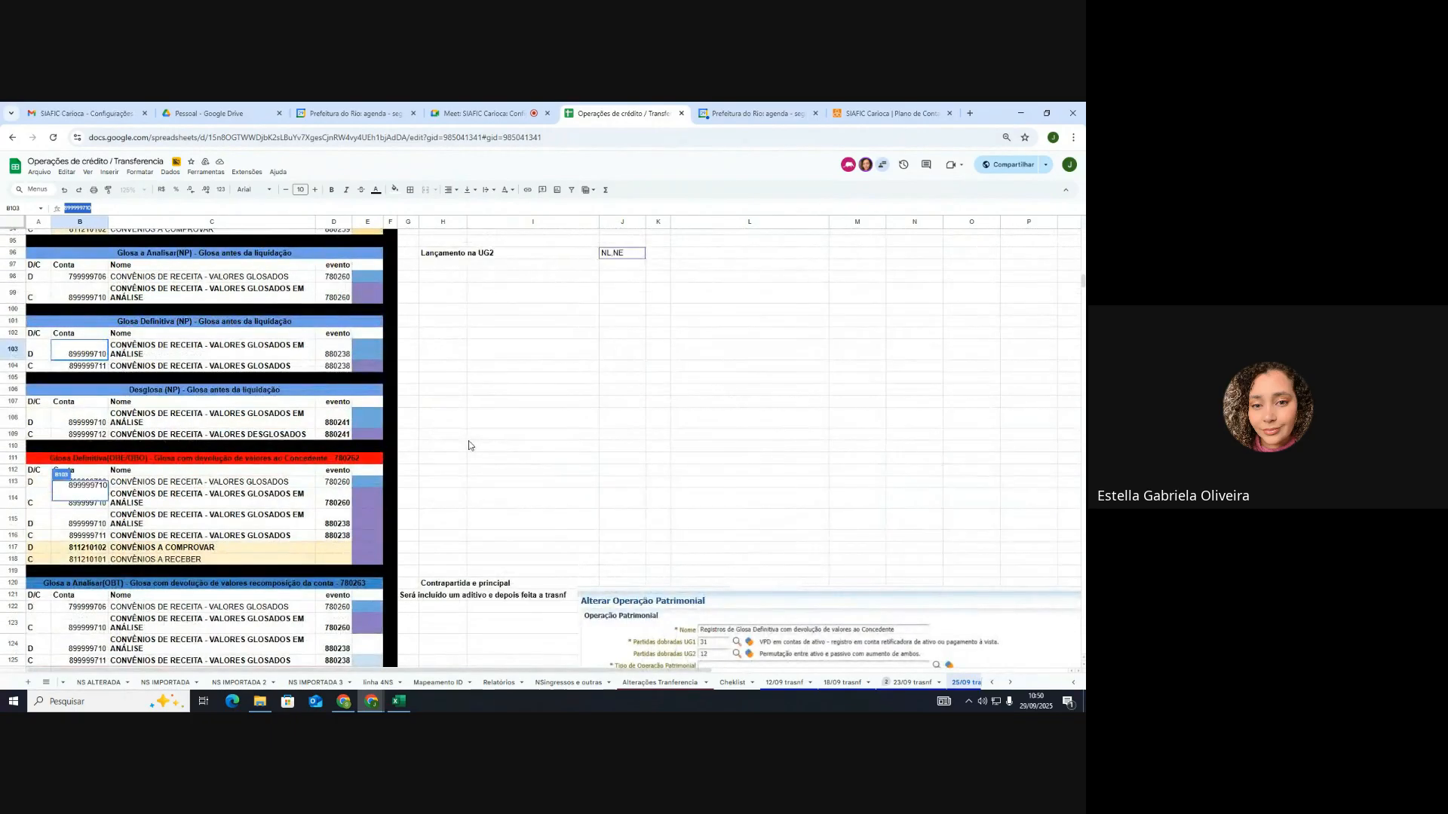
scroll(469, 446, "up", 2)
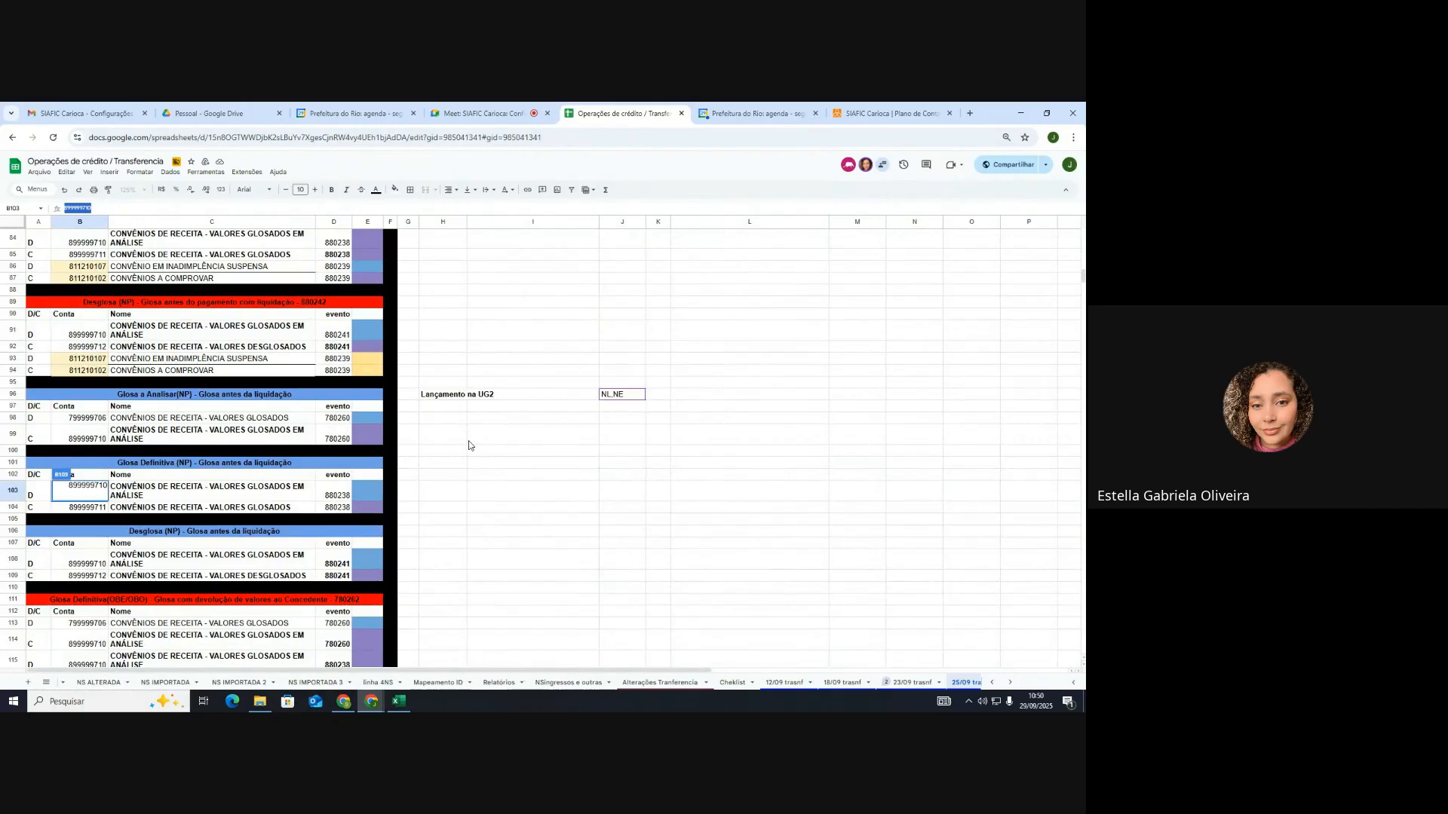
scroll(469, 446, "up", 1)
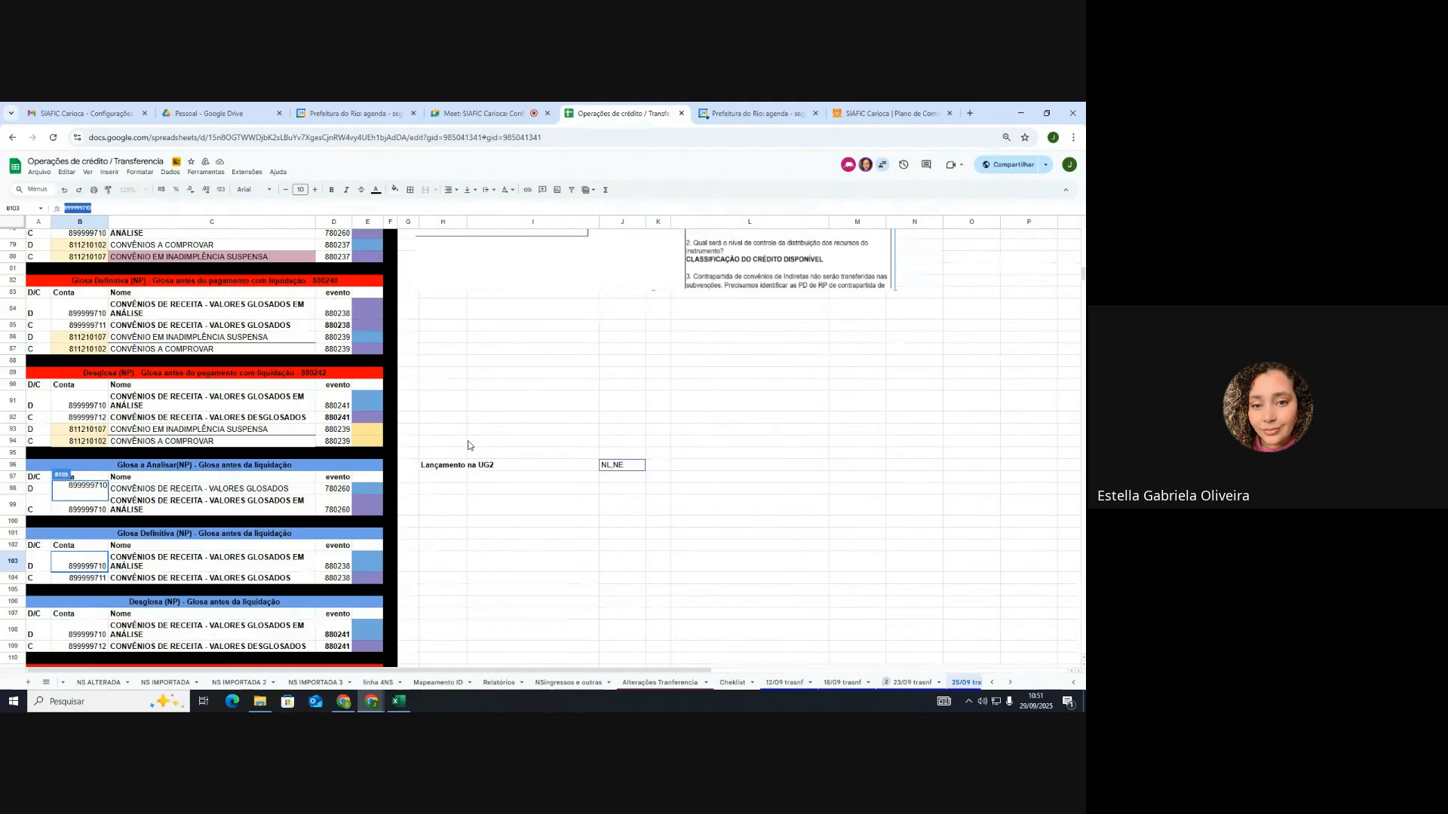
scroll(468, 445, "up", 4)
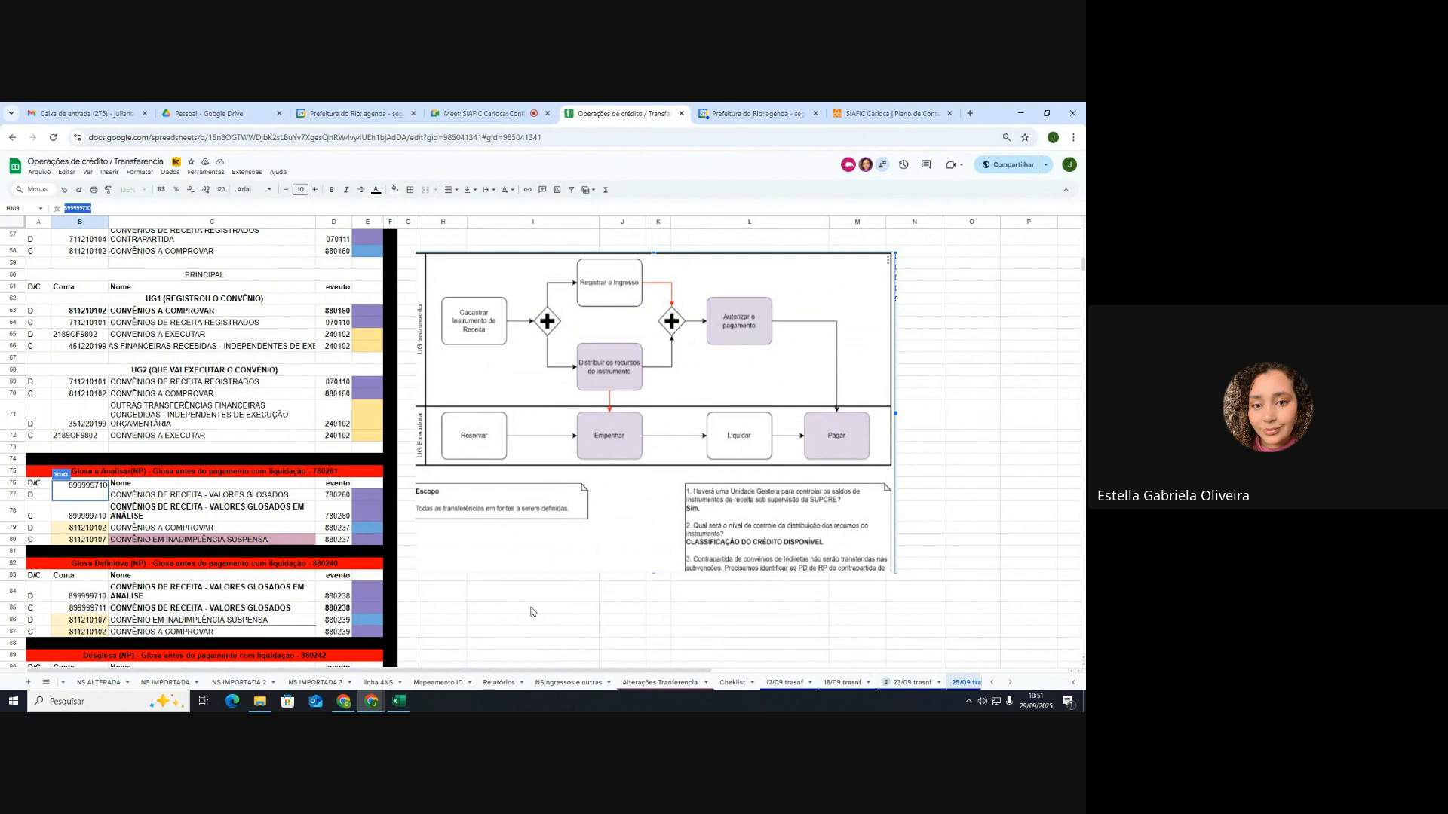
scroll(531, 612, "down", 5)
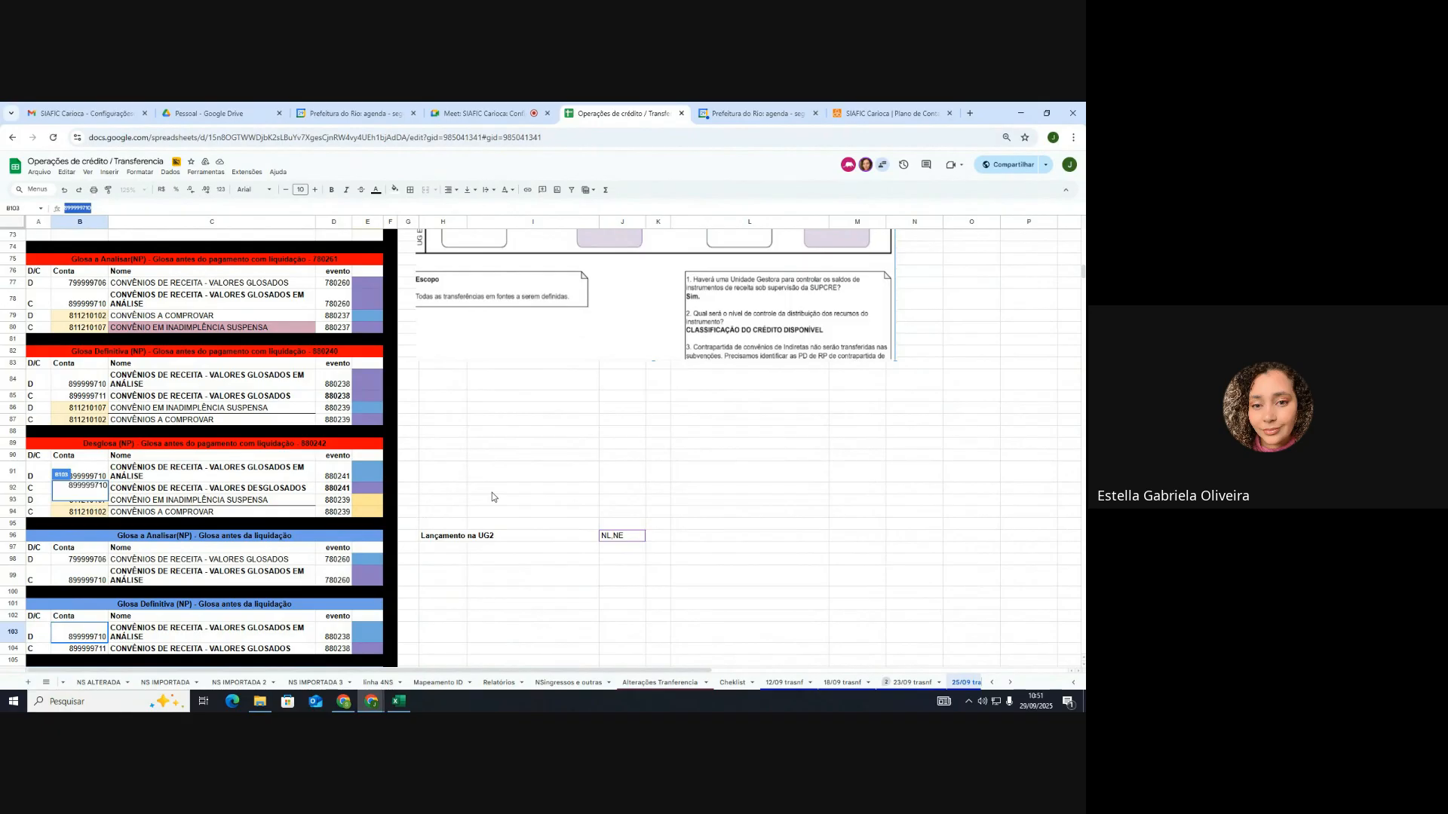
scroll(491, 494, "down", 2)
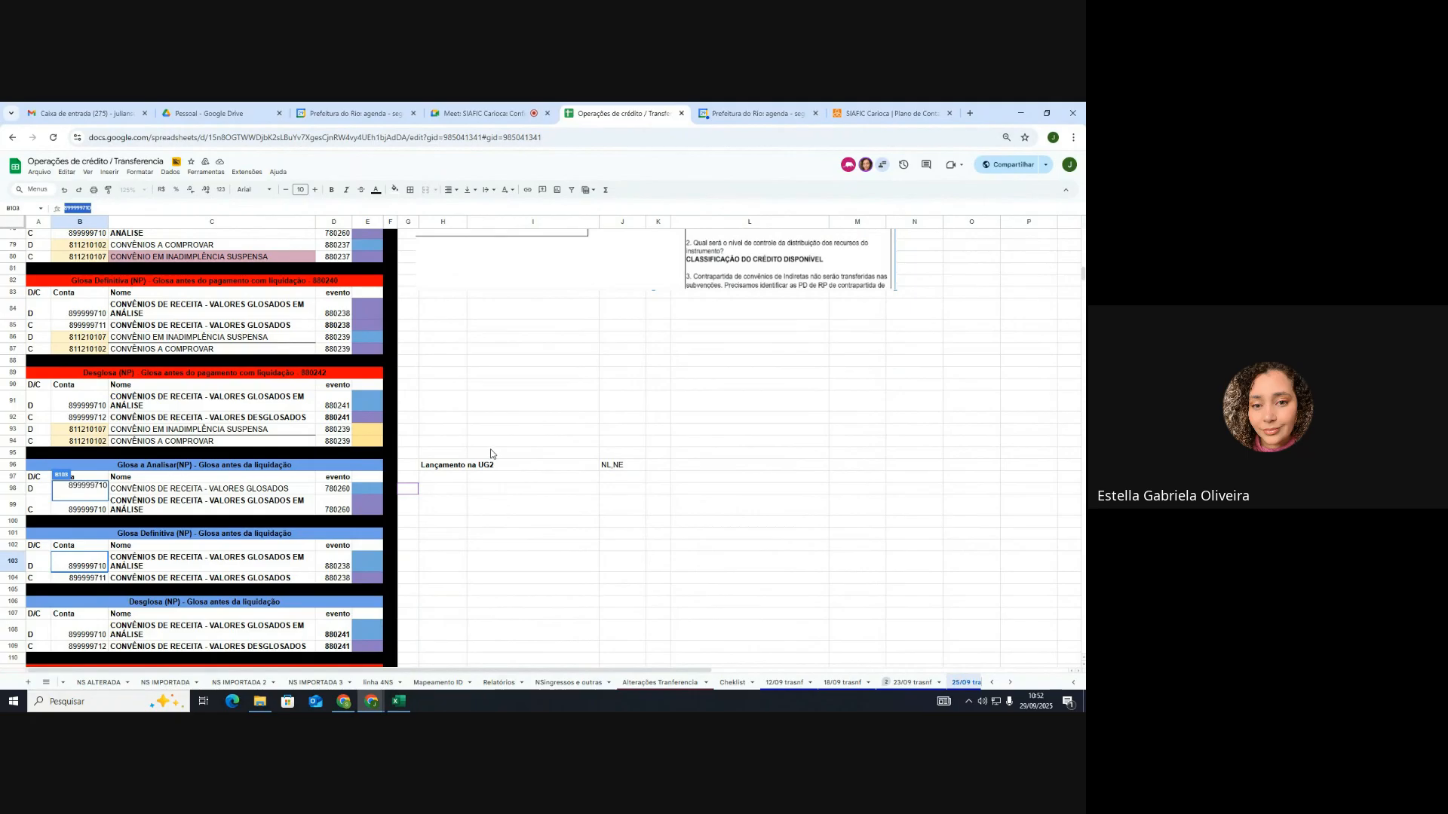
scroll(490, 454, "down", 4)
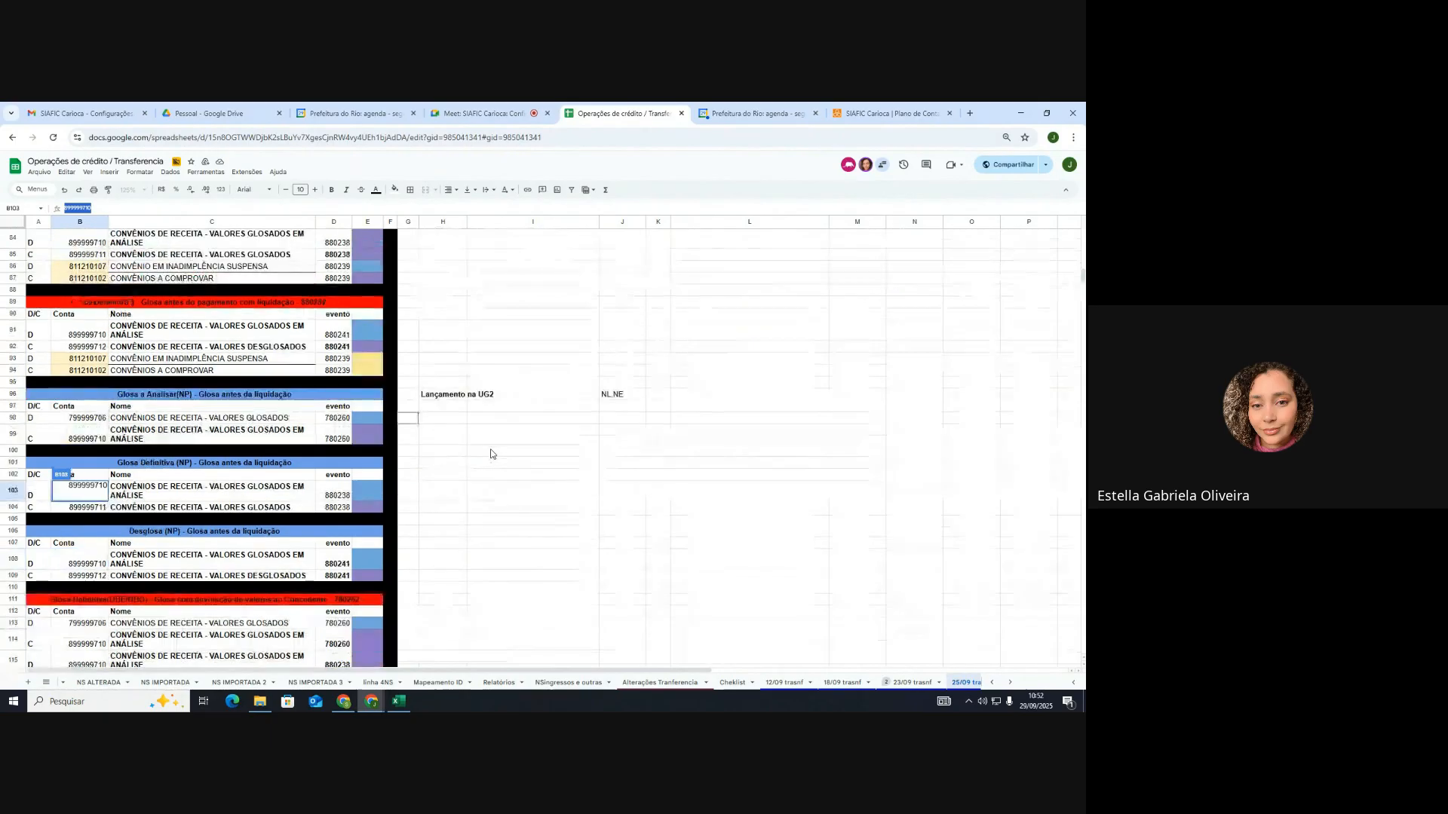
scroll(491, 453, "down", 2)
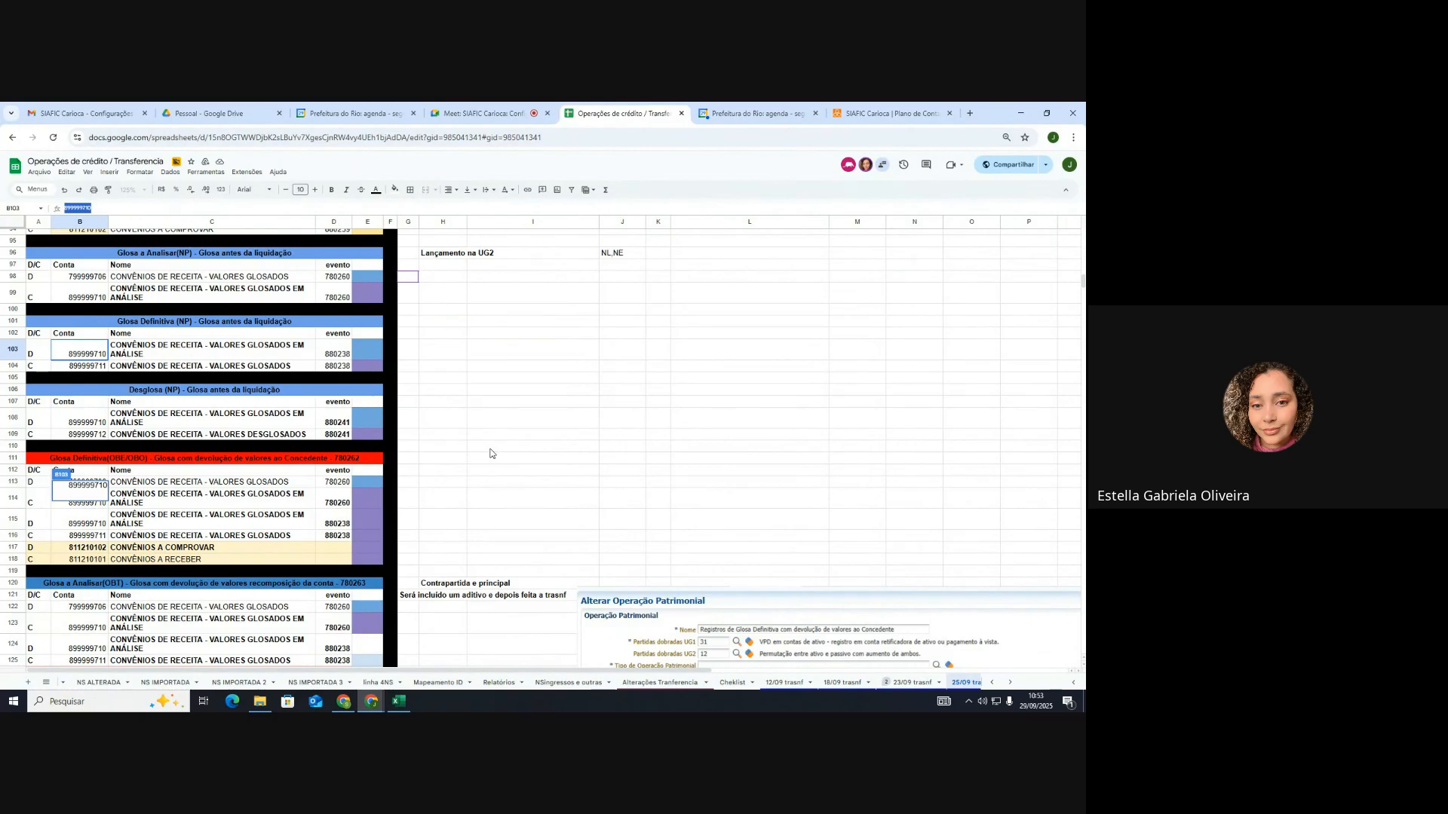
scroll(490, 453, "down", 2)
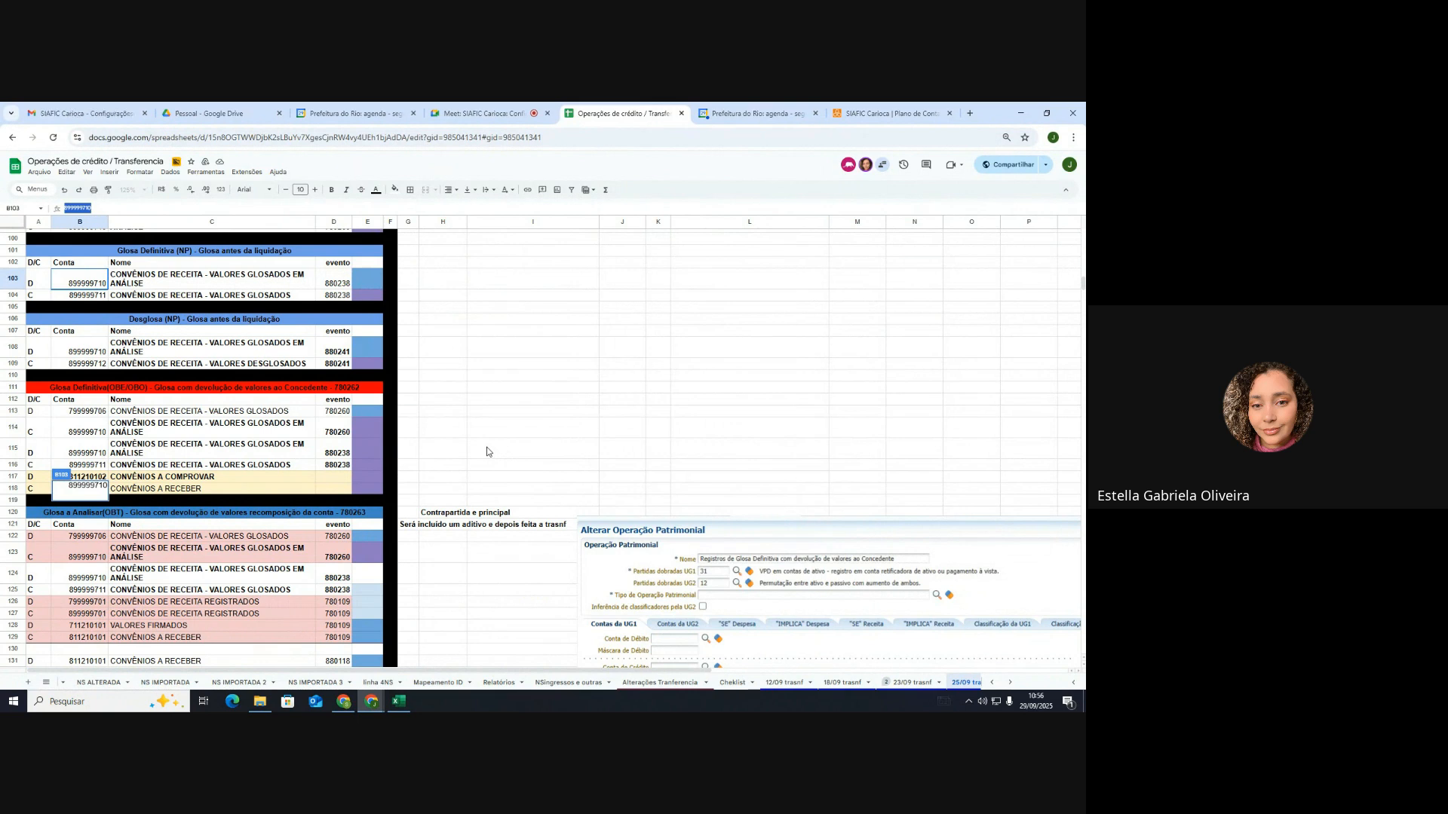
scroll(486, 451, "down", 1)
scroll(487, 451, "down", 1)
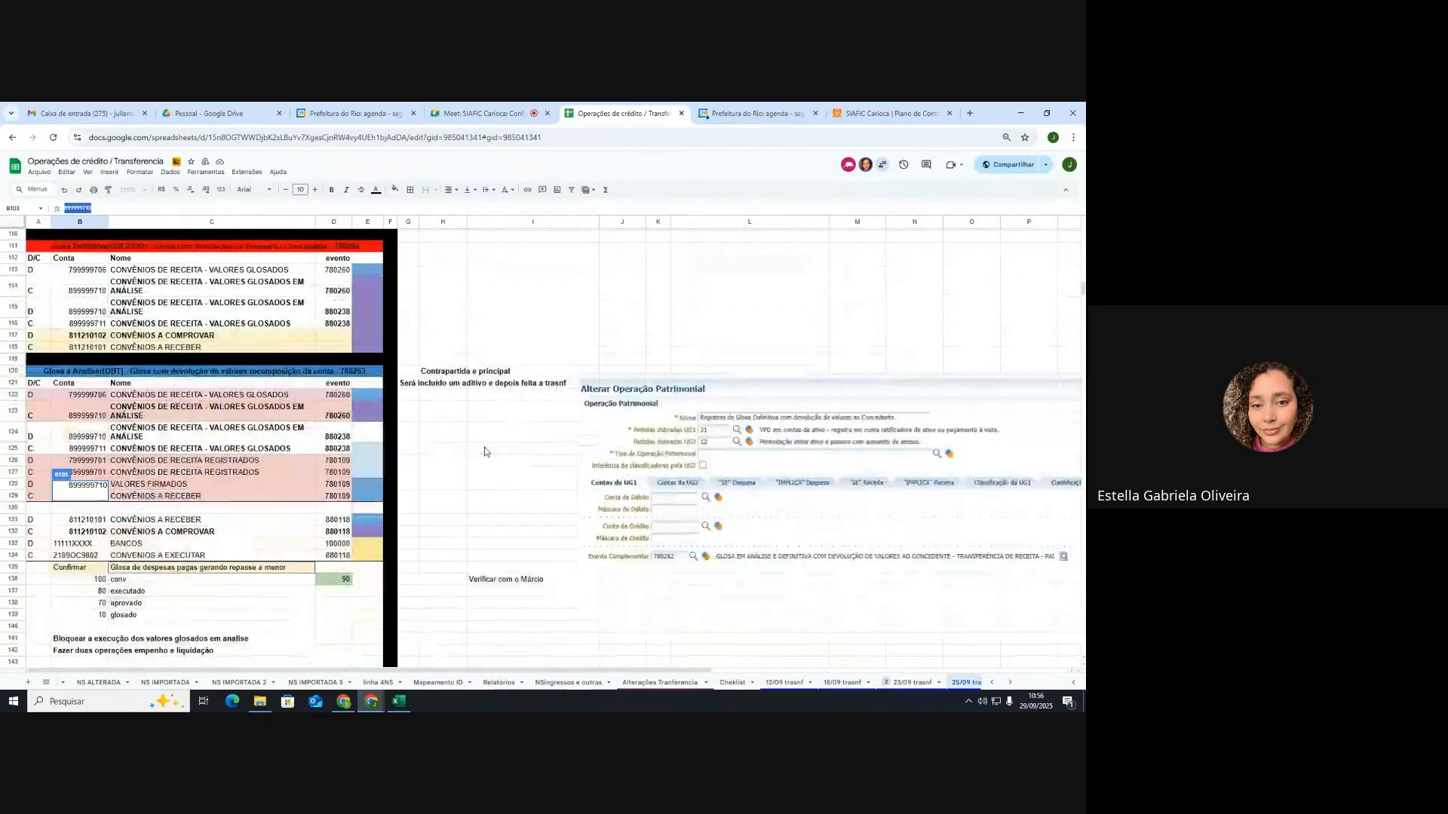
scroll(484, 452, "down", 1)
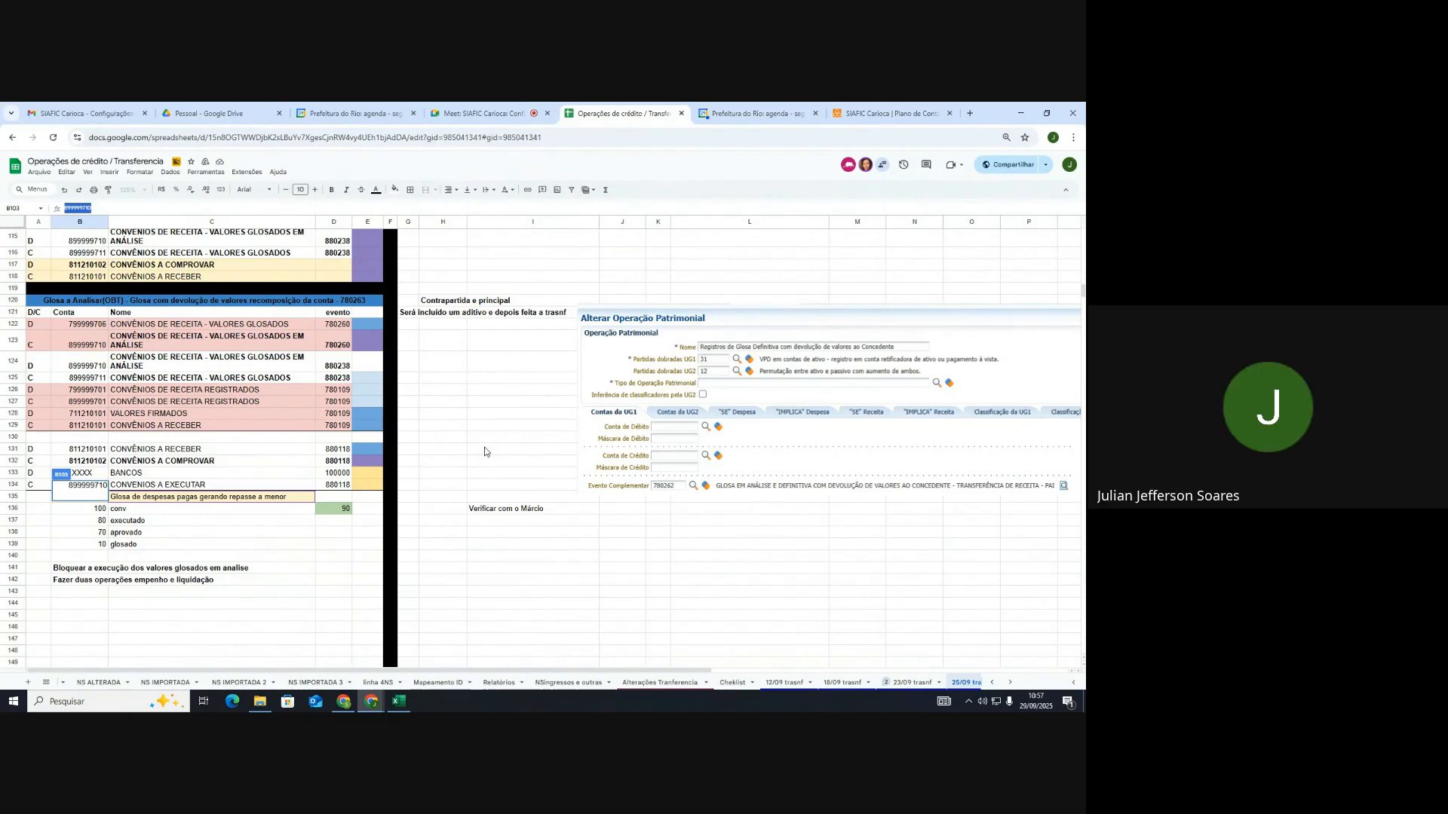
Step: Leave the B103 account cell via G136 and scroll back to the lower Glosa tables
left_click(413, 511)
scroll(422, 503, "up", 5)
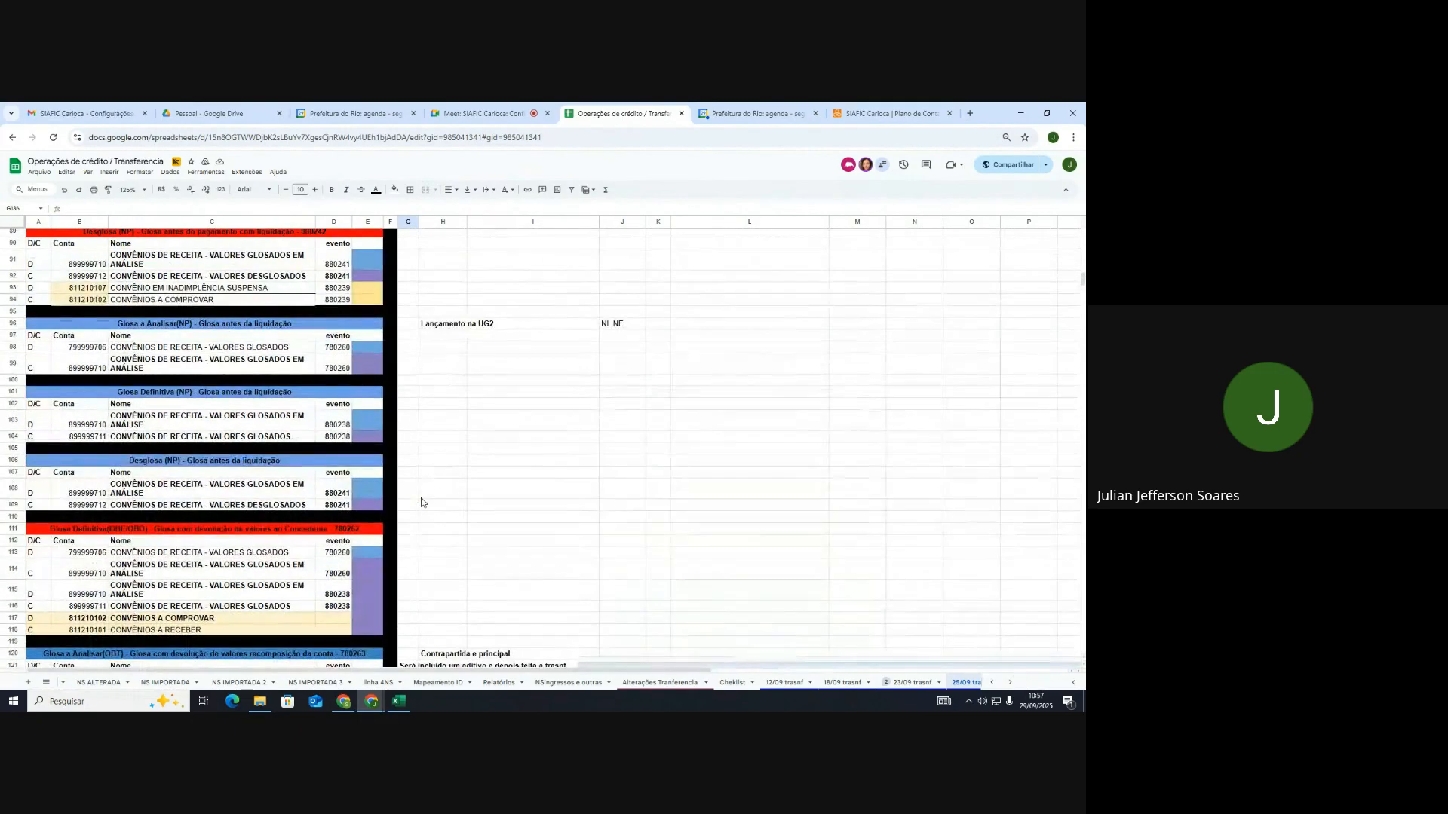
scroll(422, 503, "up", 1)
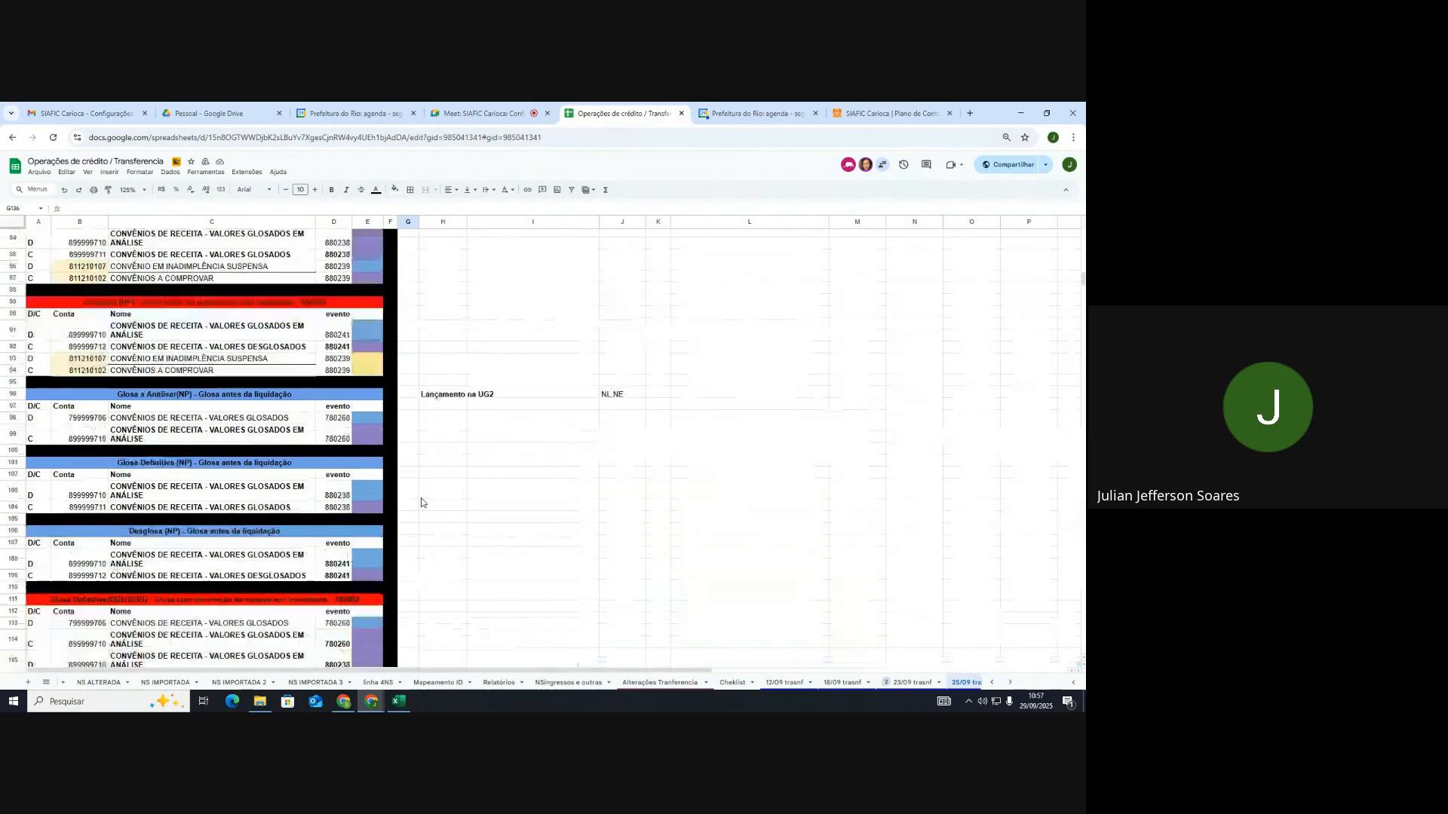
scroll(421, 503, "up", 2)
scroll(421, 498, "down", 8)
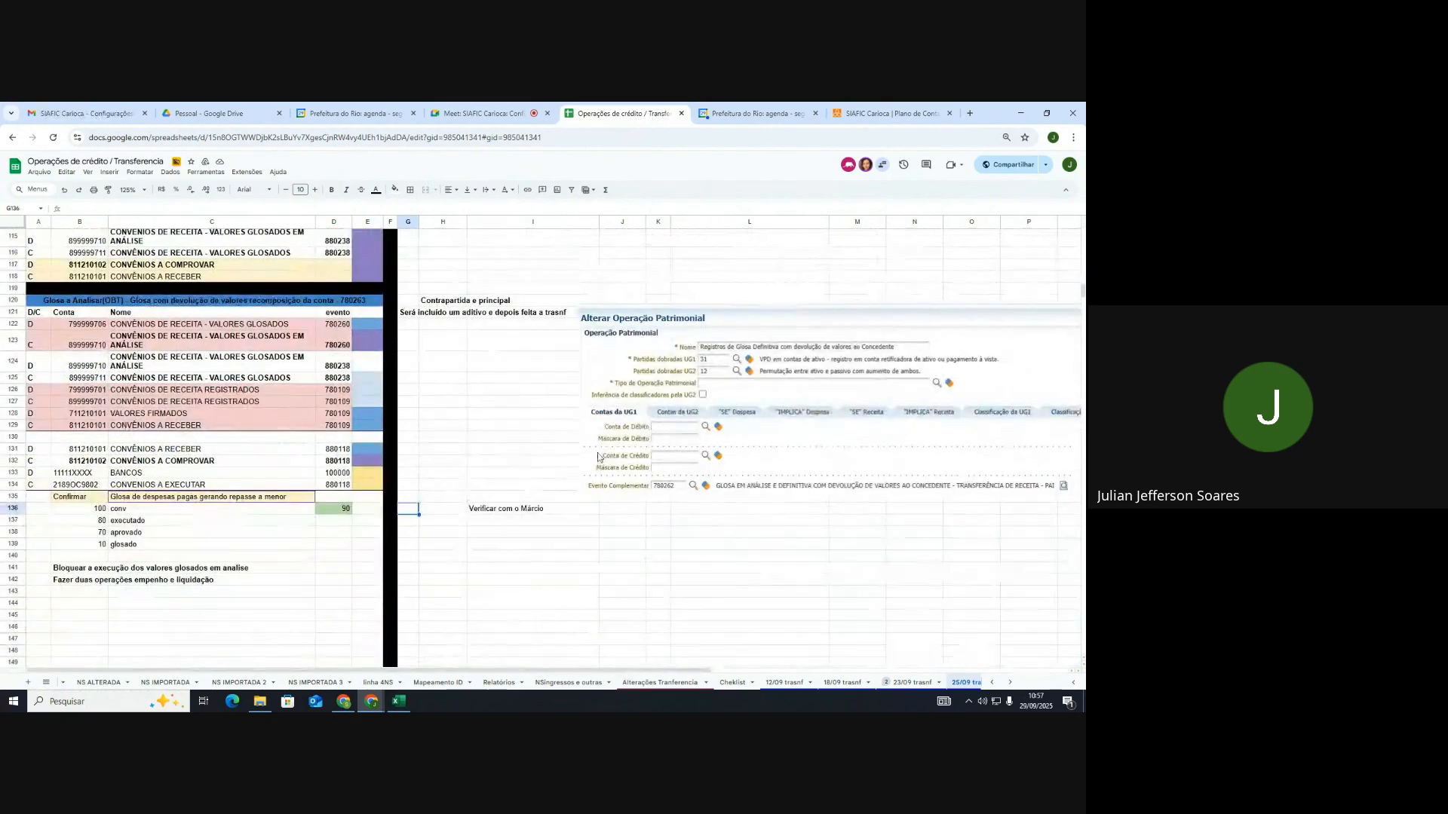
Step: Select the pasted Alterar Operação Patrimonial screenshot beside the Glosa com devolução table
left_click(645, 397)
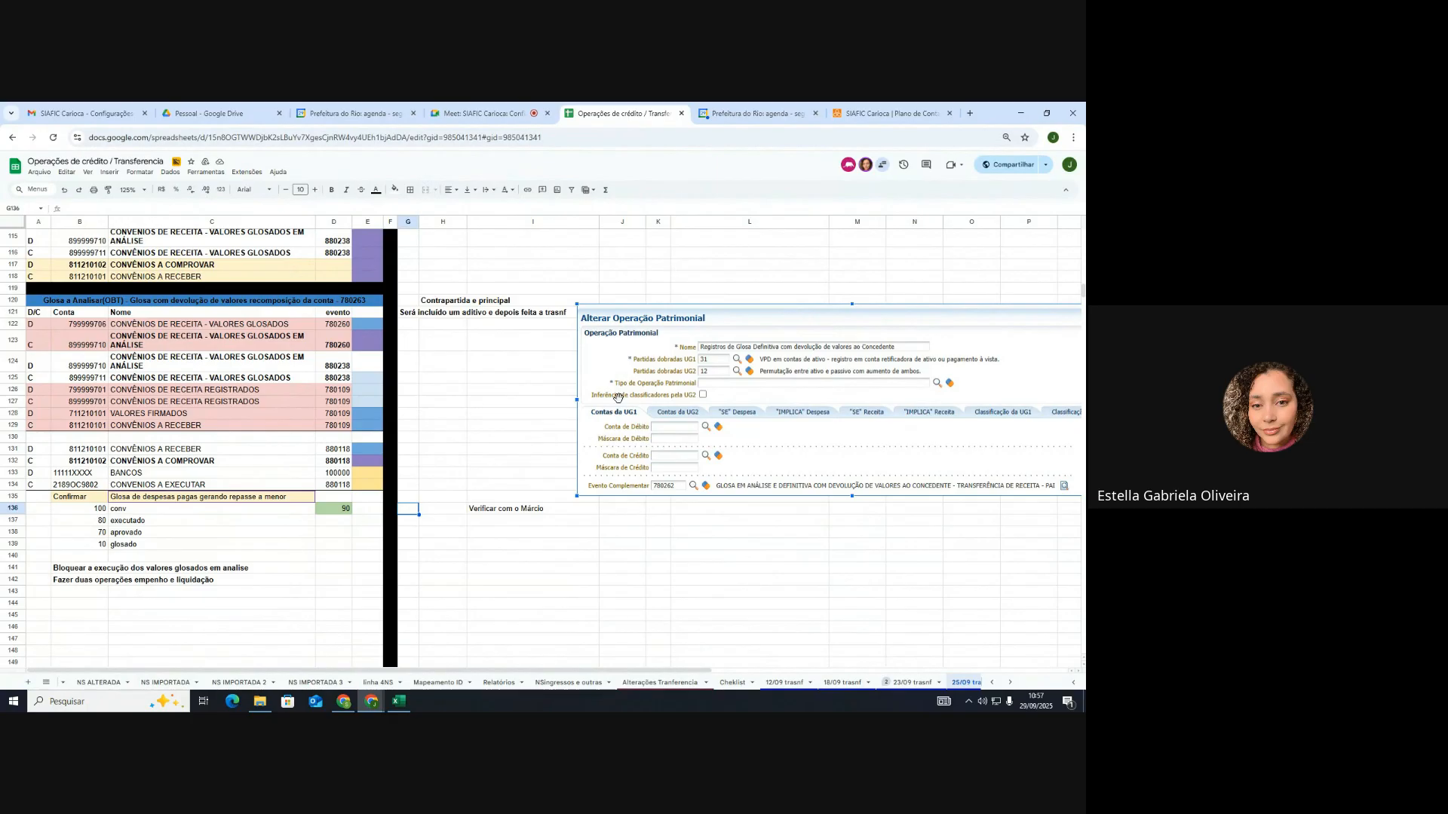
Step: Delete the Alterar Operação Patrimonial image and clear the follow-up note in cell I136
key("Delete")
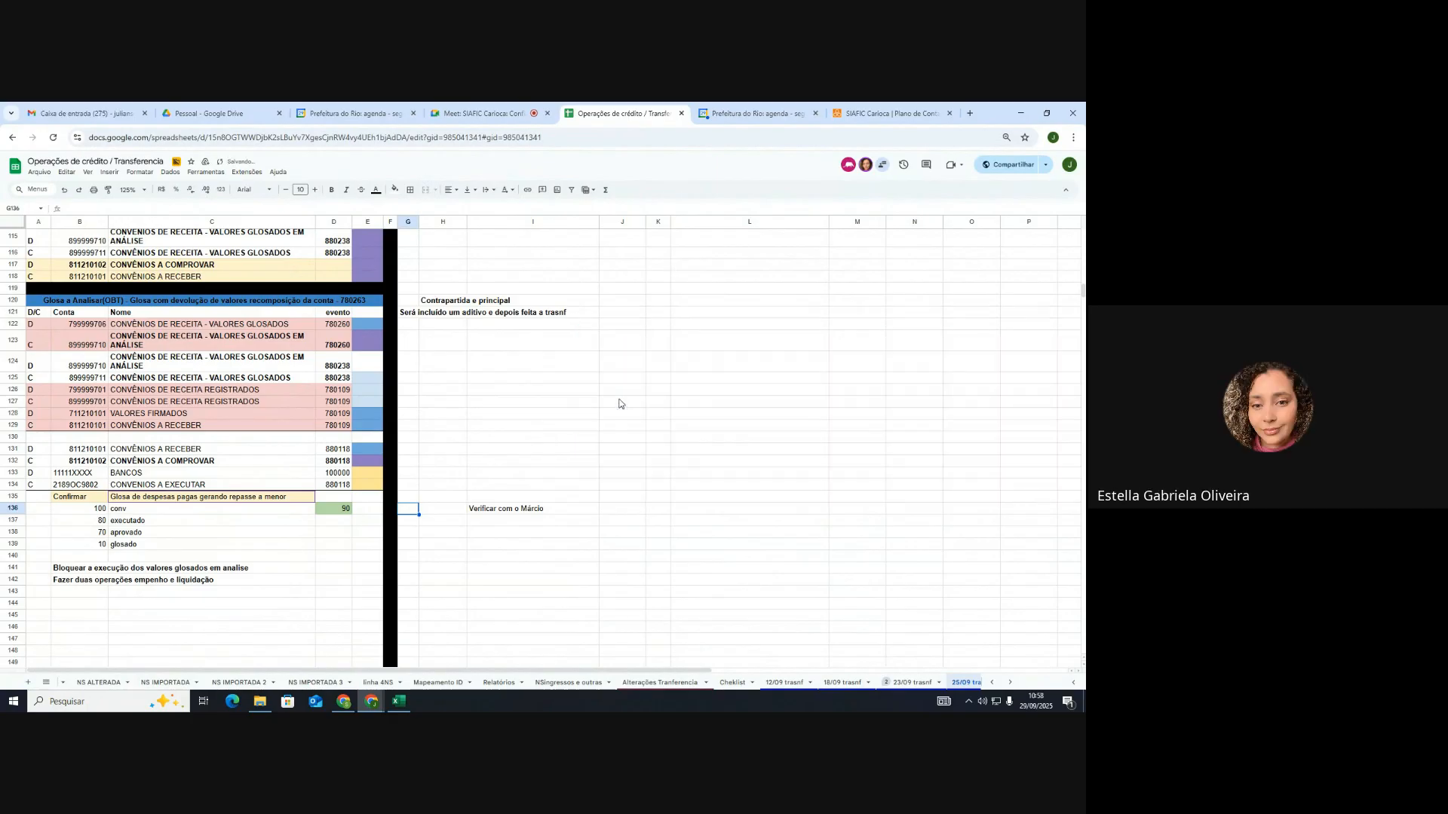
left_click(557, 513)
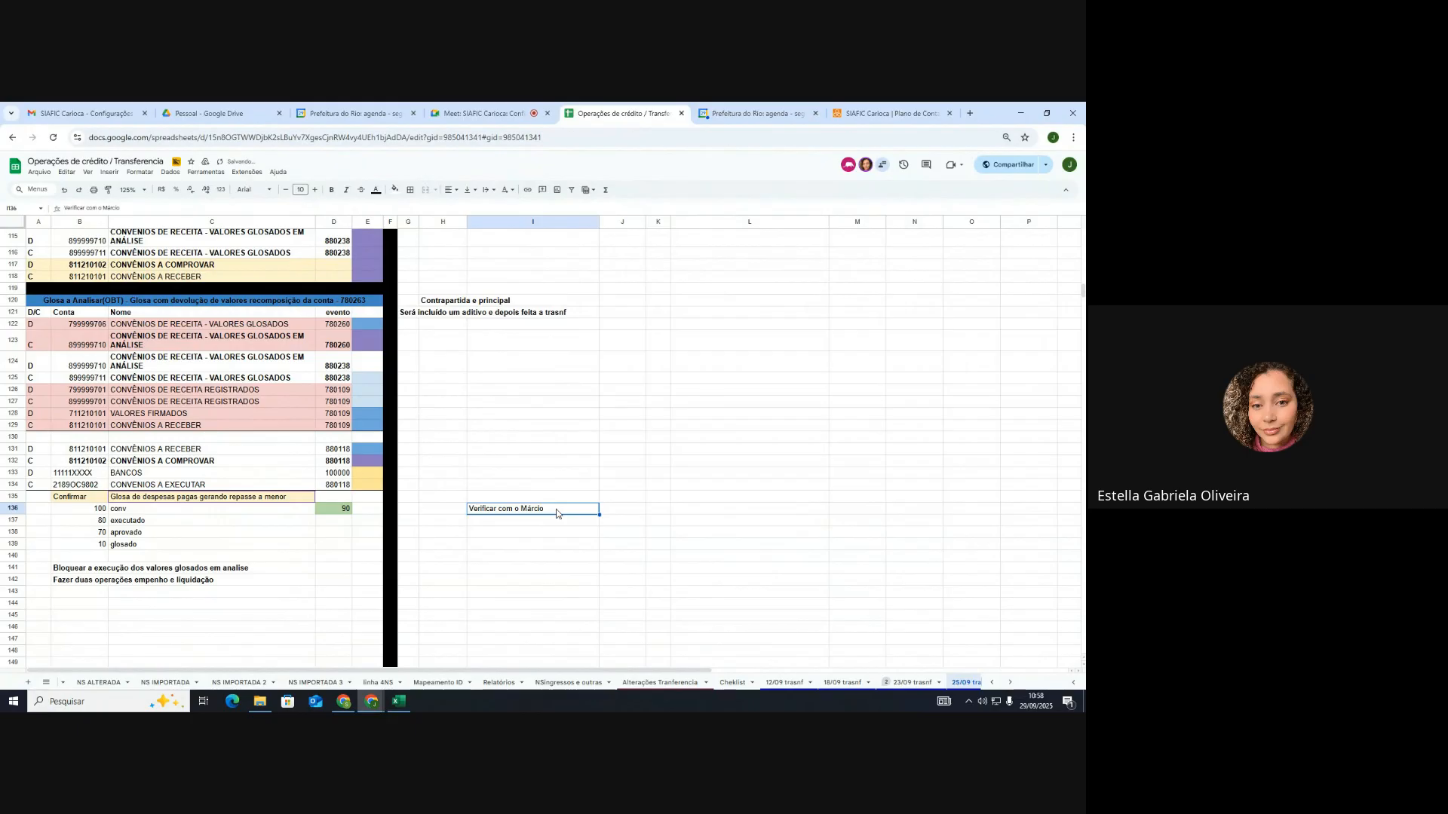
key("Delete")
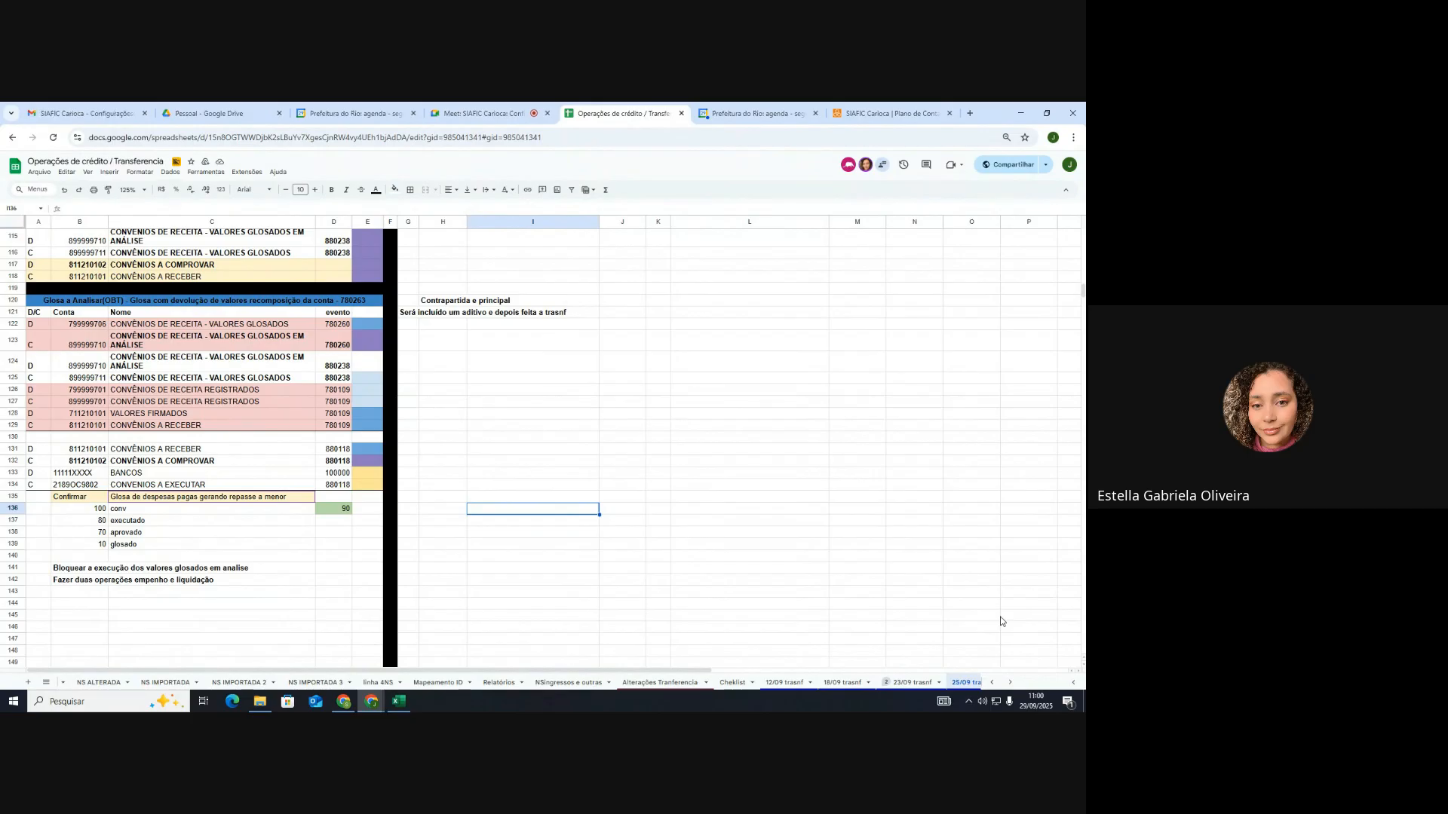
left_click(1039, 698)
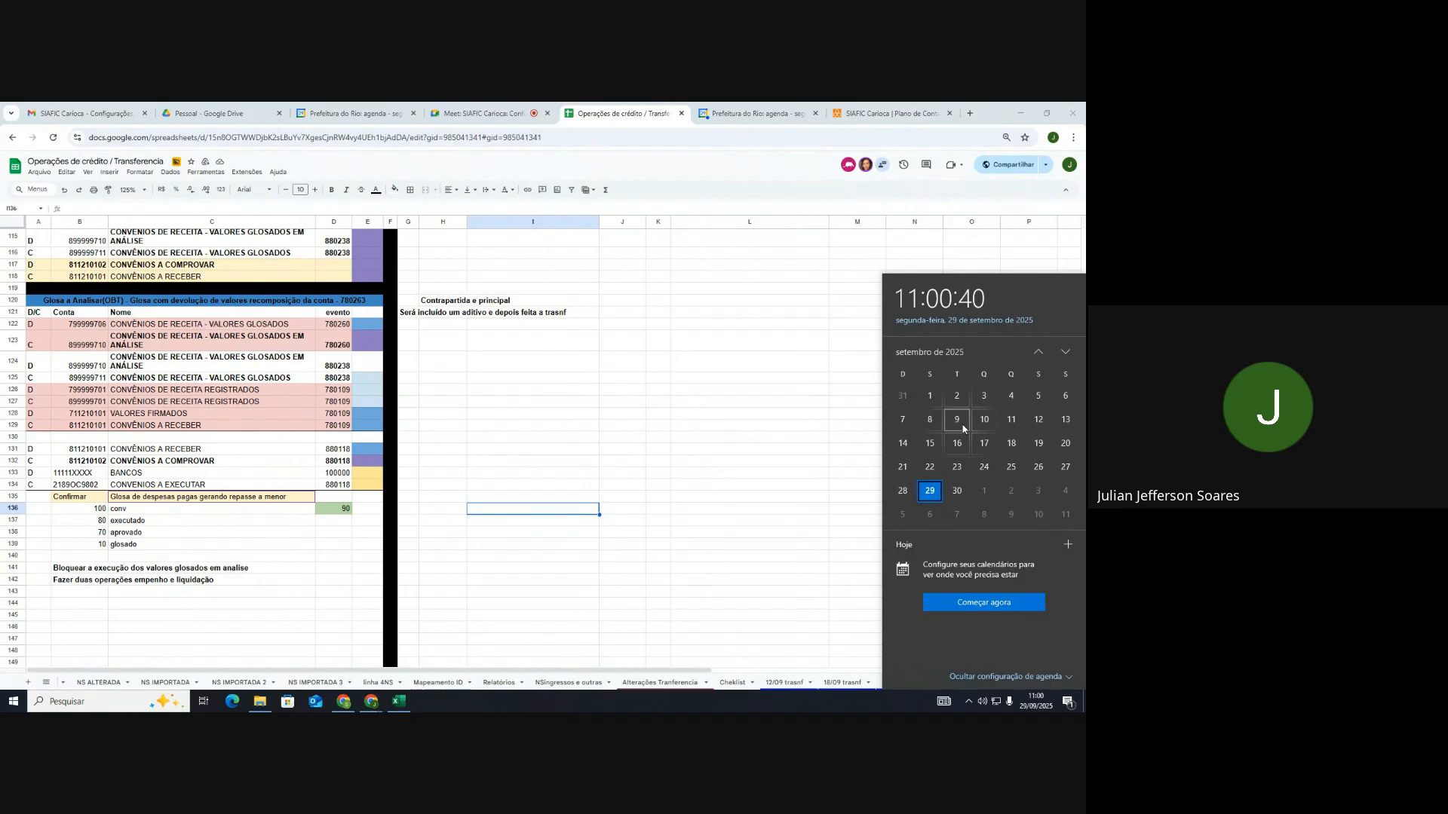
left_click(825, 419)
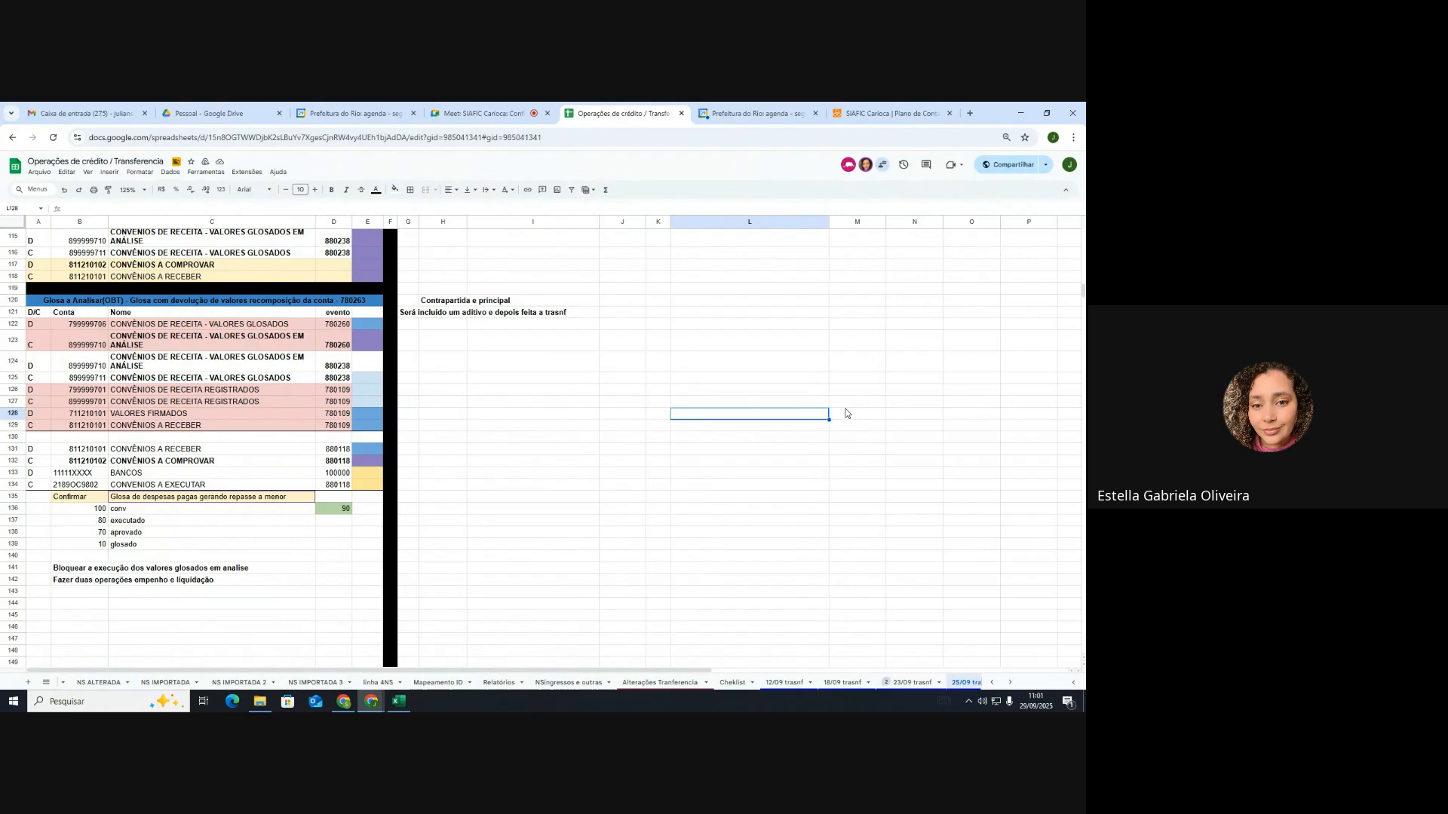
Step: Switch to the Google Meet tab for the SIAFIC Carioca session and hang up the call
mouse_move(1035, 705)
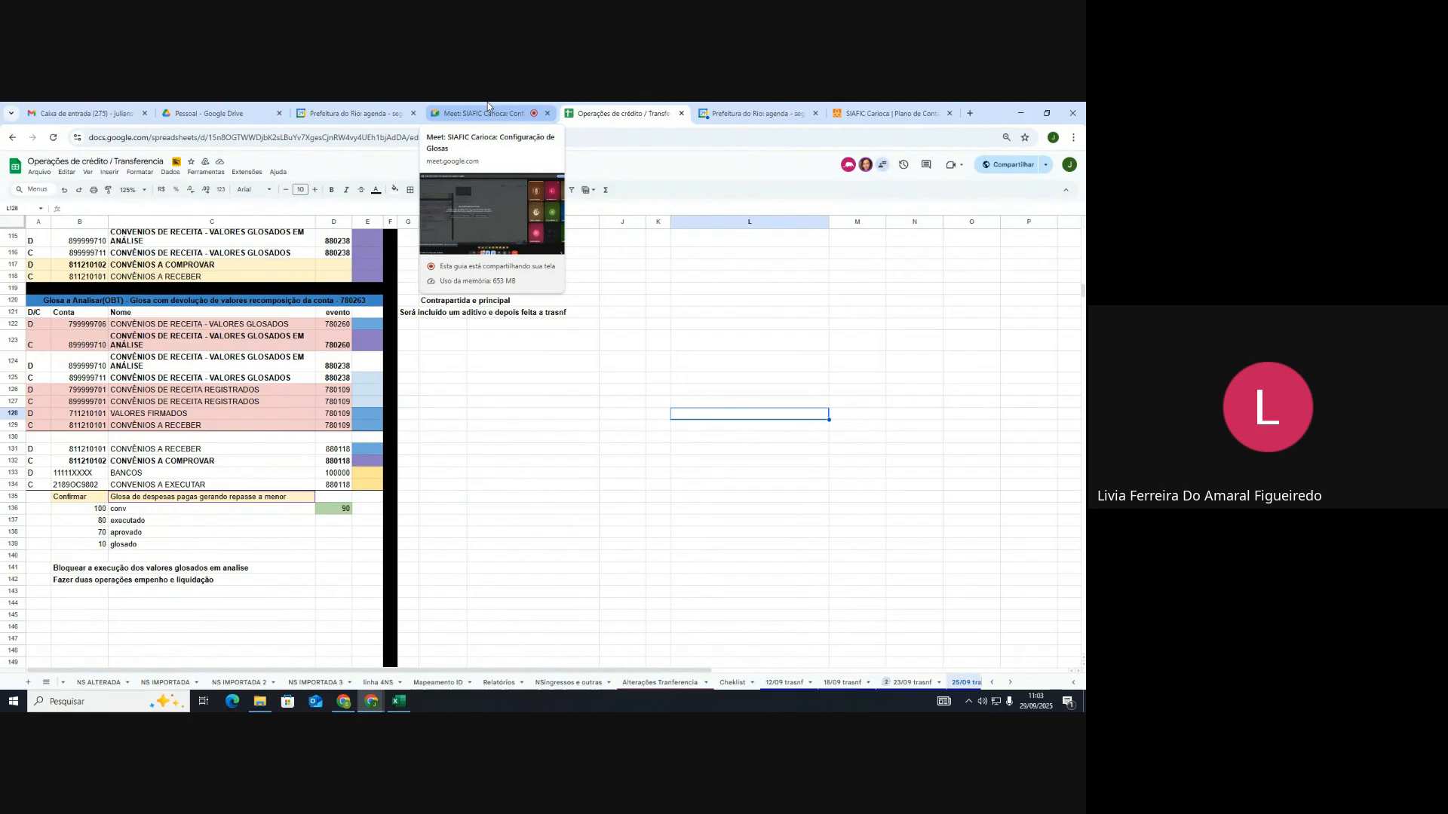
left_click(487, 113)
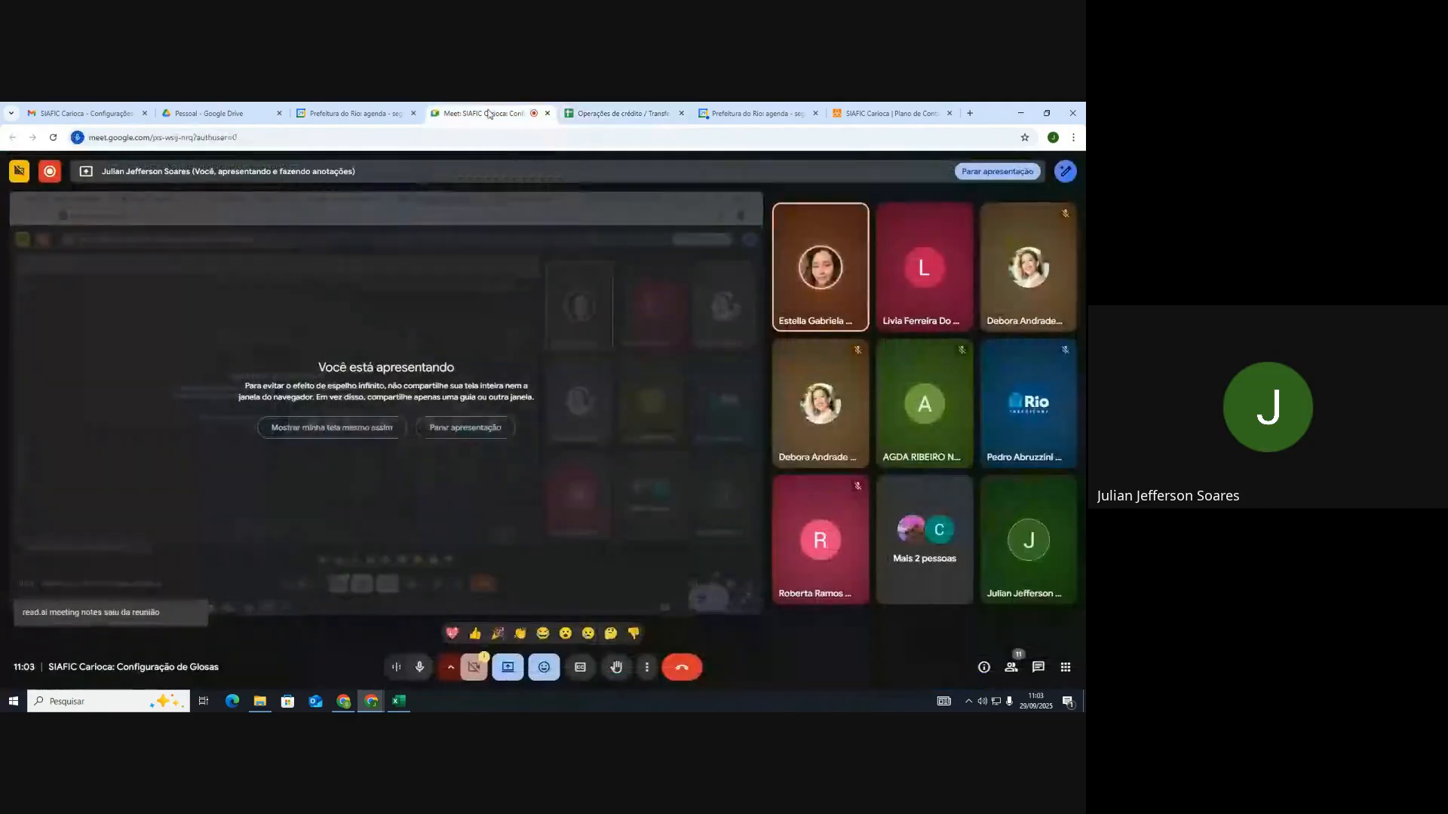
left_click(692, 668)
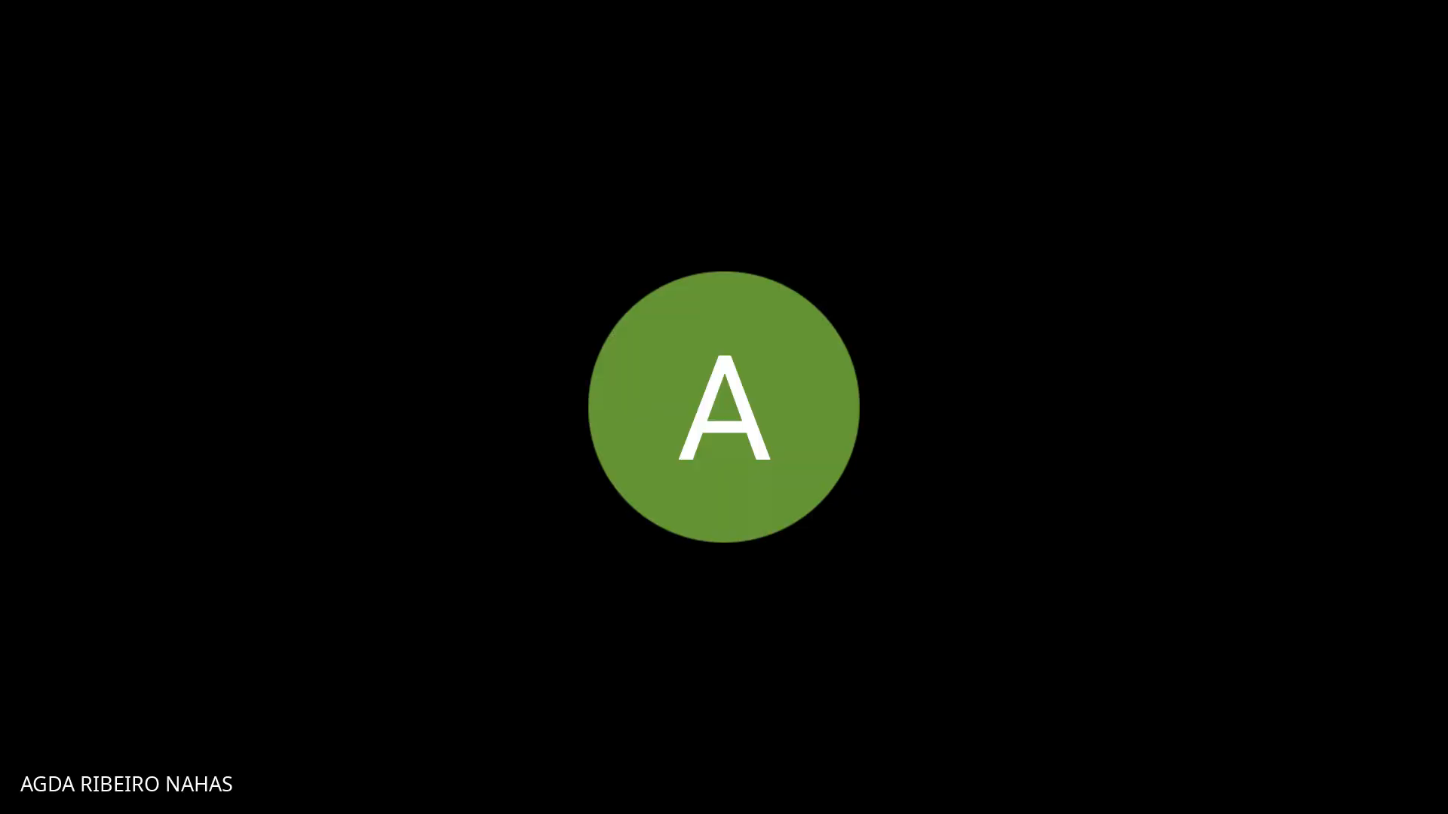